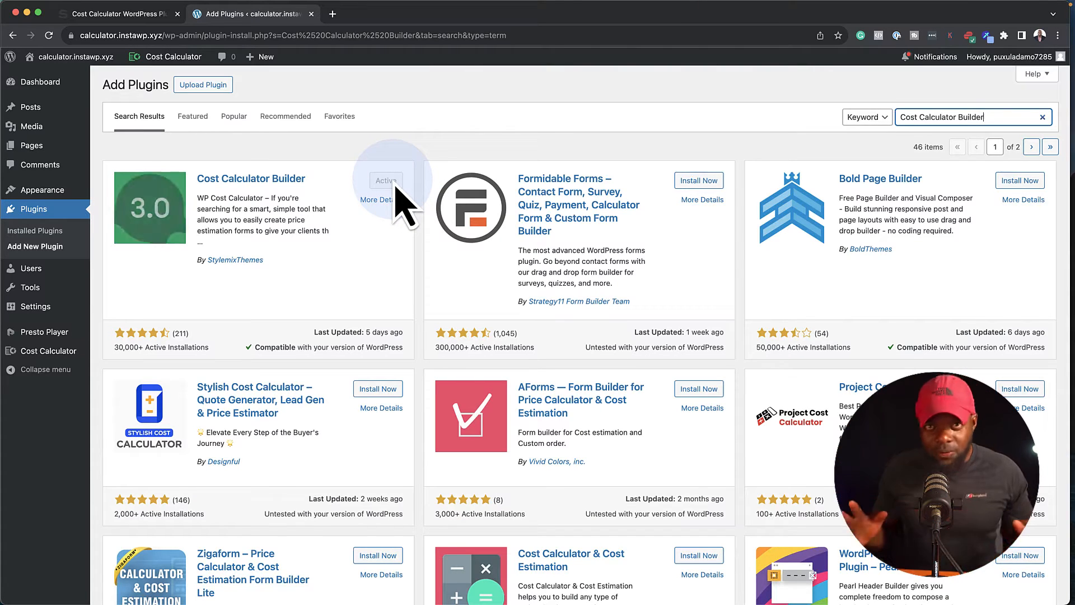
Look over the Cost Calculator plugin's product page, and return to Add Plugins to display the plugin upload form.
click(150, 20)
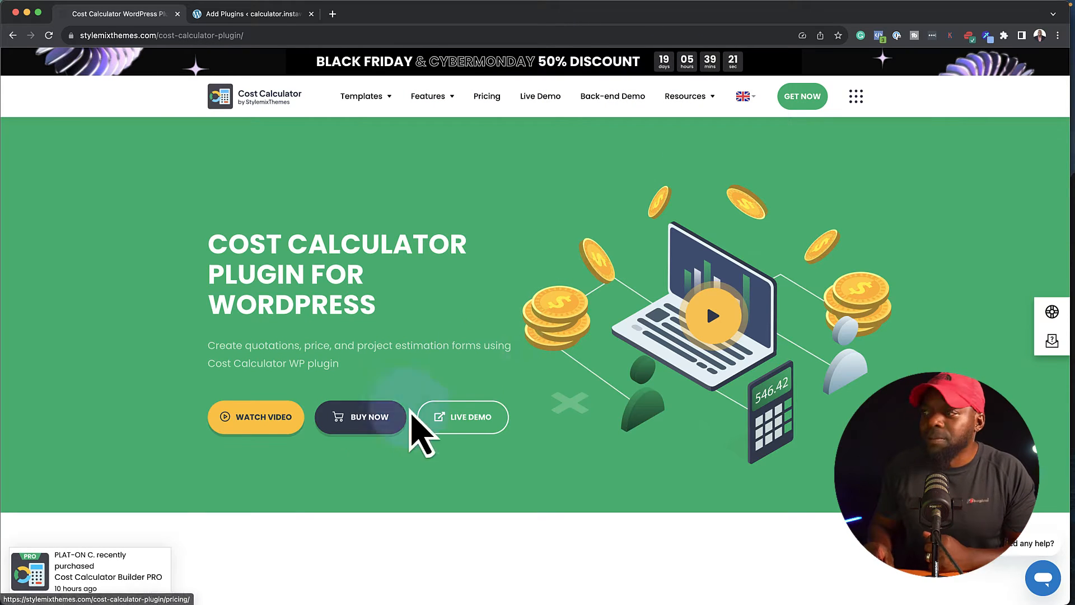
click(282, 15)
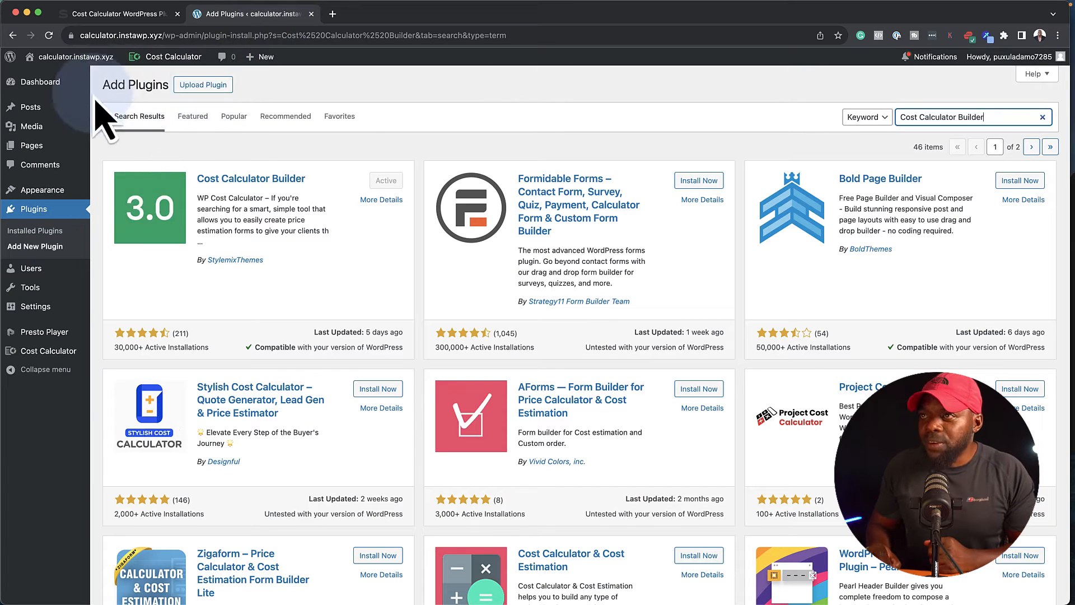
click(204, 85)
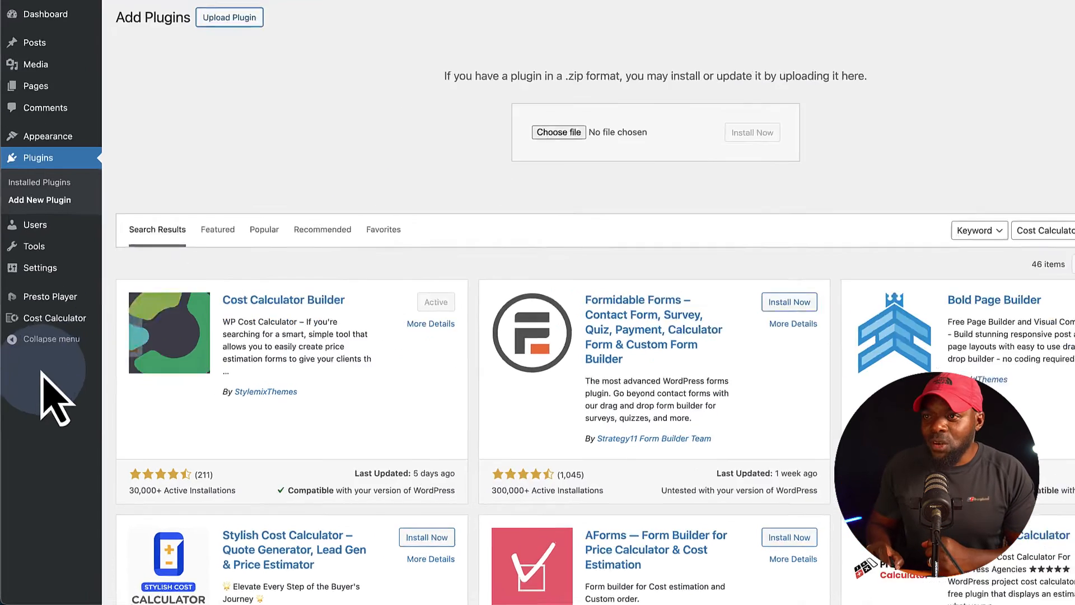
Open the Cost Calculator plugin's calculator list and view the embed options of the Mak Design calculator.
mouse_move(62, 322)
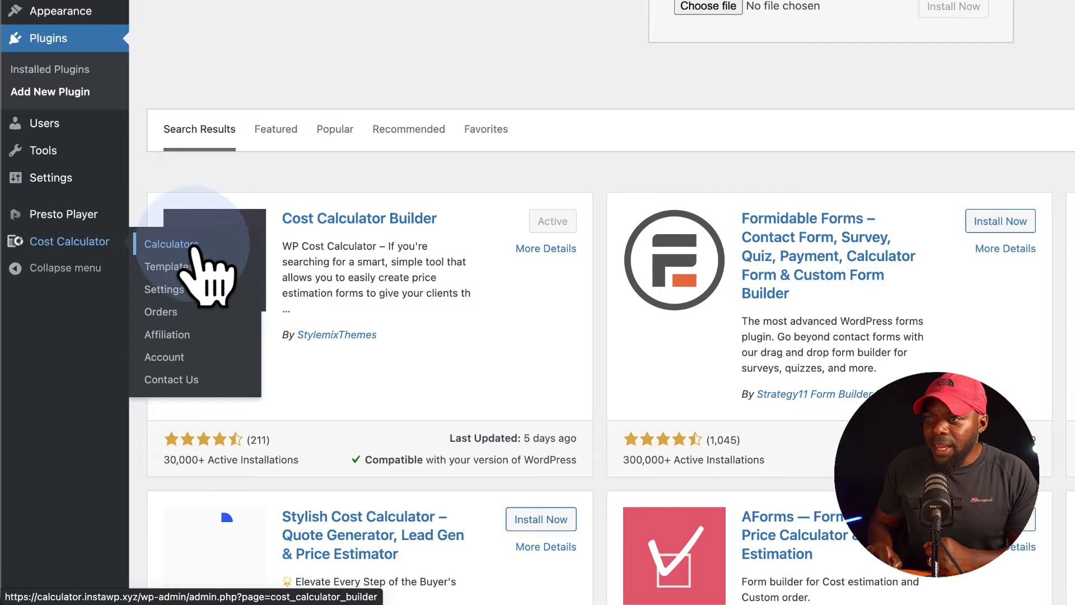
click(193, 245)
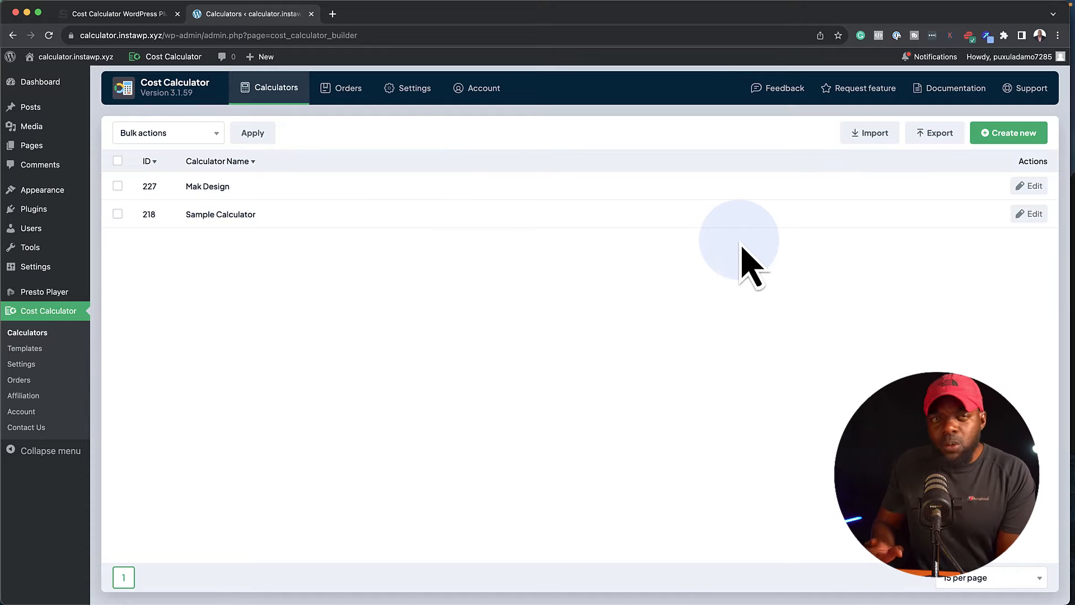
mouse_move(1027, 197)
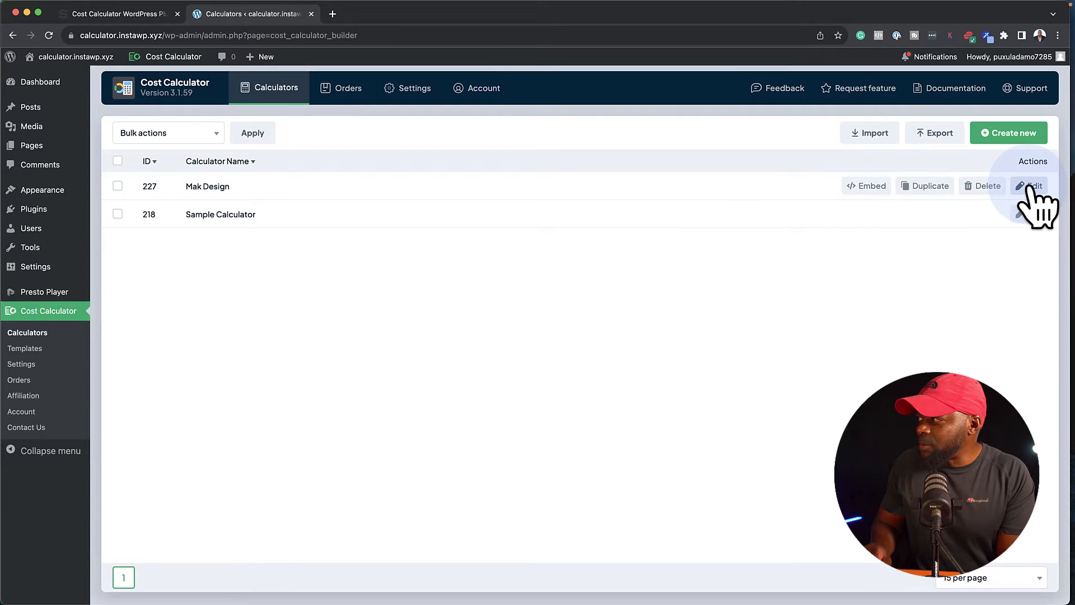
click(867, 188)
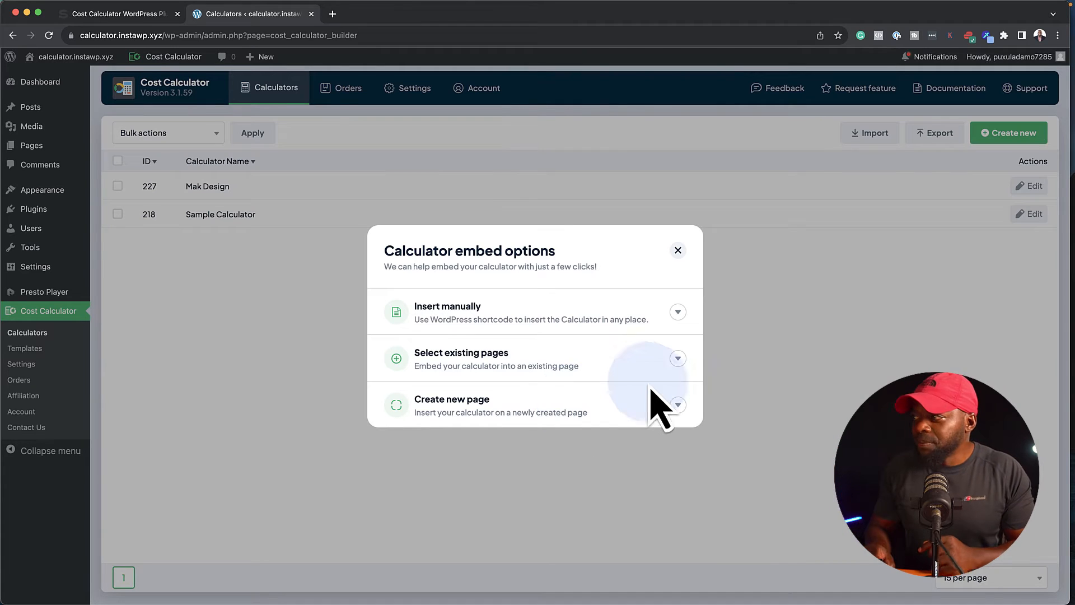
click(678, 251)
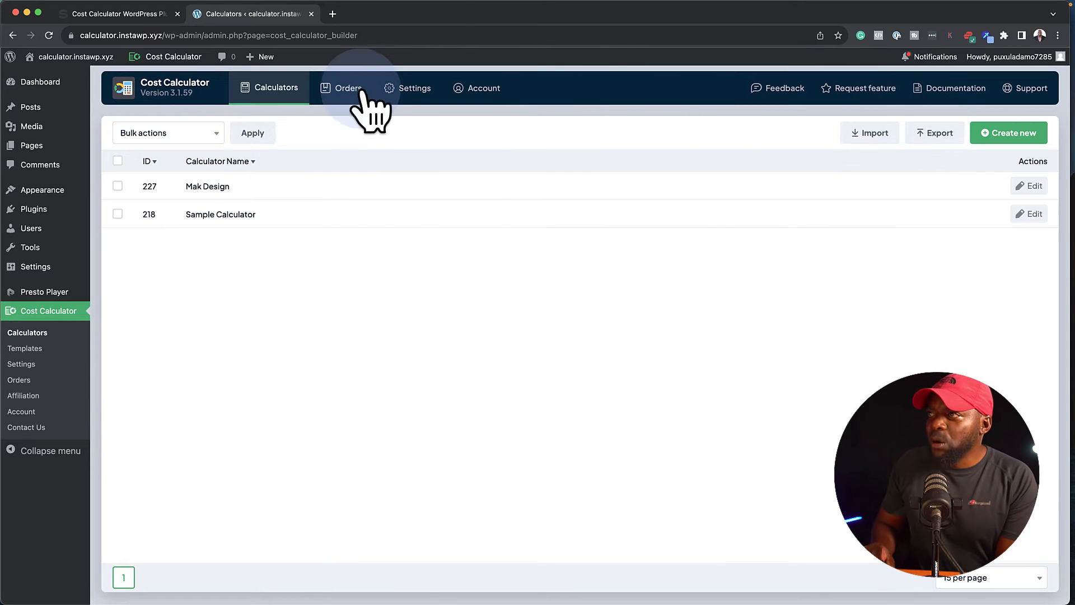
Check the plugin's orders page, and in its settings enable the currency options for all calculators.
click(356, 90)
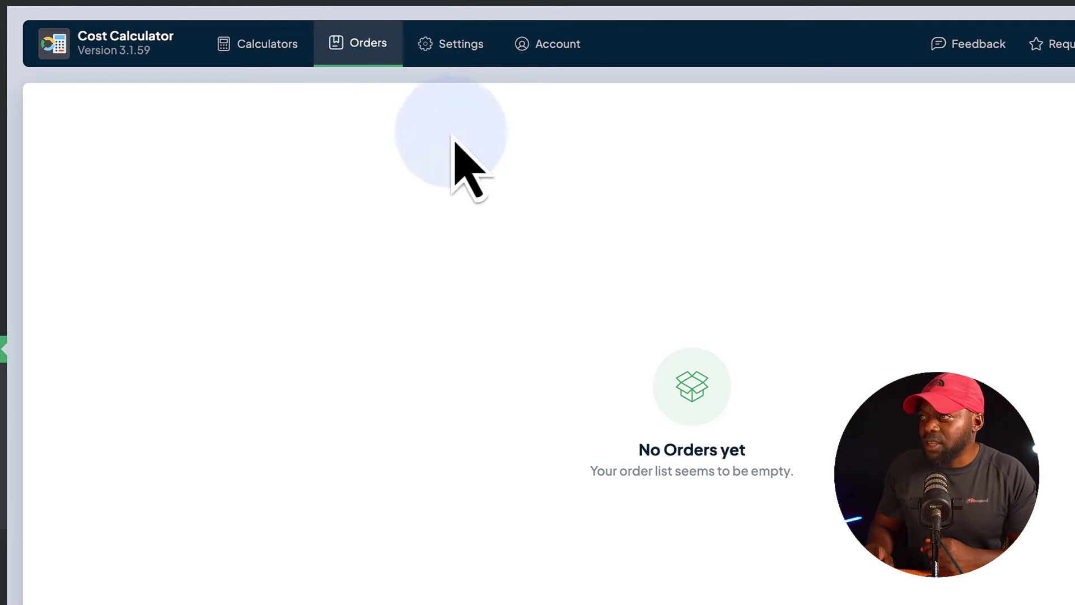
click(473, 47)
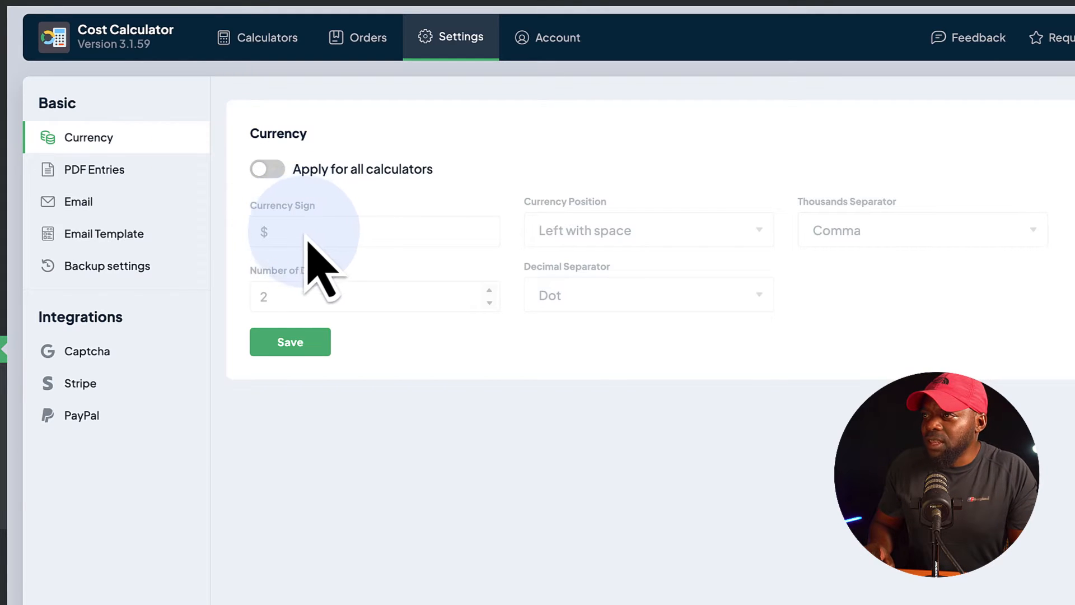
click(272, 170)
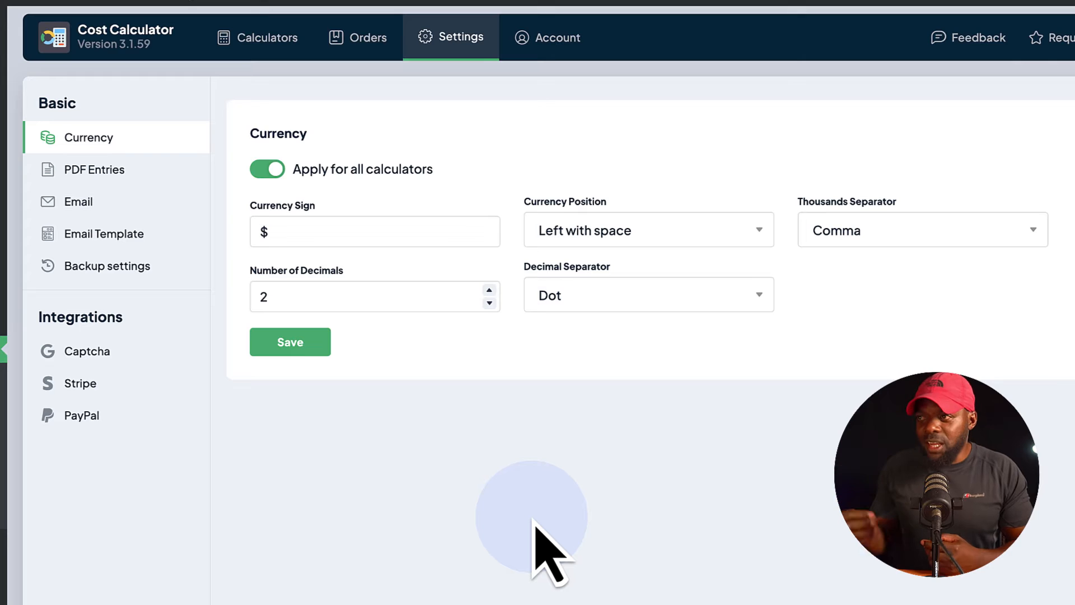
Enable the PDF Entries settings for all calculators and review the date formats, keeping MM DD YYYY.
click(145, 171)
click(270, 176)
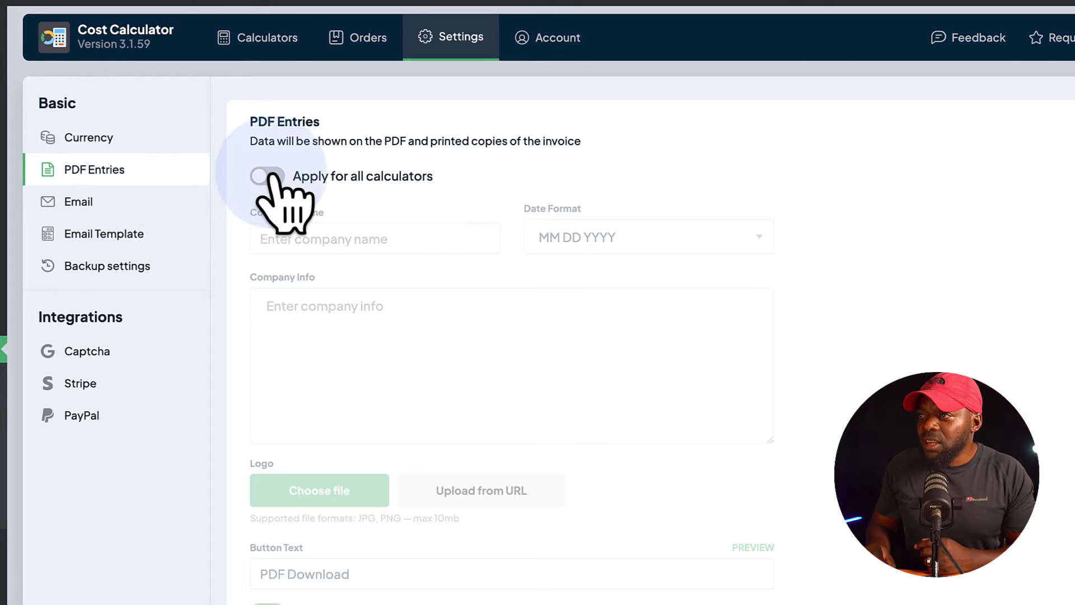
click(599, 247)
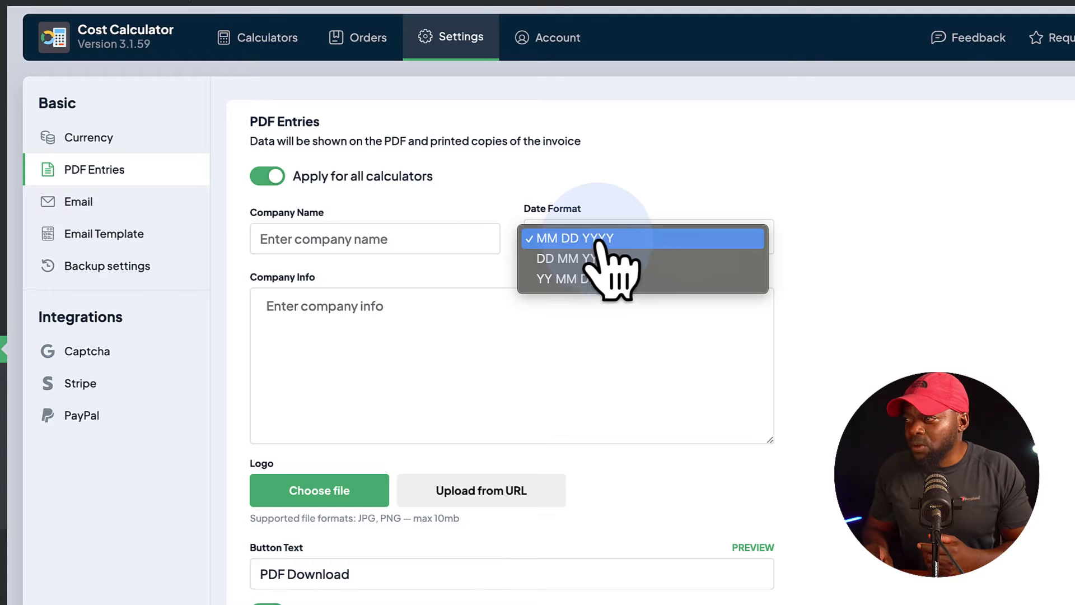
click(1044, 353)
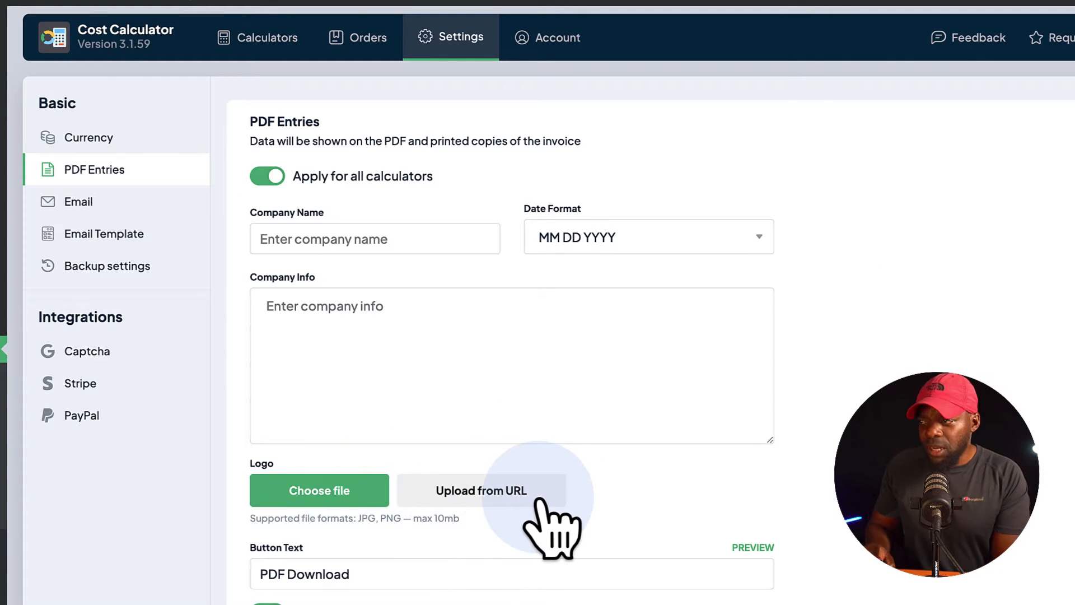
Enable the Email, PayPal and Stripe settings for all calculators.
click(134, 201)
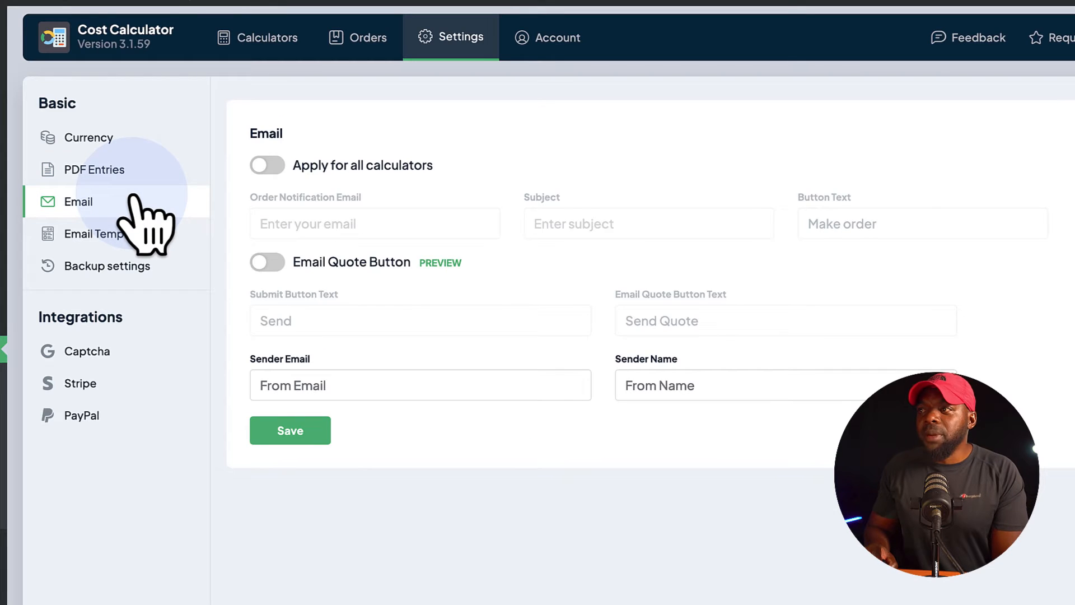
click(273, 163)
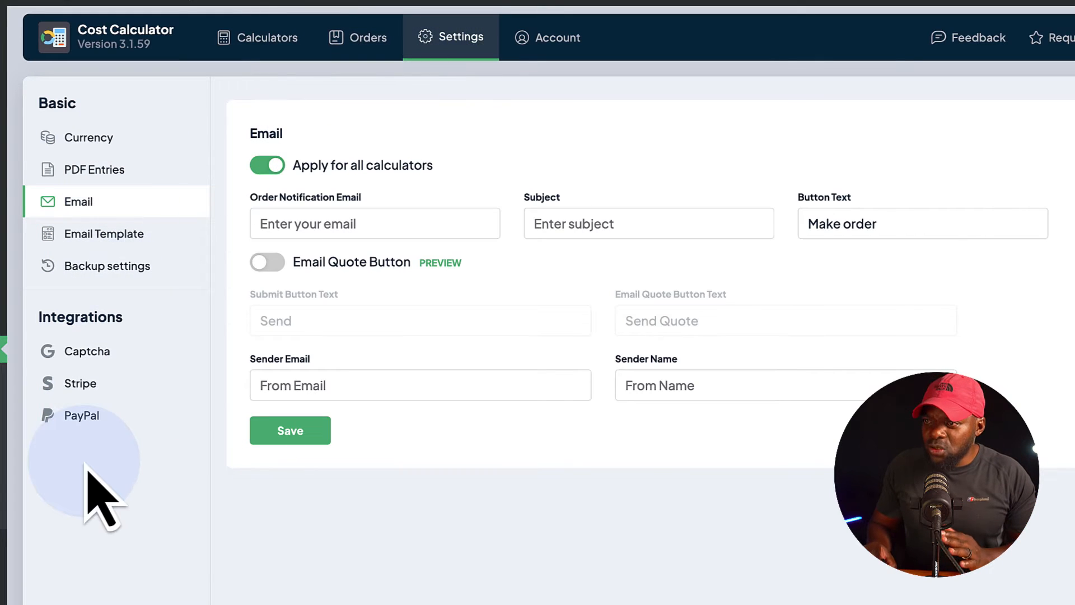
click(84, 417)
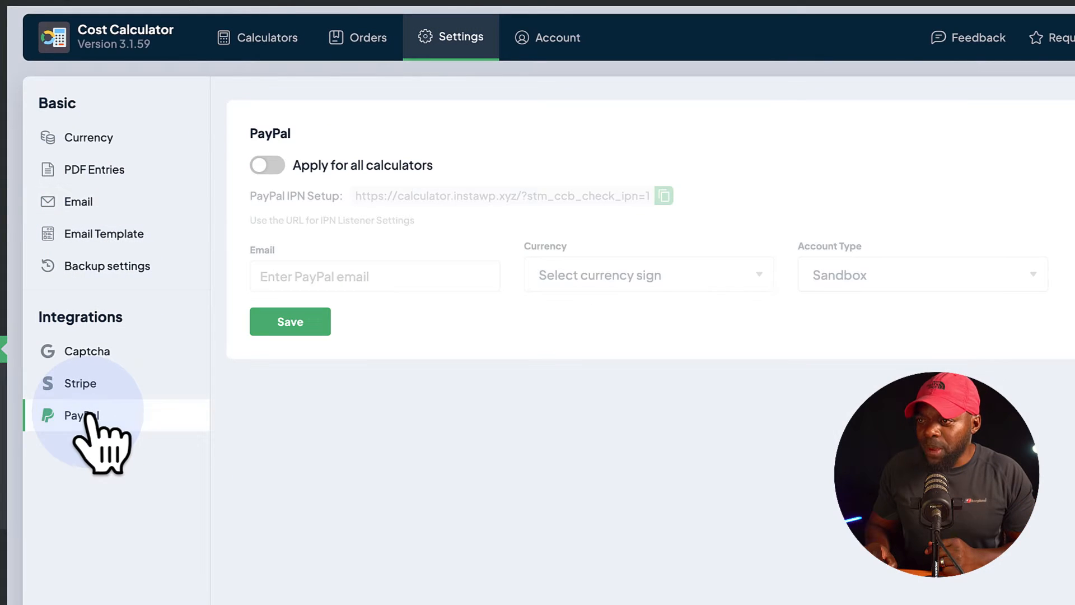
click(273, 165)
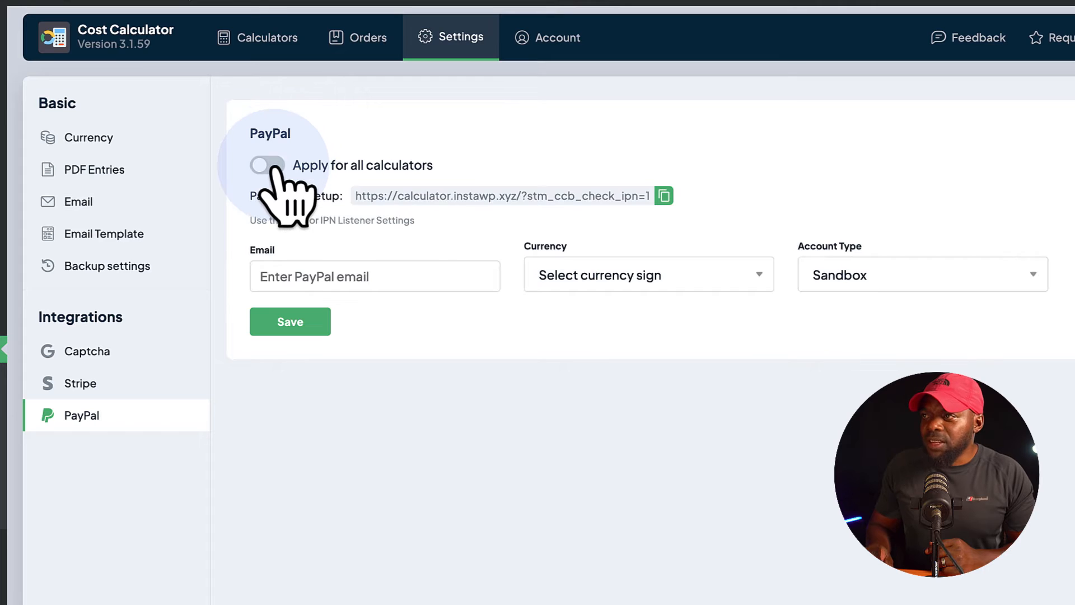
click(136, 384)
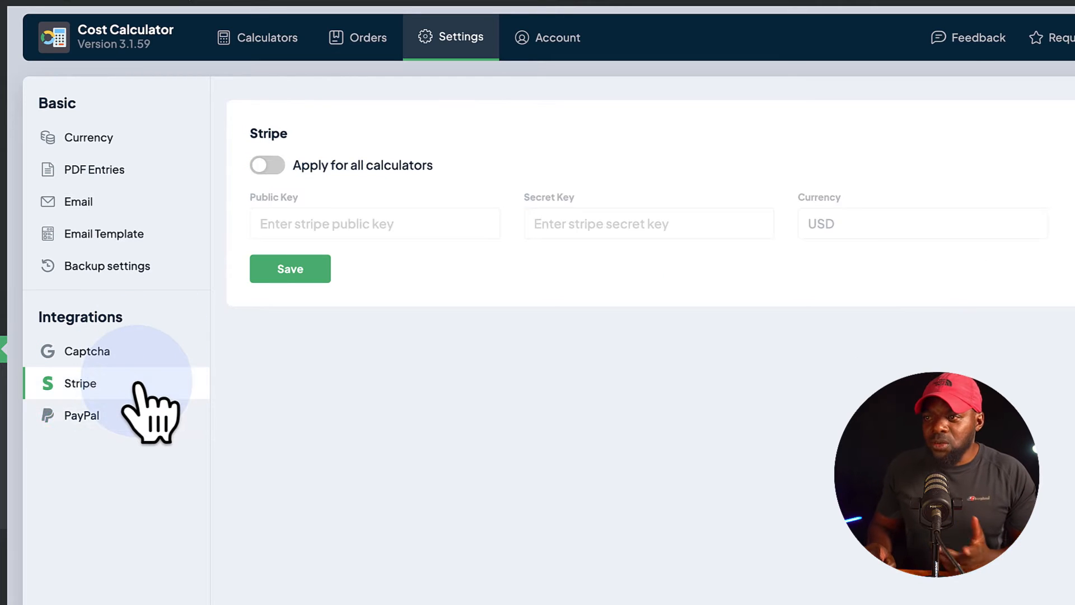
click(270, 165)
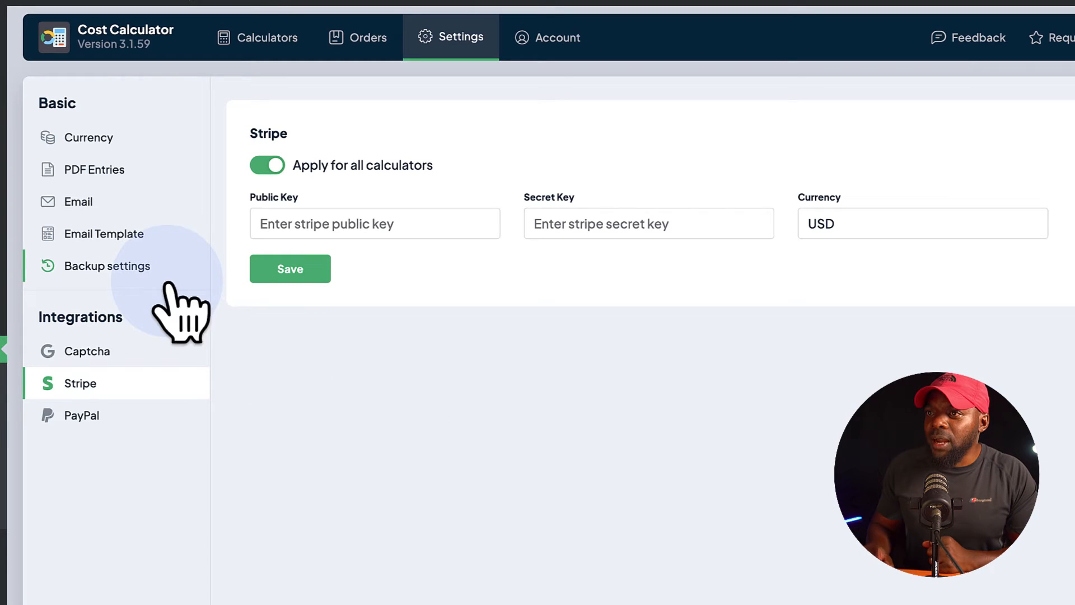
Browse the Cost Calculator templates and view the demo of the Discount Calculator template.
click(65, 228)
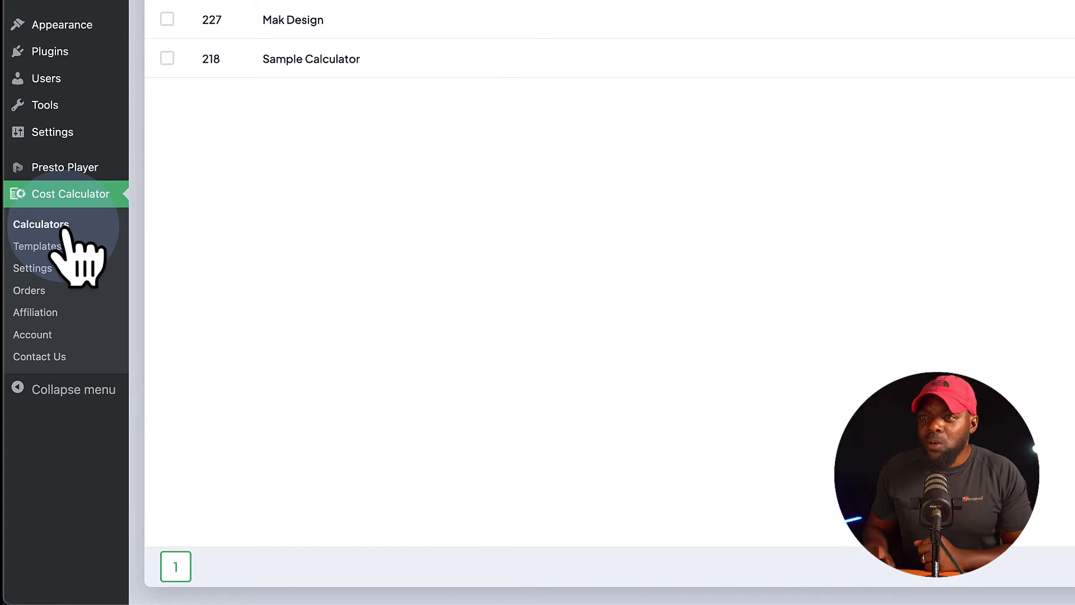
click(51, 252)
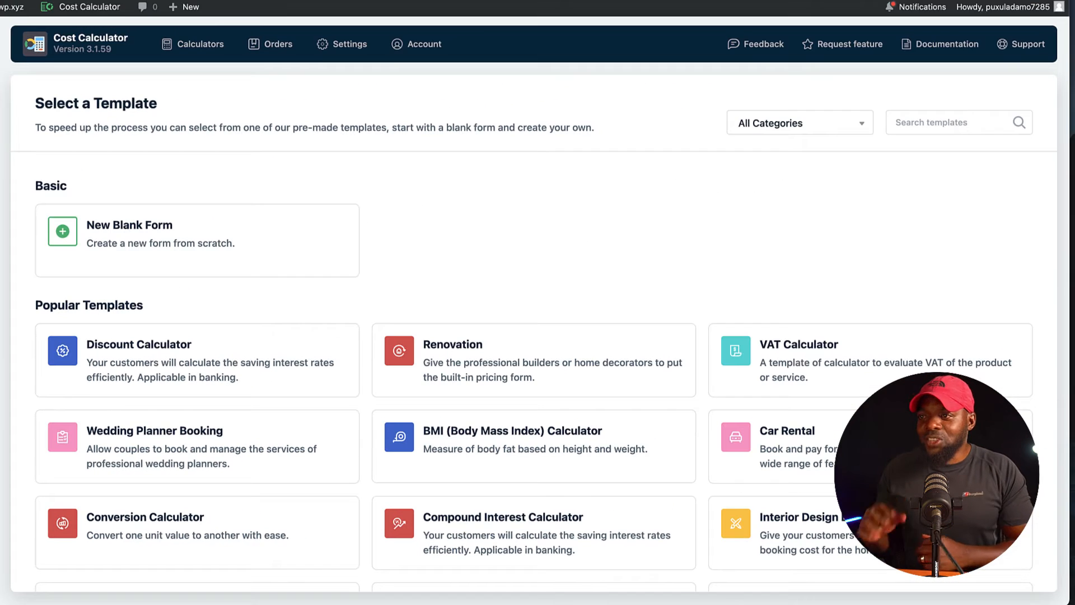
mouse_move(296, 359)
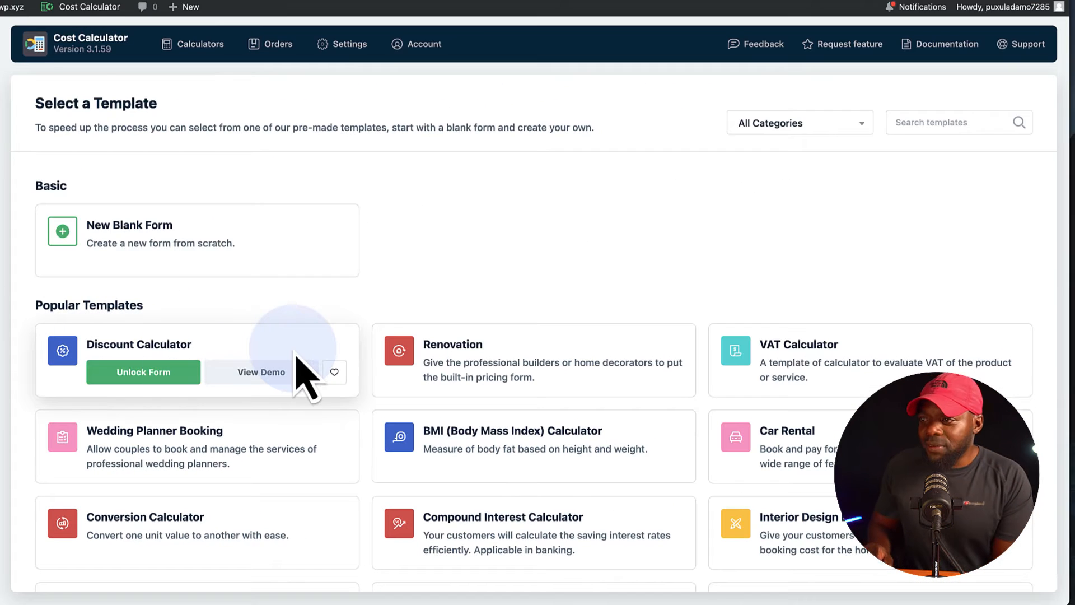
click(269, 374)
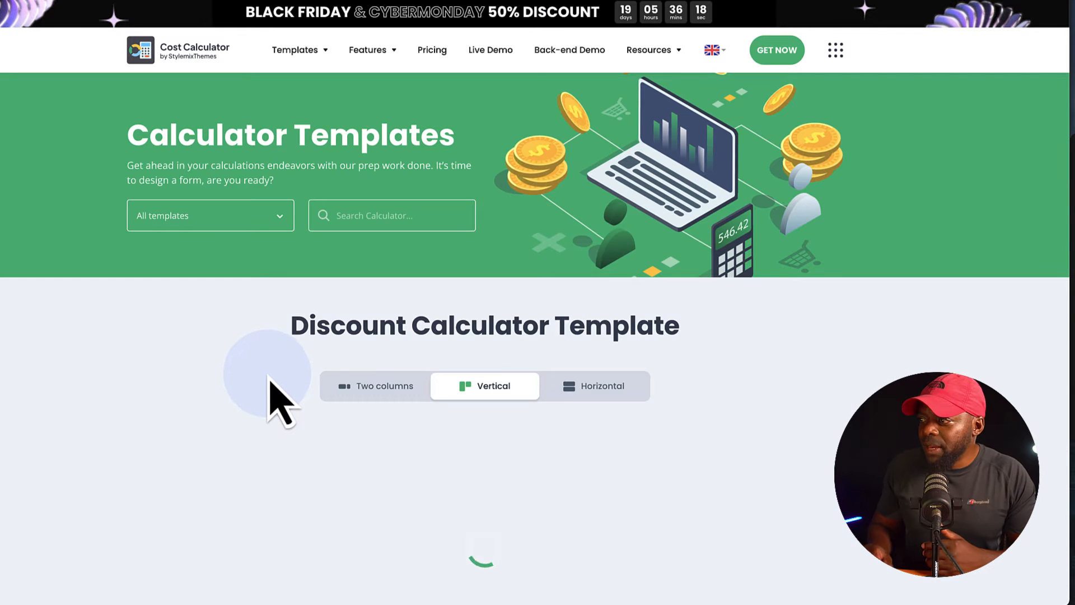
scroll(152, 386, down, 3)
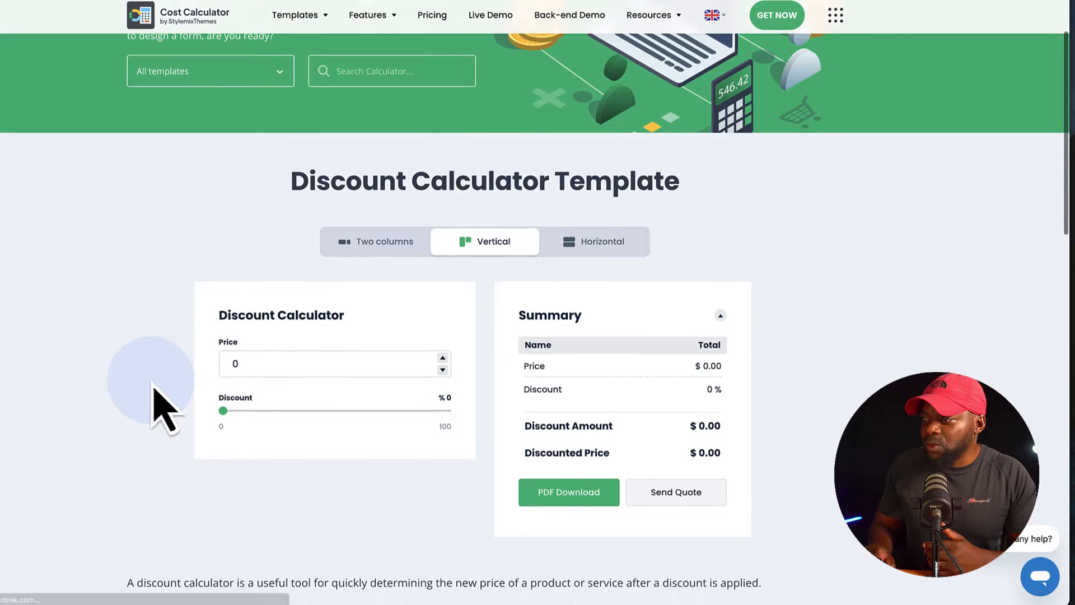
In the Discount Calculator demo, set the price to 1000 and the discount to 40%.
click(271, 355)
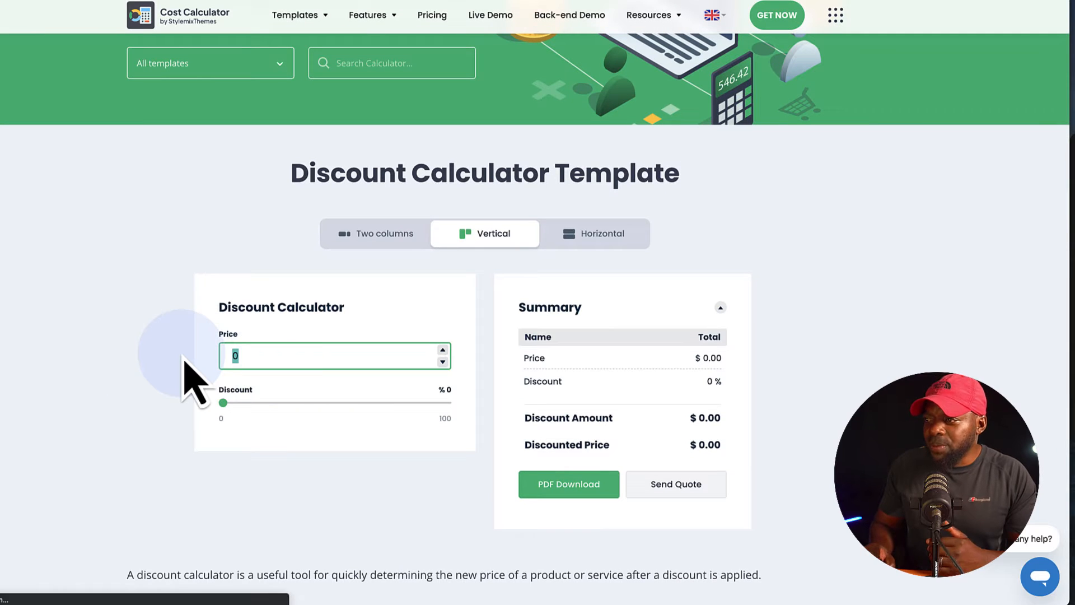
text(1000)
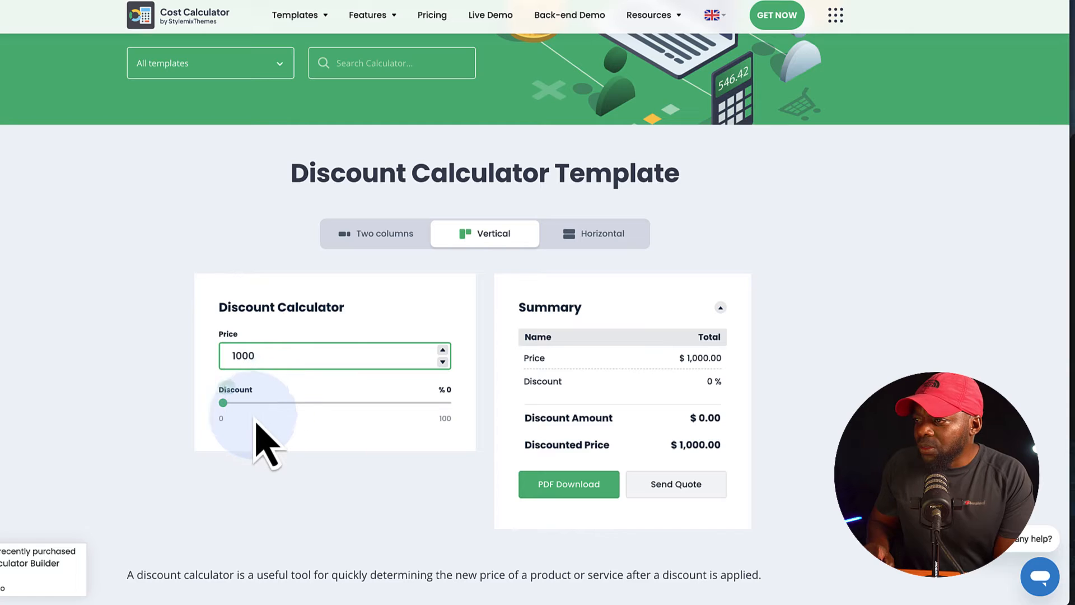
mouse_move(223, 405)
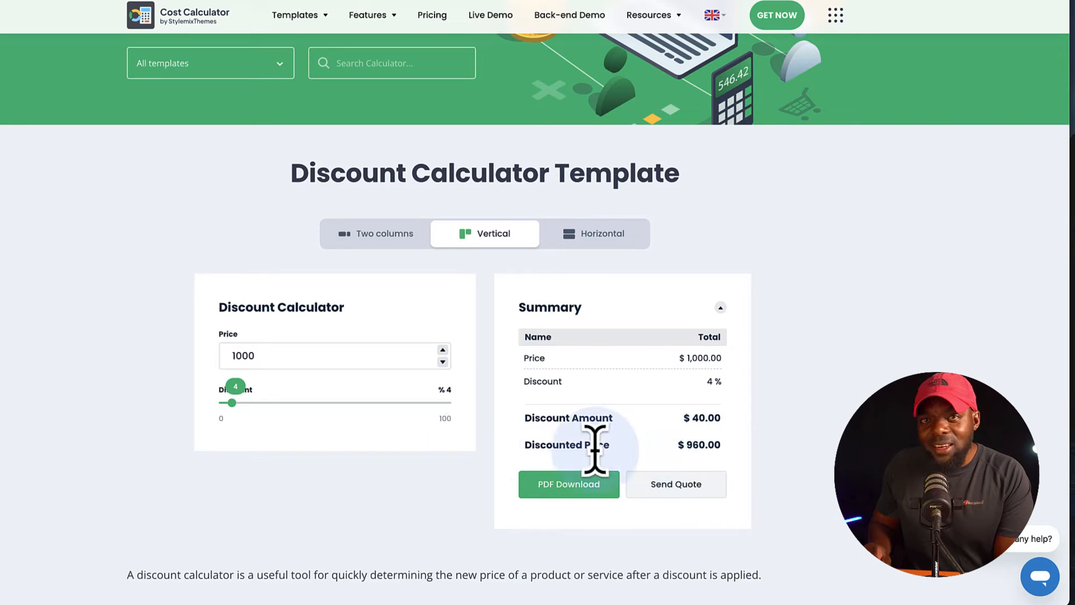
drag(247, 422, 319, 430)
click(603, 503)
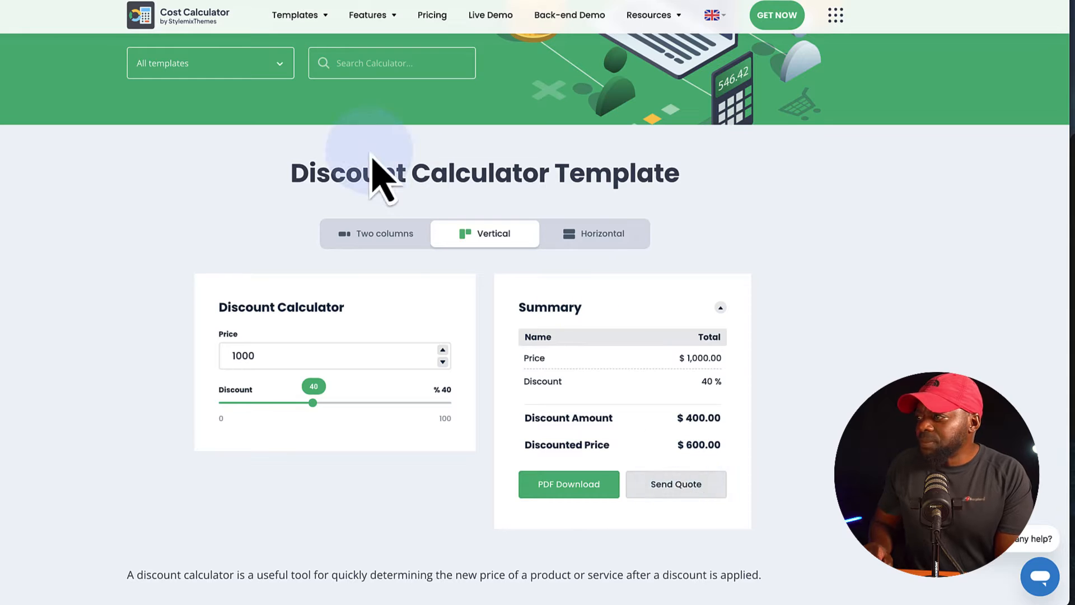
Preview the Discount Calculator demo in the two-column layout and in the horizontal layout.
click(381, 236)
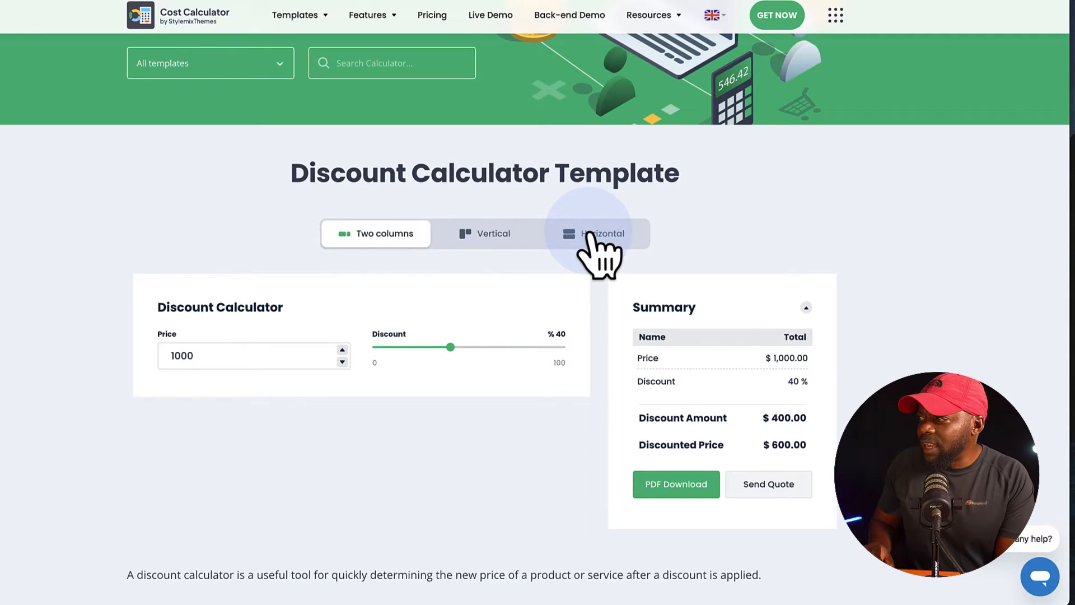
click(598, 246)
scroll(806, 515, down, 5)
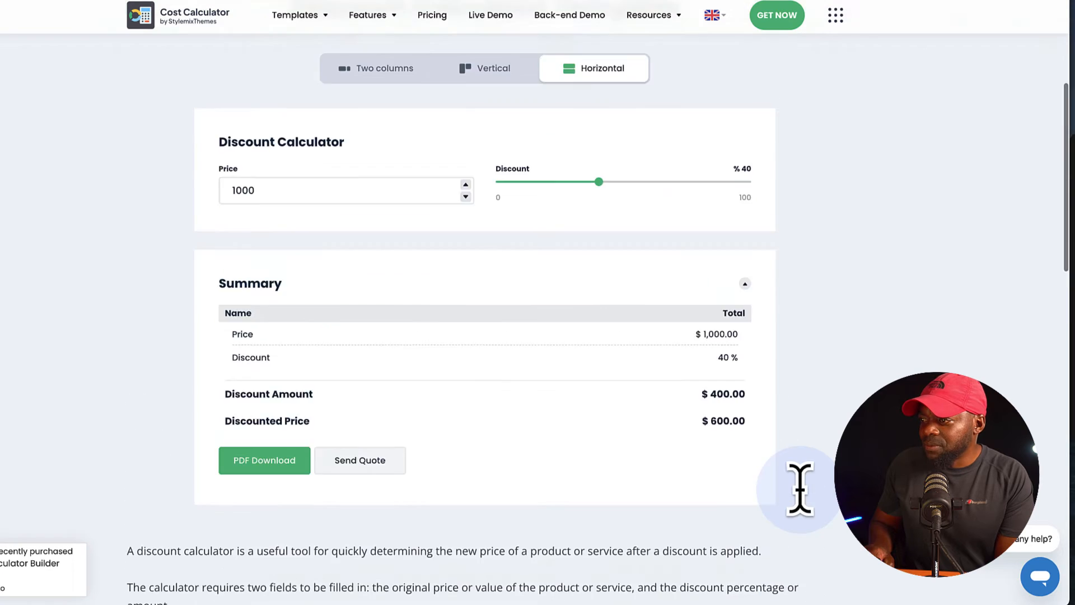
scroll(798, 487, up, 10)
Open the Renovation template's demo from the template list and set Square Feet to 600 and Number of Rooms to 4.
click(166, 0)
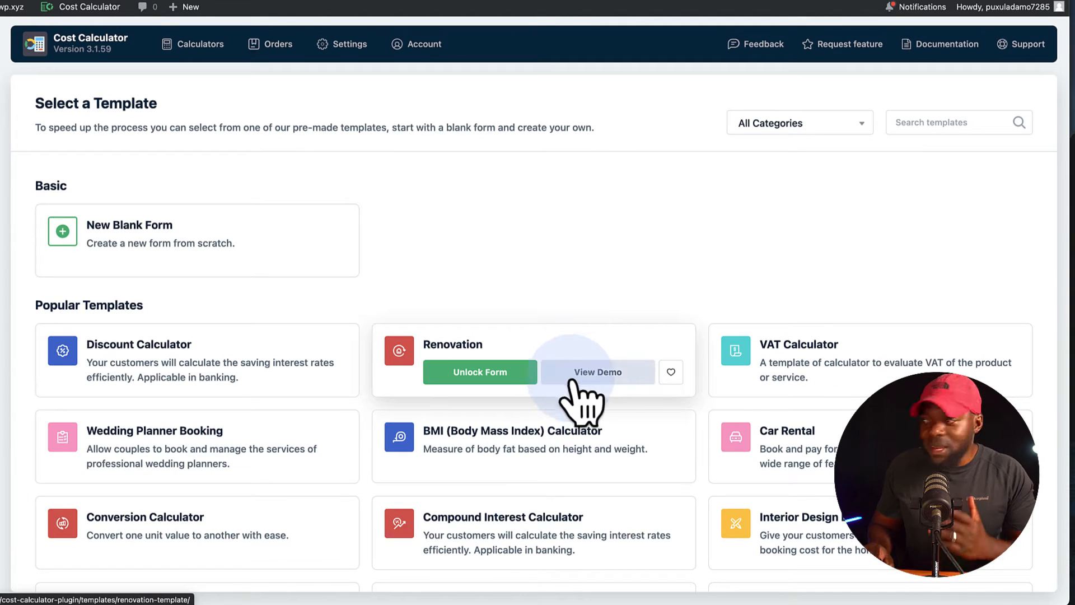
click(616, 373)
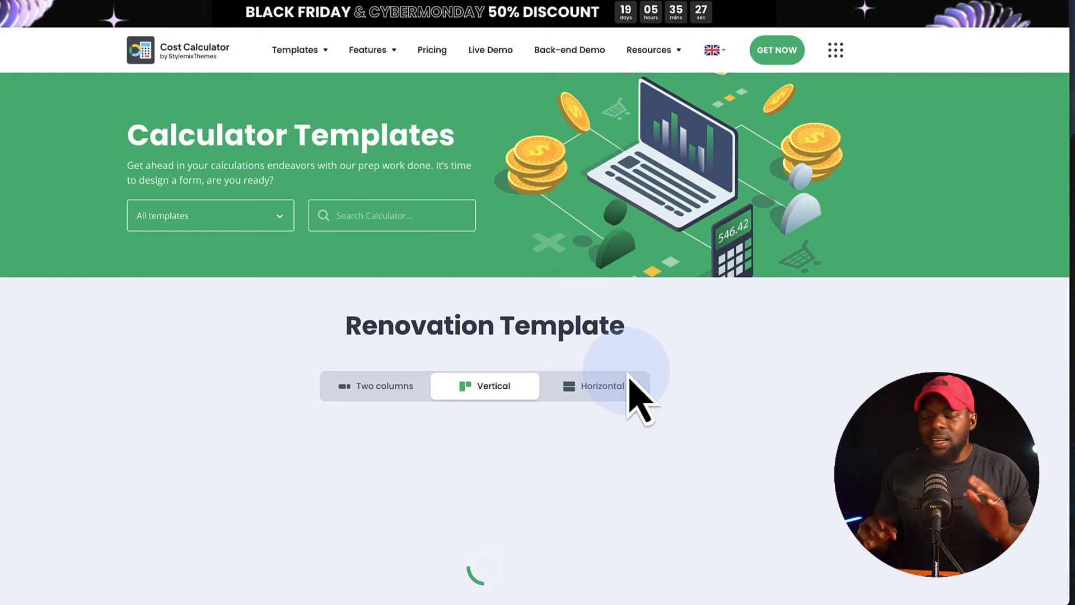
scroll(773, 417, down, 3)
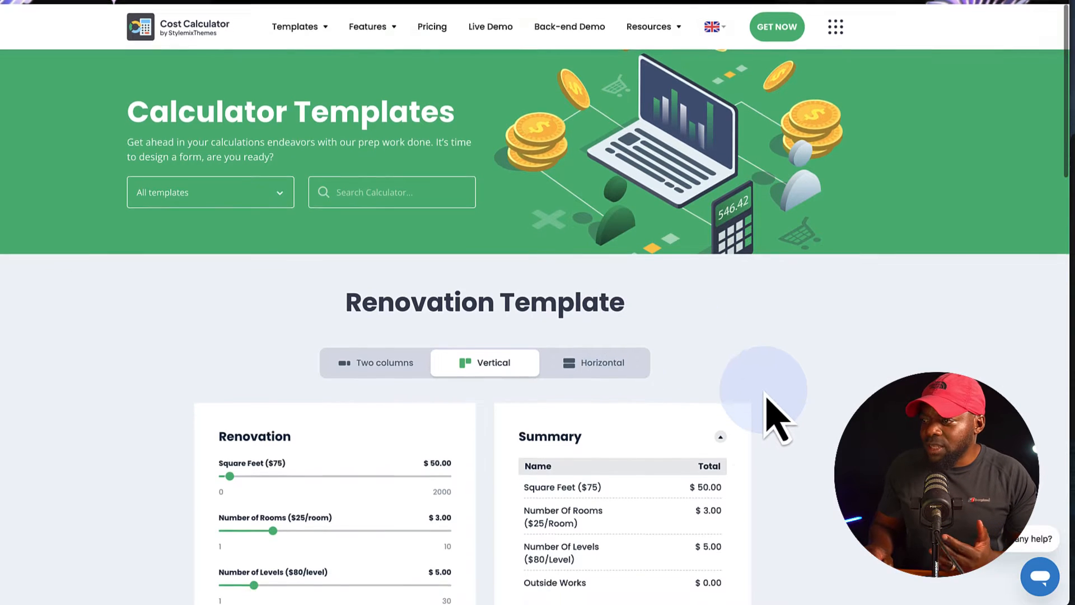
drag(243, 365, 302, 372)
drag(287, 425, 314, 425)
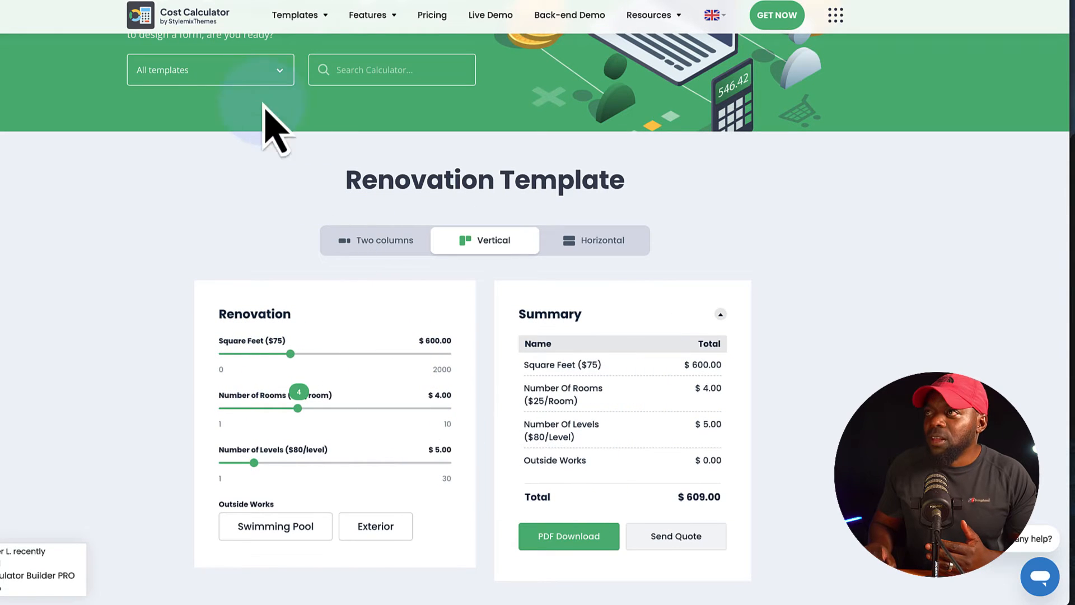
Return to the template list, browse it down to the Booking section and open the Wedding Planner Booking template's demo.
click(202, 0)
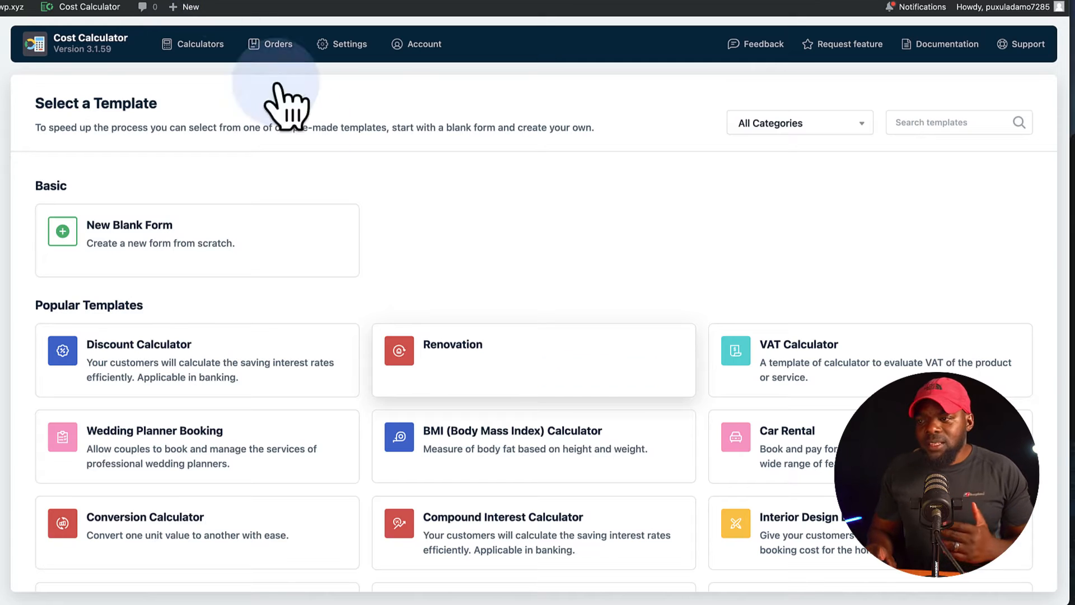
scroll(336, 361, down, 1)
scroll(336, 358, down, 5)
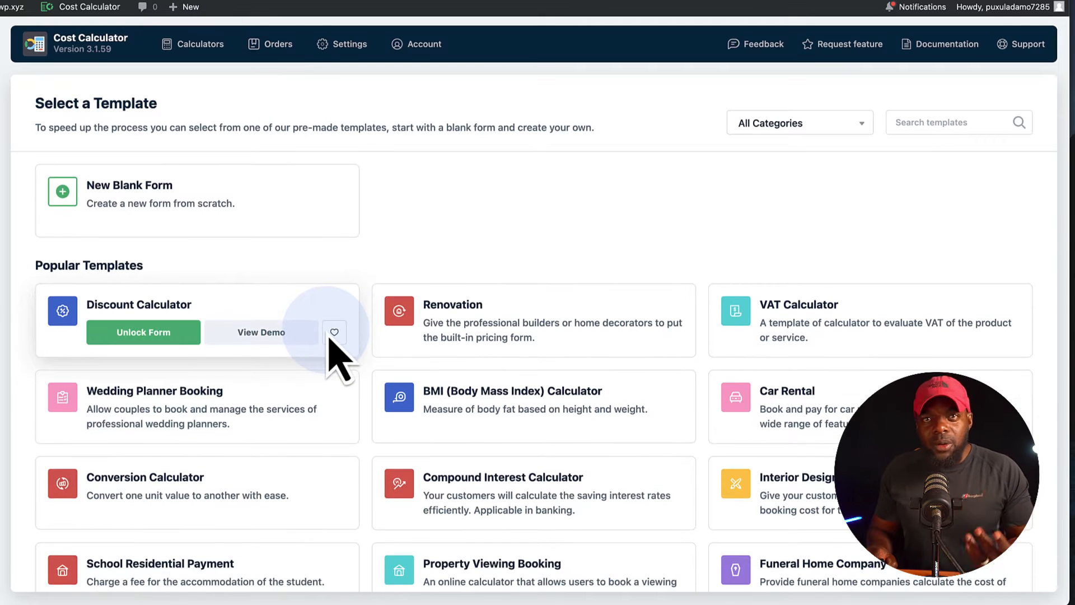
scroll(333, 331, down, 10)
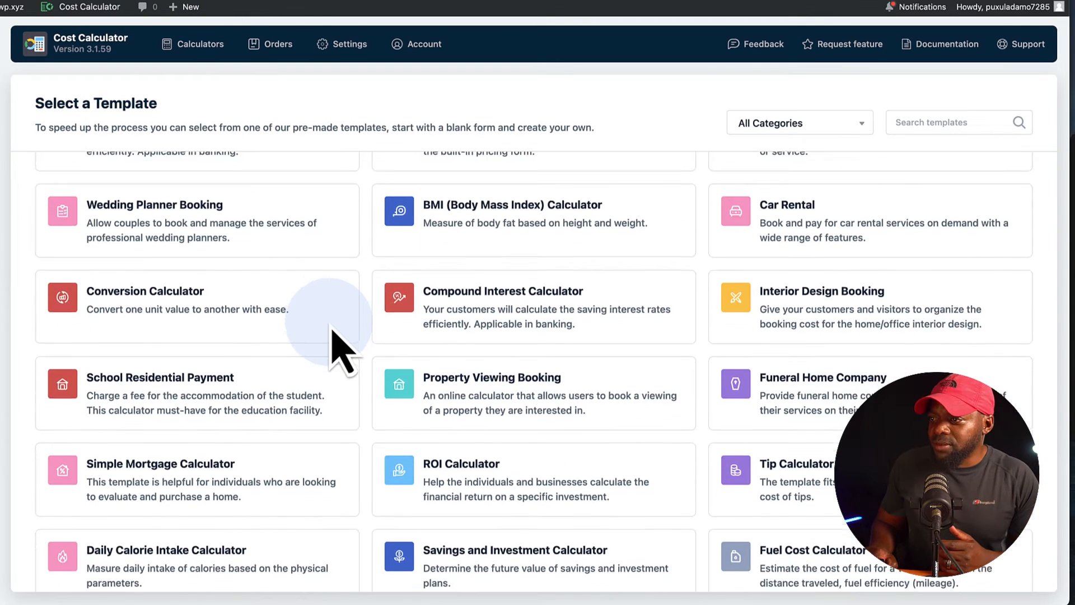
scroll(333, 336, down, 8)
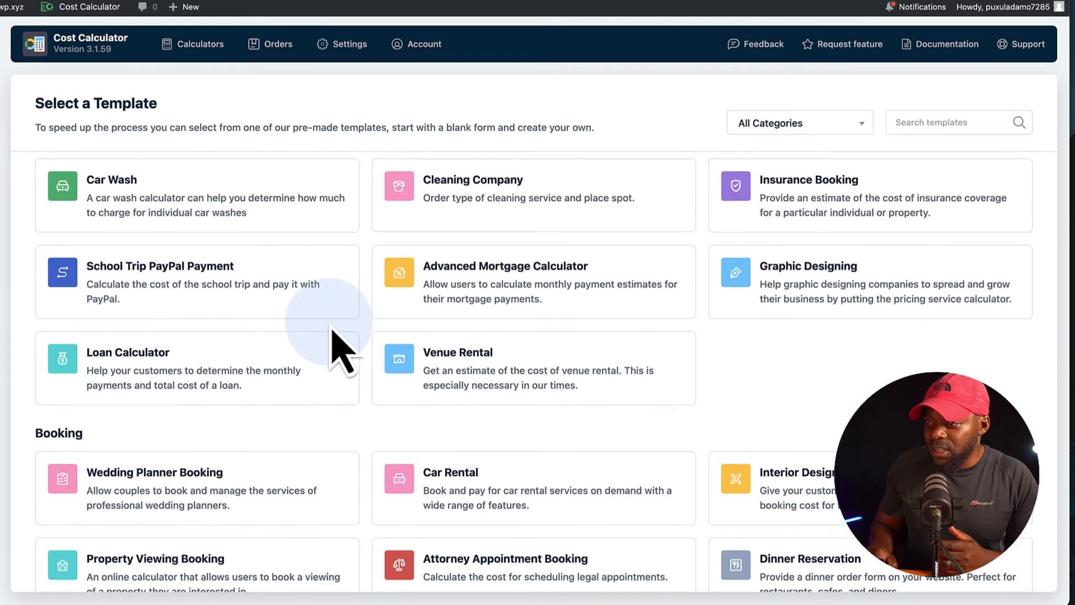
scroll(302, 313, down, 1)
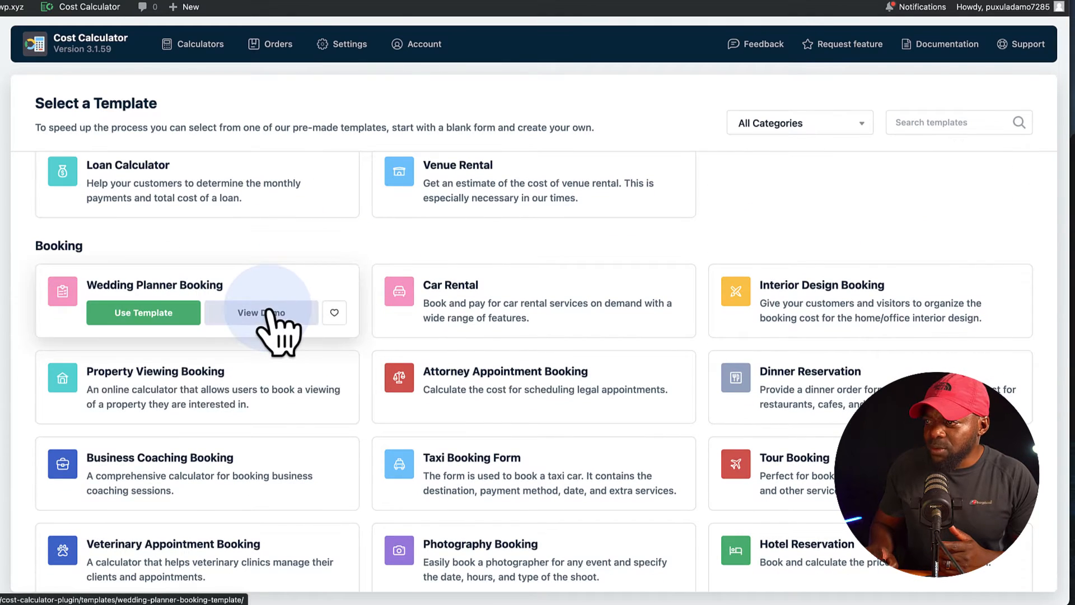
click(271, 309)
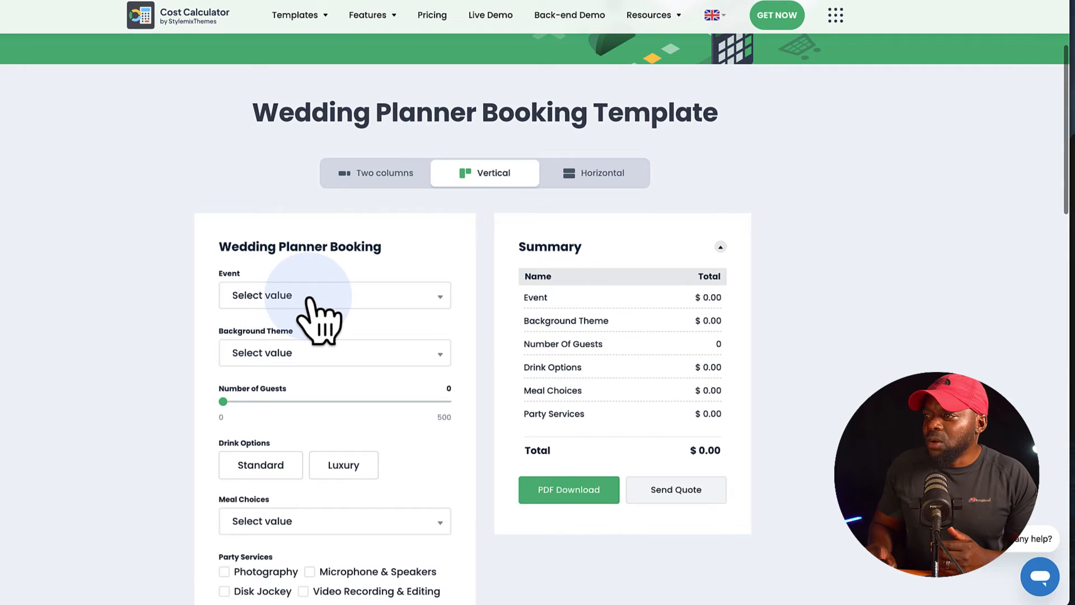
In the Wedding Planner Booking demo, set the event to Engagement Party and the background theme to Rustic.
click(308, 298)
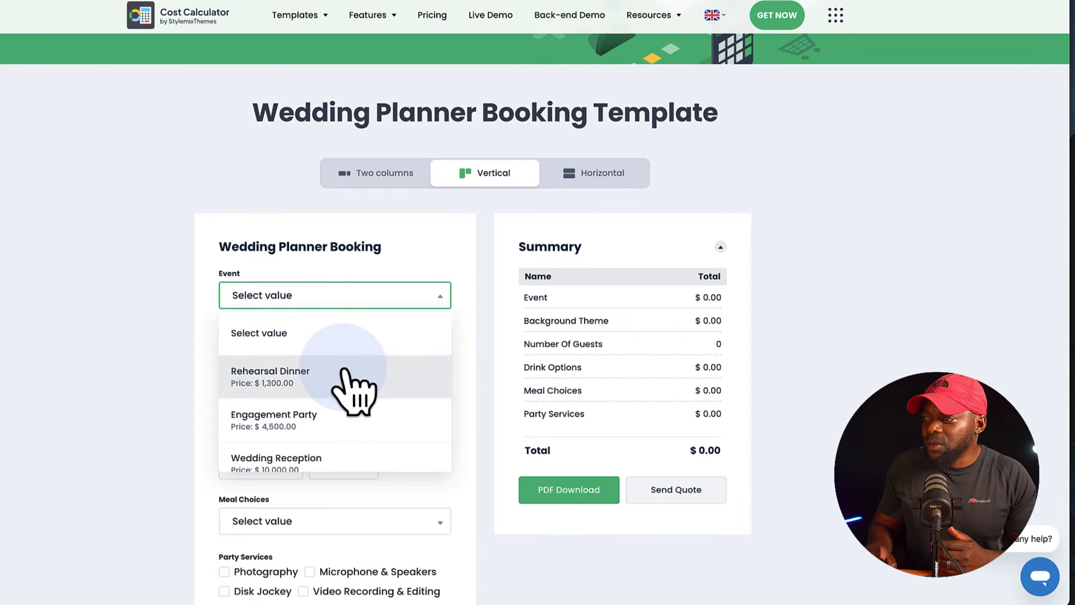
click(369, 424)
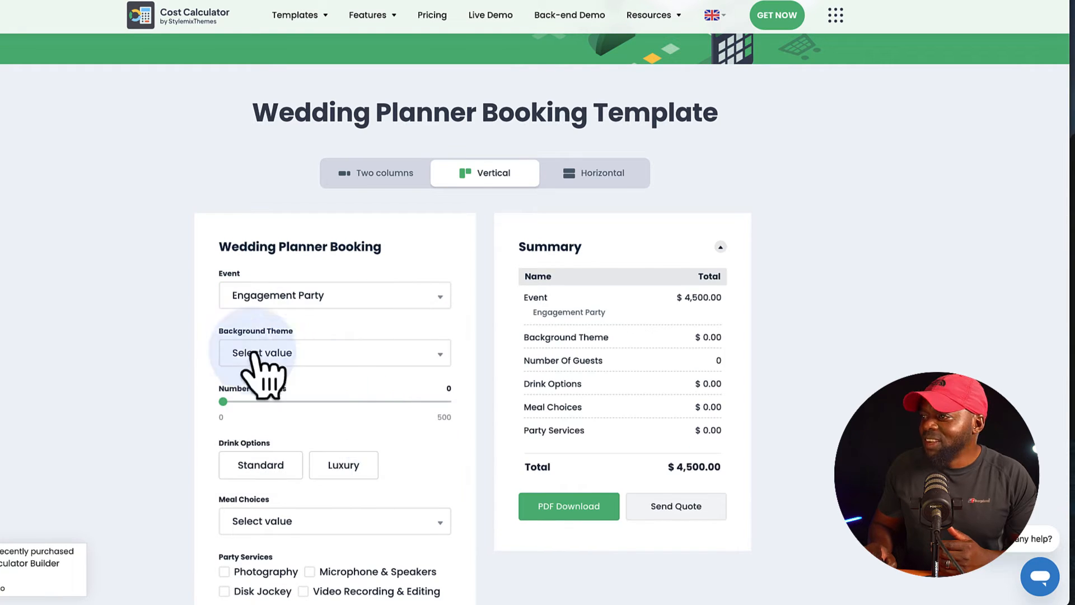
click(332, 358)
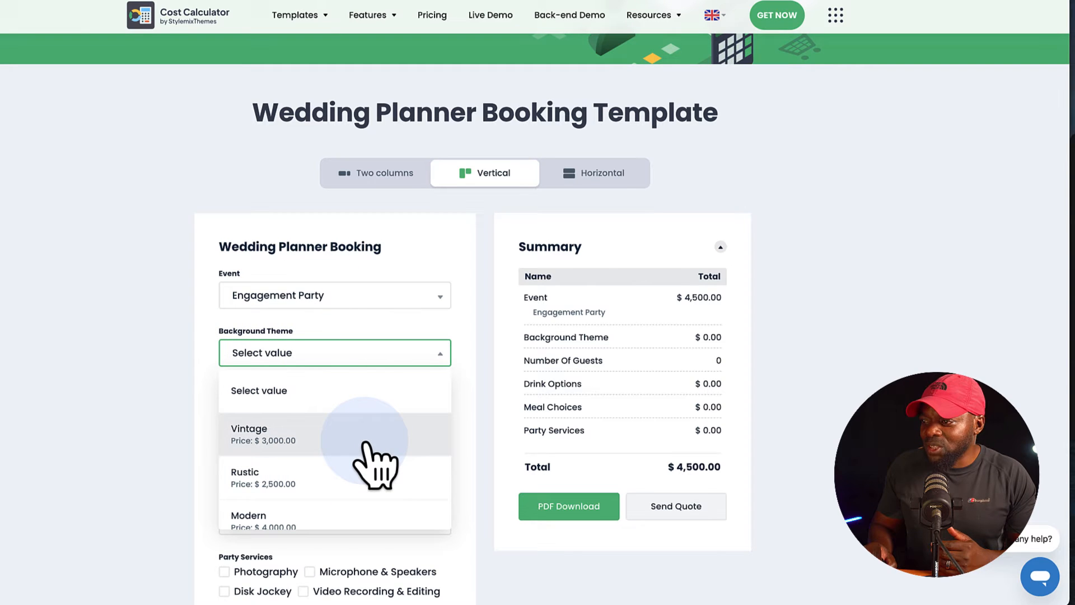
click(359, 486)
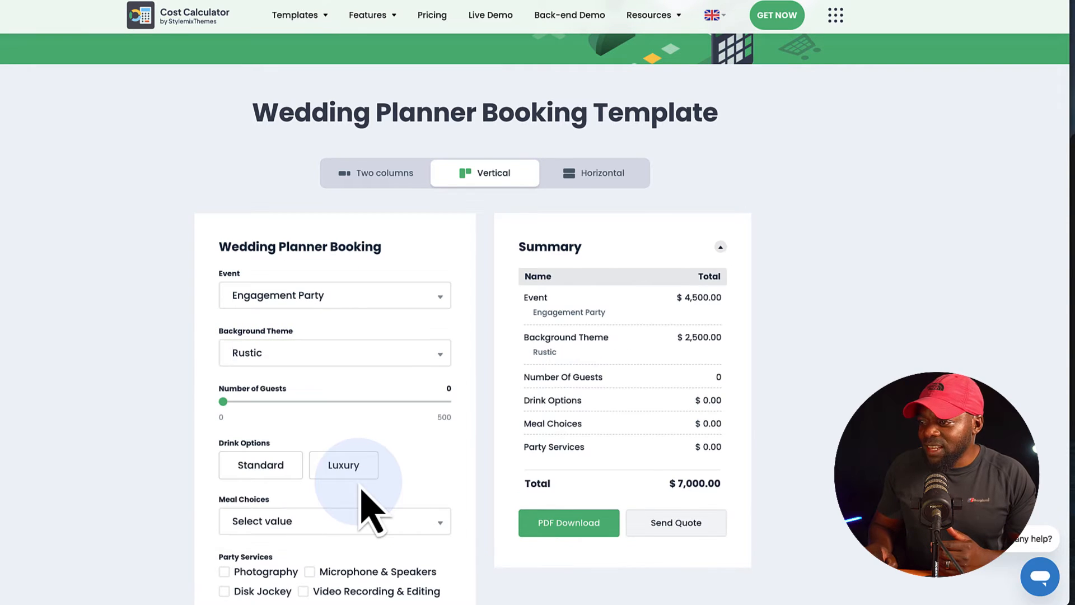
Select the Luxury drink option and add the Photography and Microphone & Speakers party services.
scroll(180, 468, down, 1)
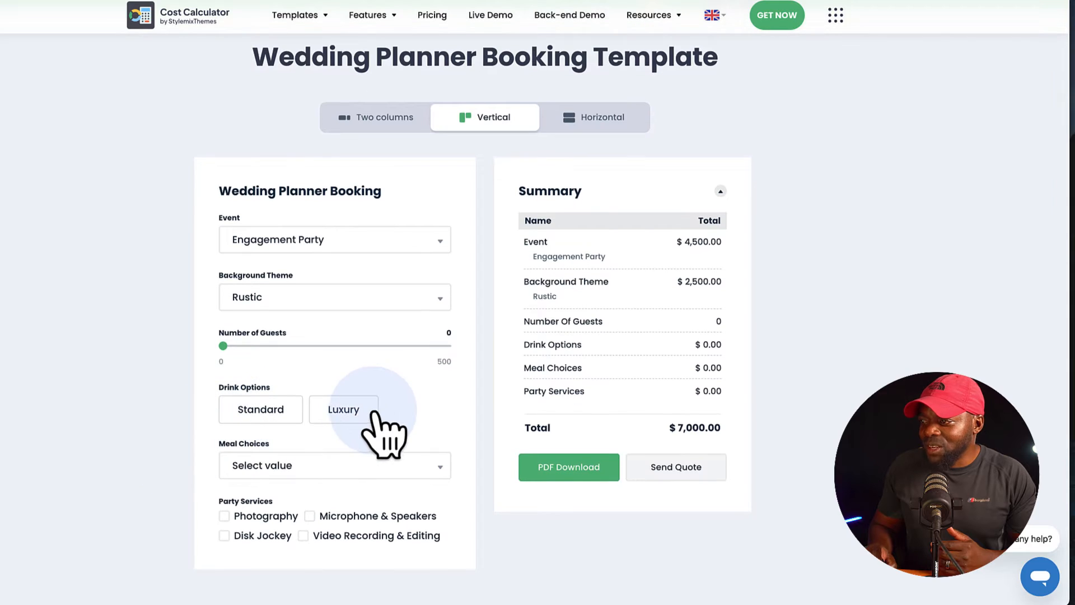
click(354, 413)
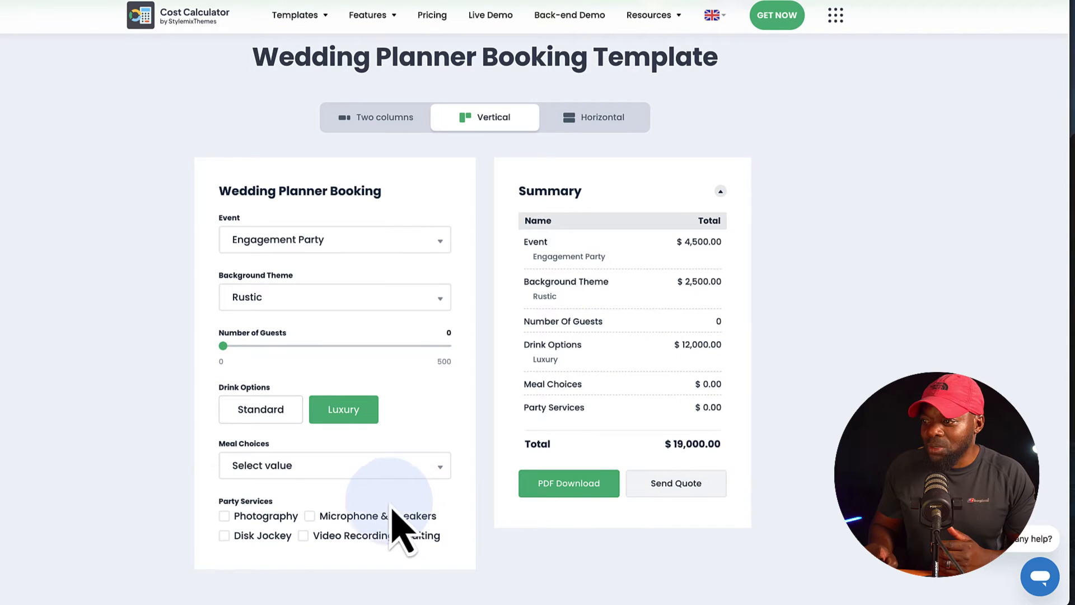
click(238, 516)
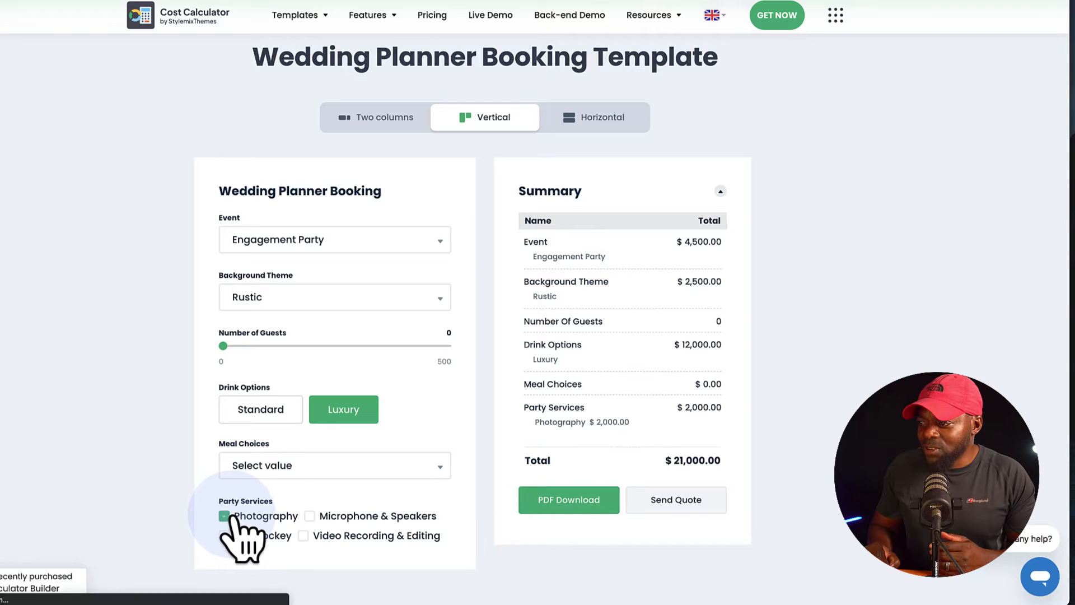
click(313, 516)
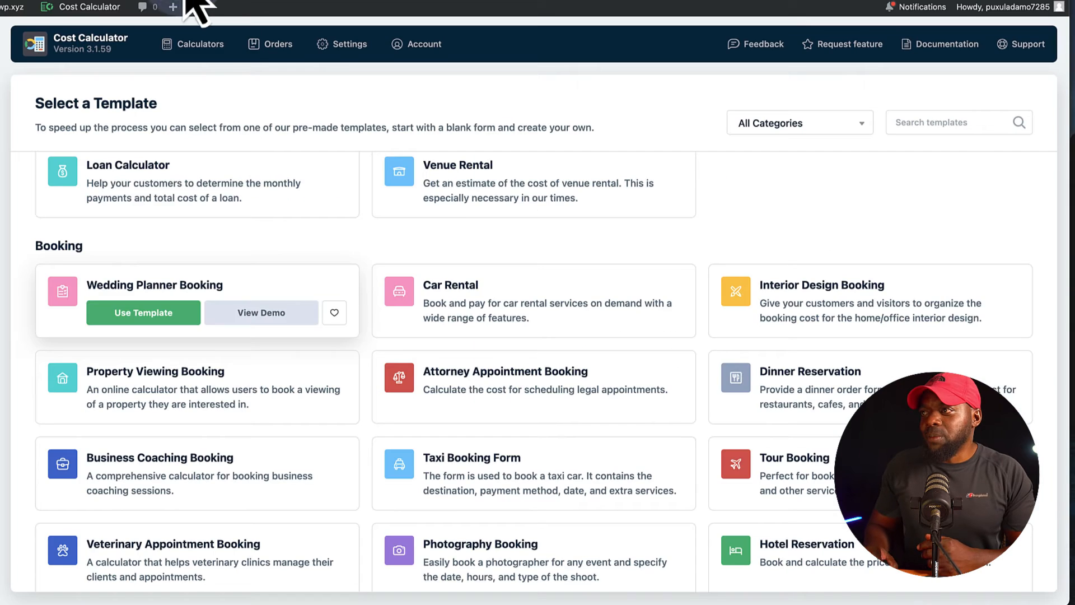
Return to the WordPress dashboard, go to the plugin's calculator list and create a new calculator from a blank form.
scroll(288, 223, up, 10)
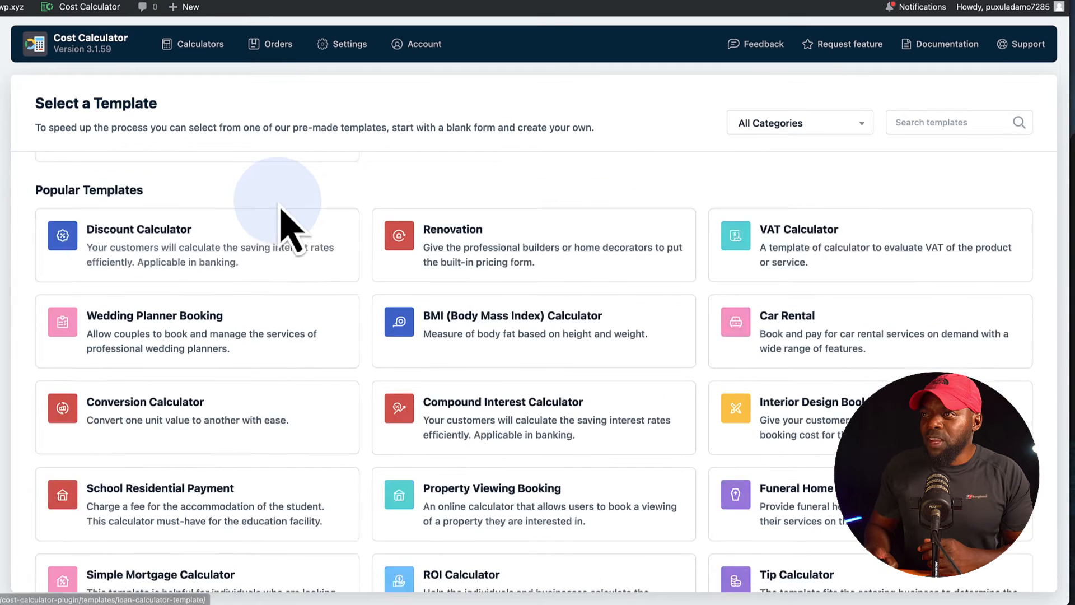
mouse_move(194, 263)
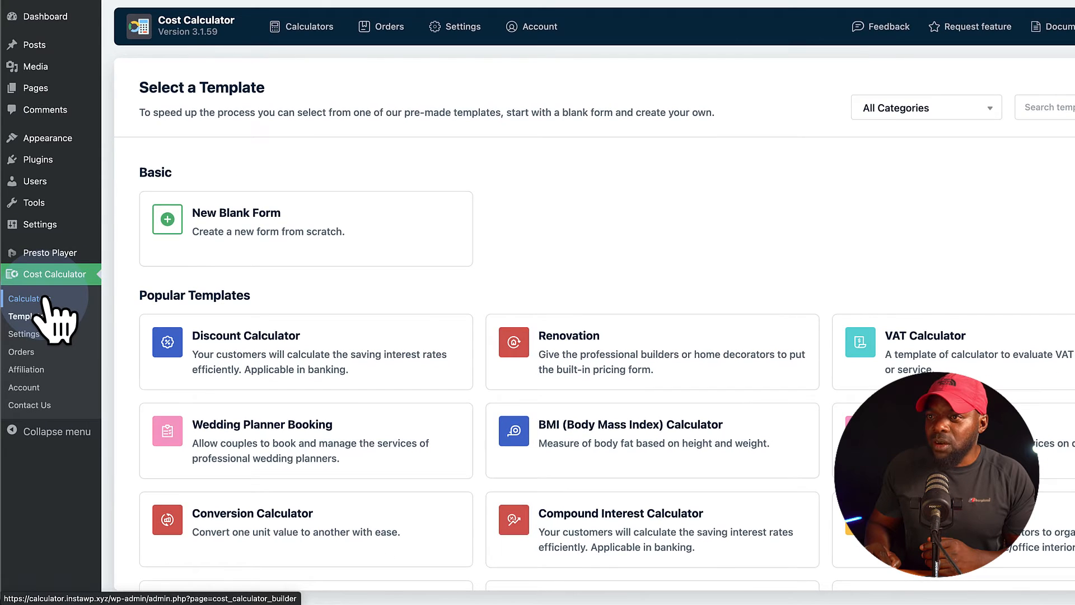
click(45, 300)
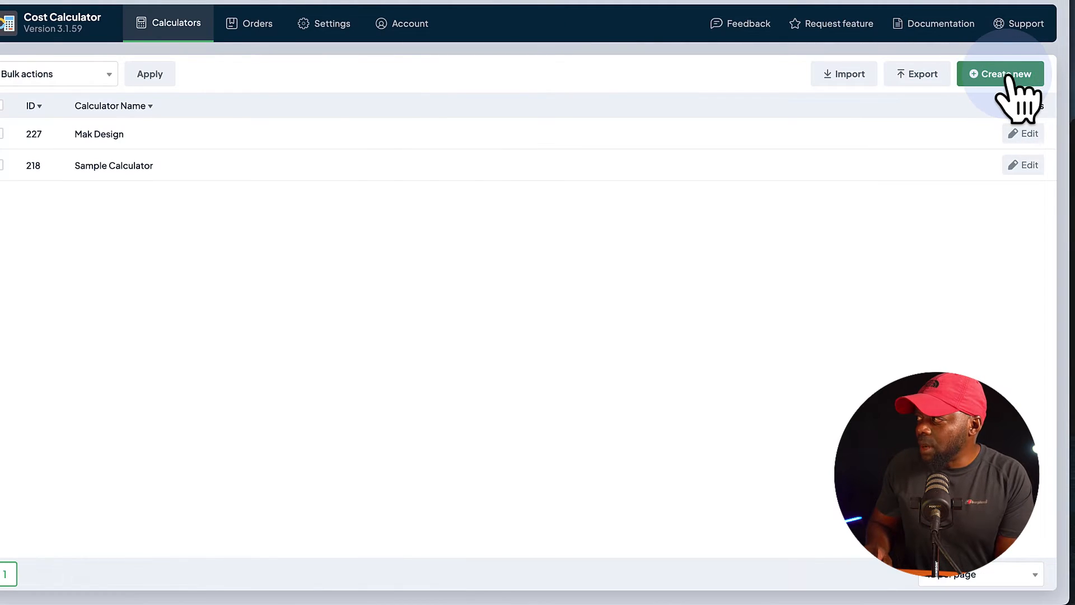
click(1006, 73)
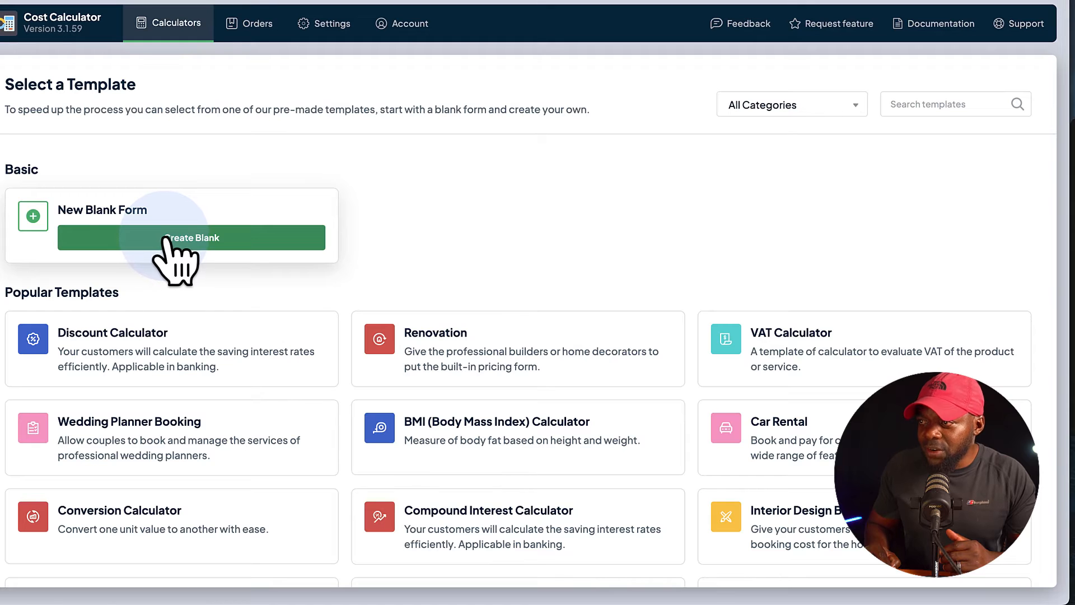
click(165, 238)
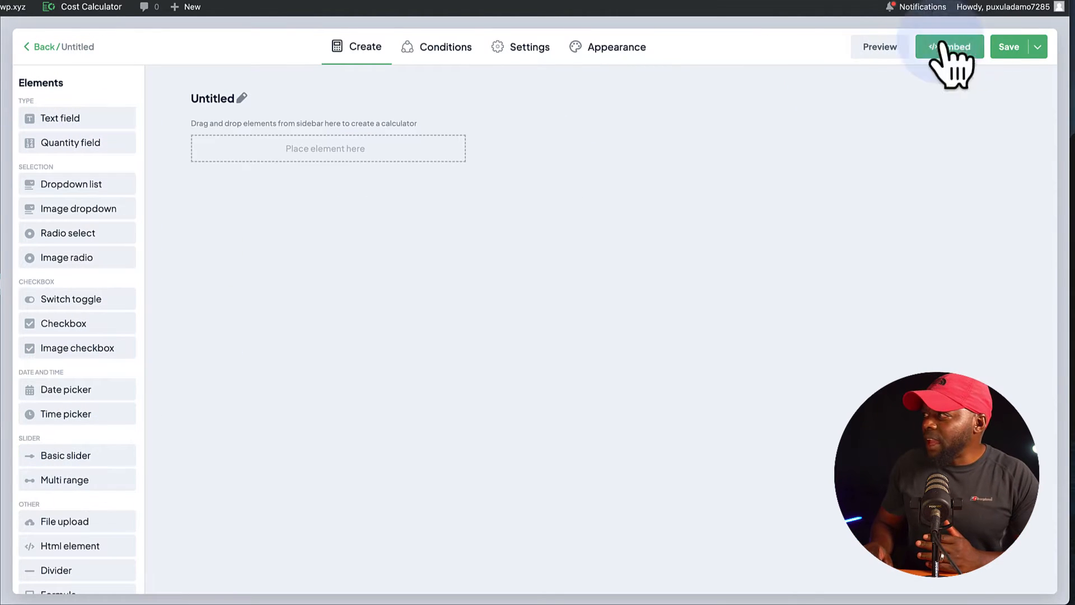
Look through the blank calculator's Conditions, Settings and Appearance sections and return to the Create section.
click(443, 47)
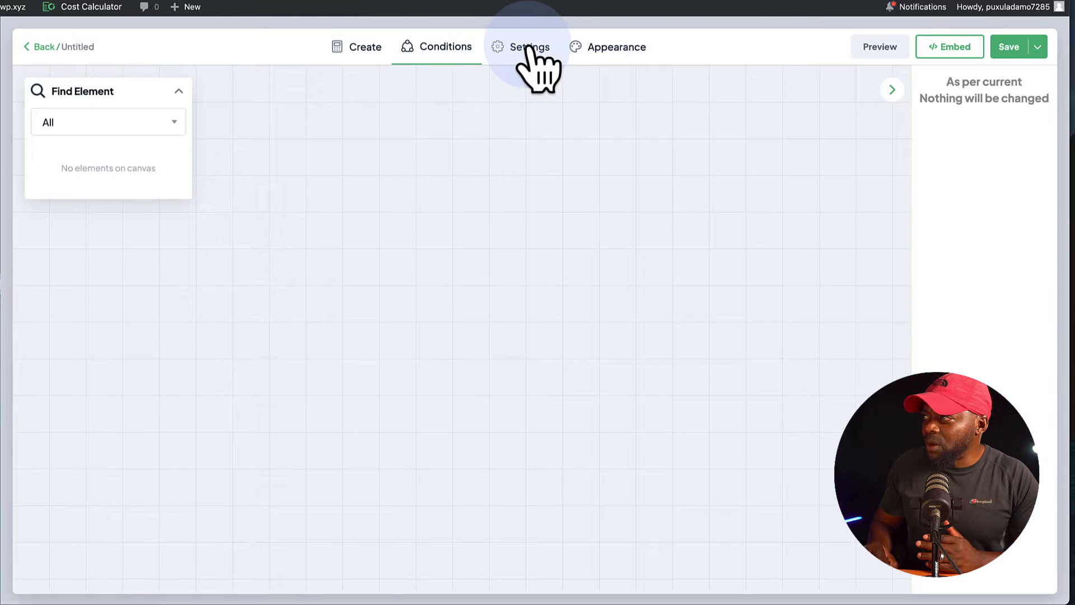
click(529, 47)
click(629, 49)
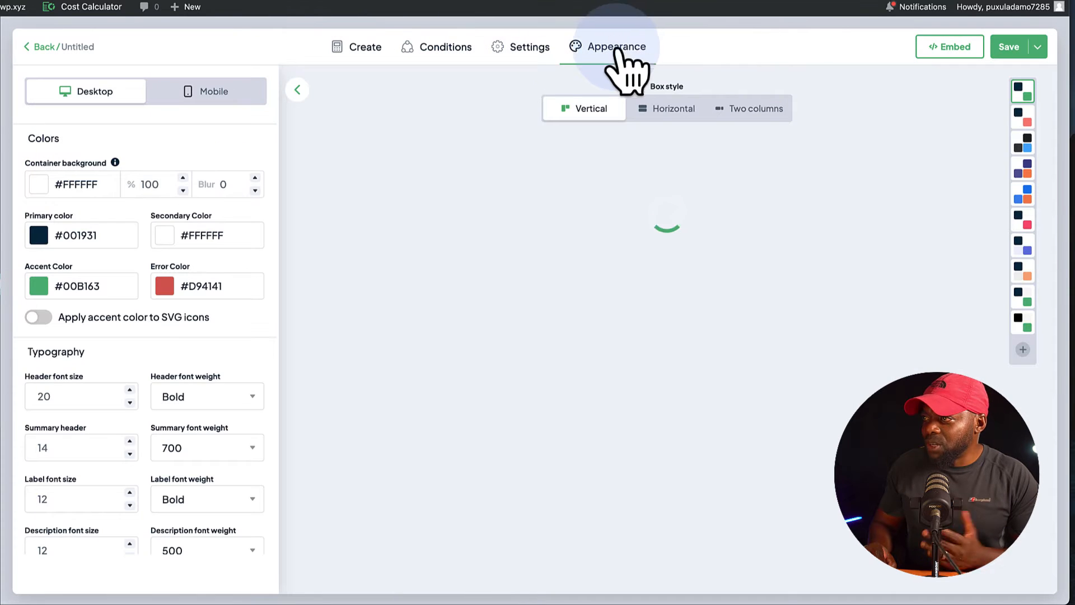
click(369, 50)
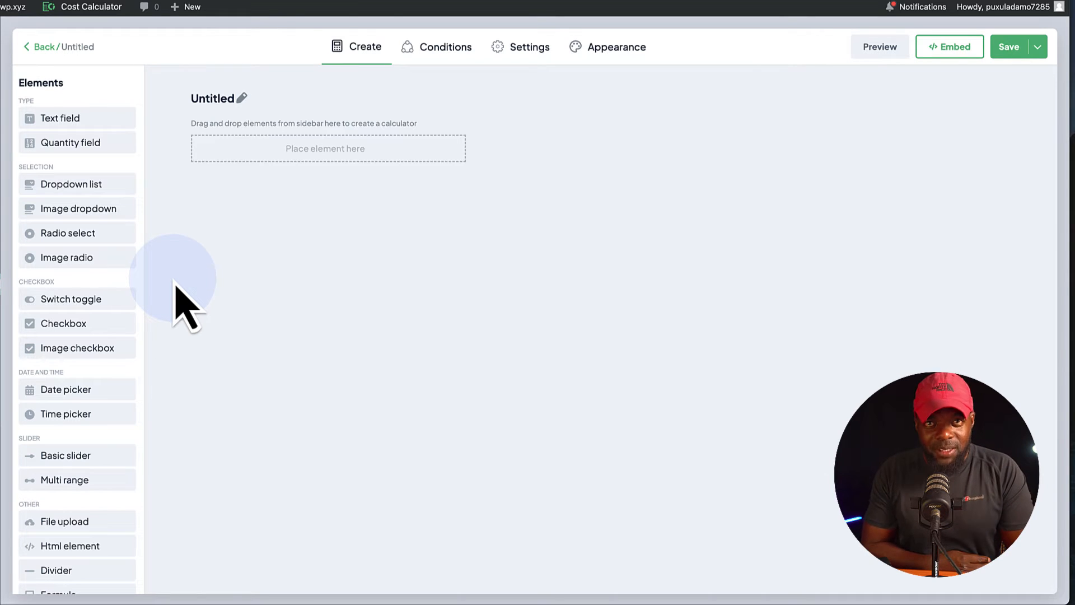
Rename the untitled calculator as Mak Design Studio.
click(243, 99)
text(Mak Design Studio)
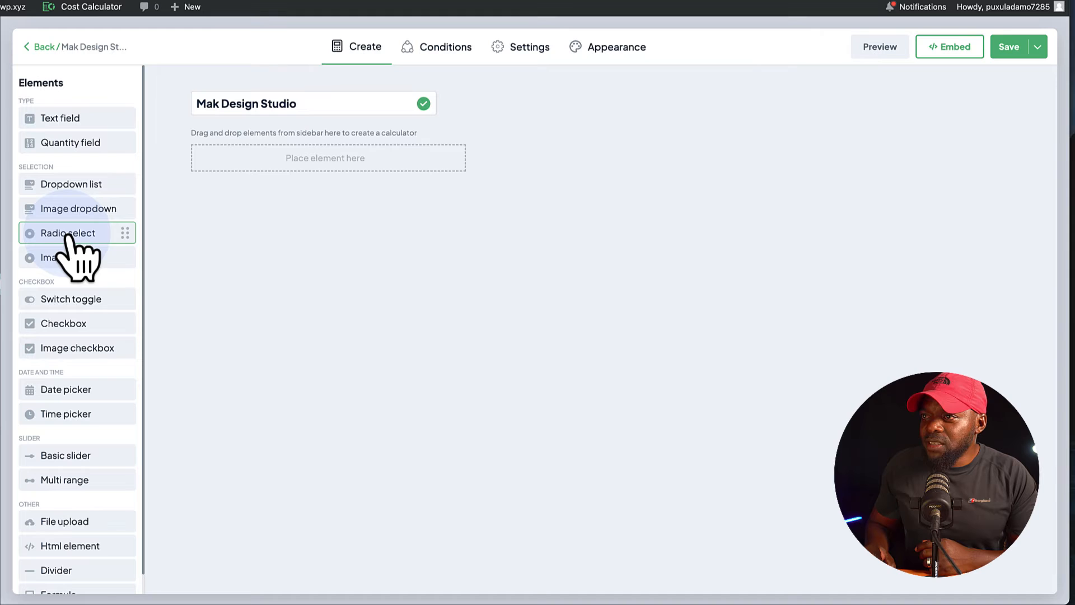
Add a Radio select element to the calculator and look at its style options before returning to the element's details.
drag(67, 235, 297, 179)
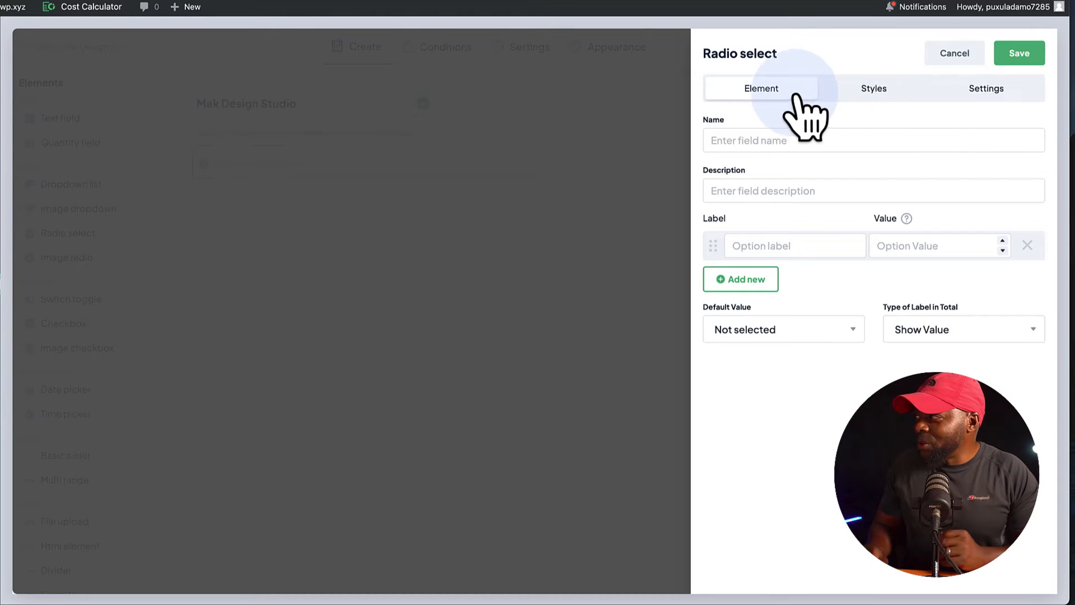
click(873, 89)
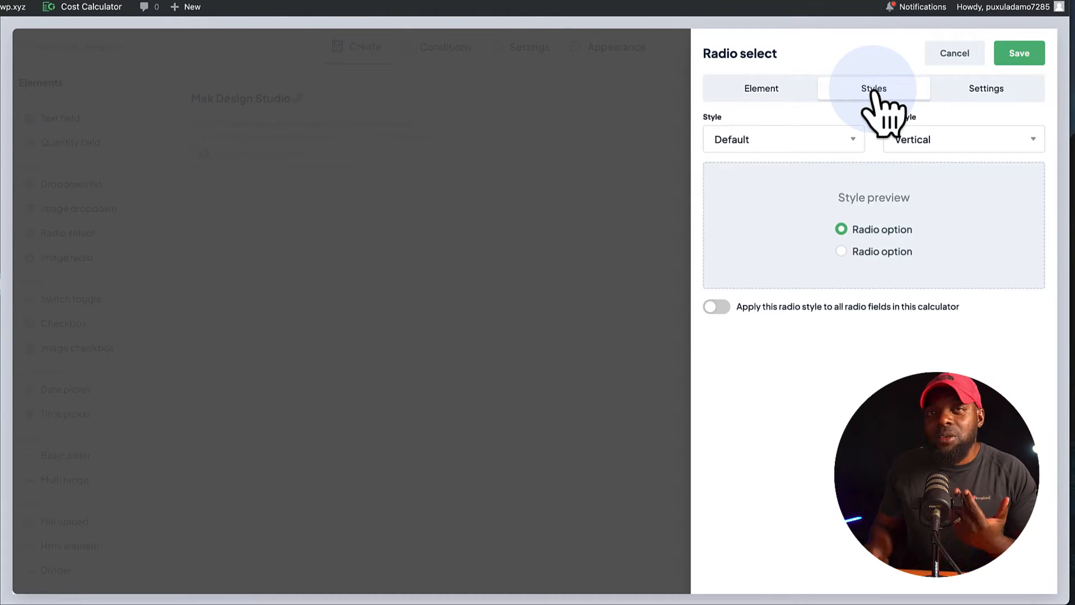
click(795, 88)
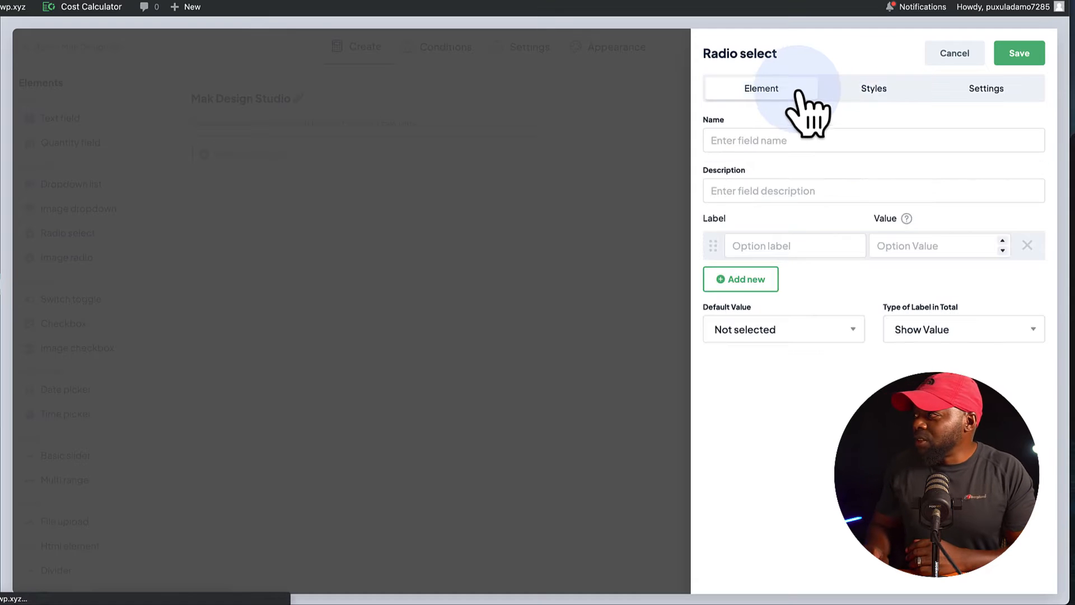
Name the radio field Choose Website Type and give it the options Basic Website 600, Membership Website 1000 and Online Shop Website 3000.
click(788, 140)
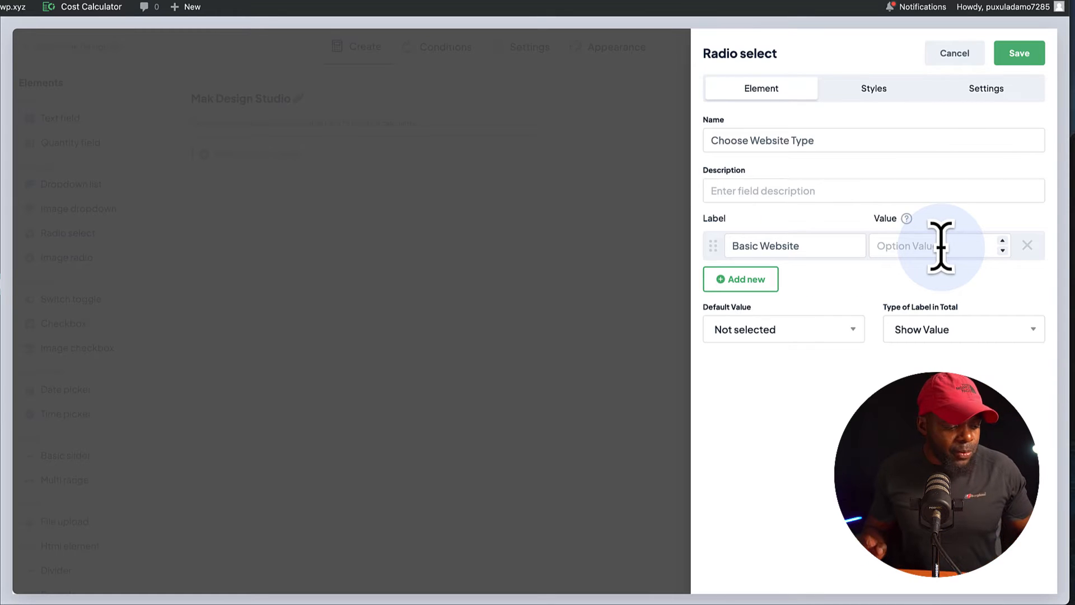
click(747, 283)
click(748, 317)
click(753, 351)
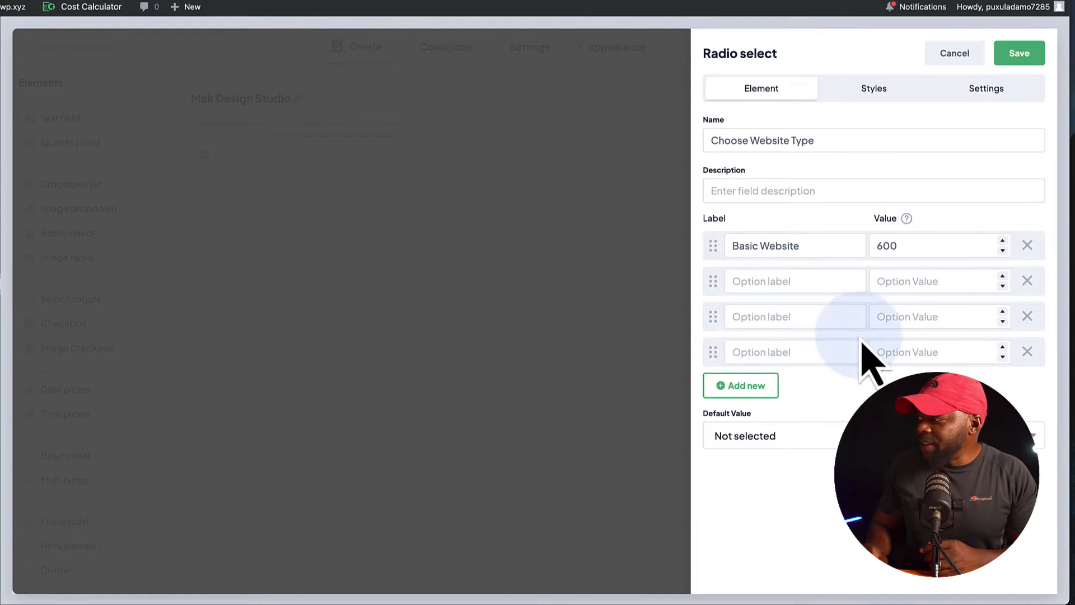
click(1027, 351)
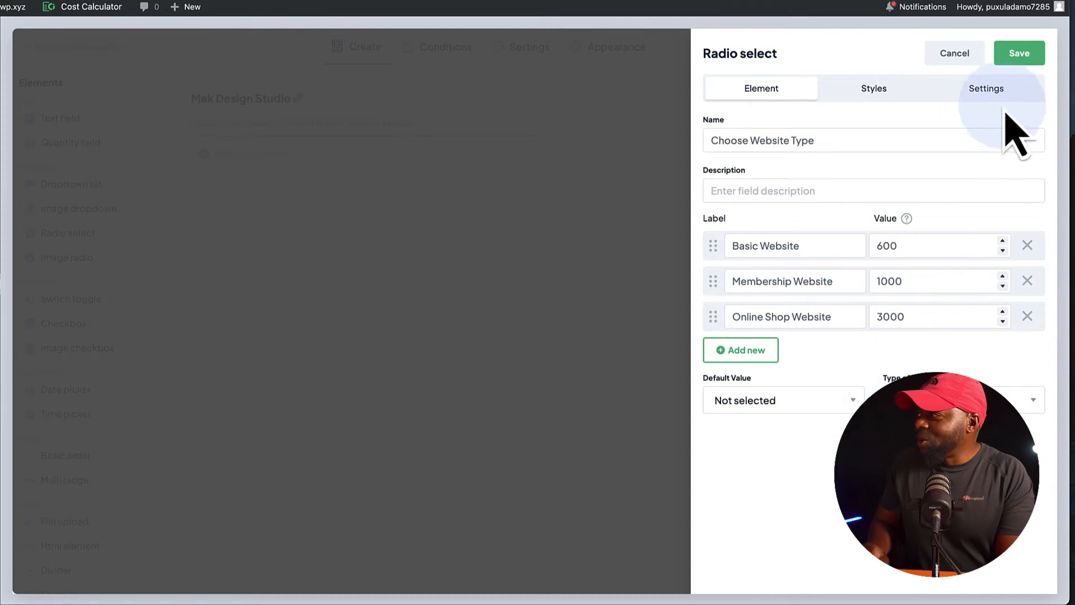
Try the Box style for the radio field and set its style to Box with Radio Button.
click(893, 94)
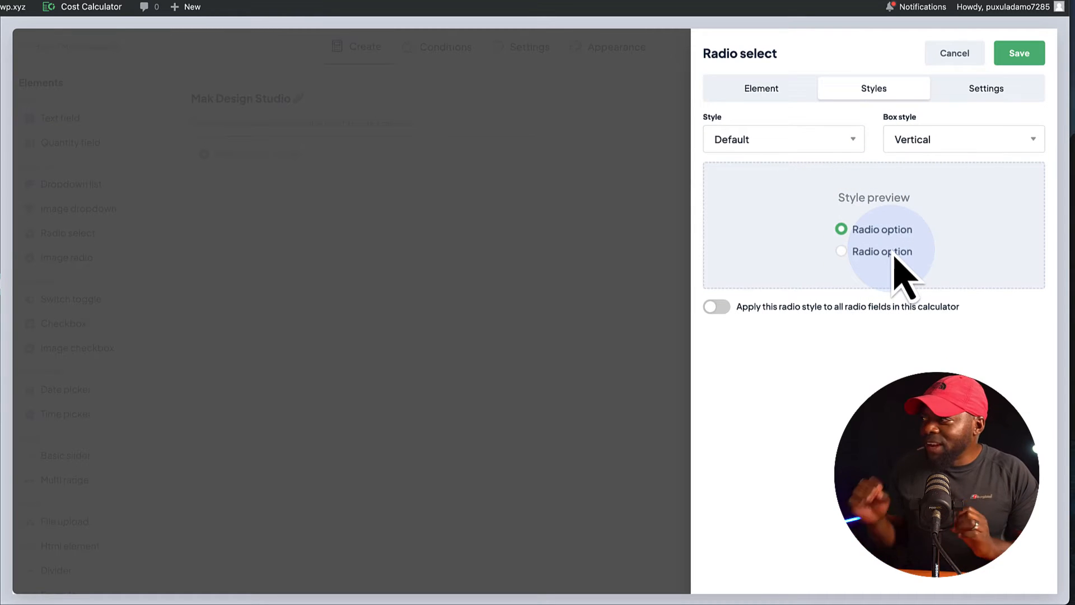
click(826, 141)
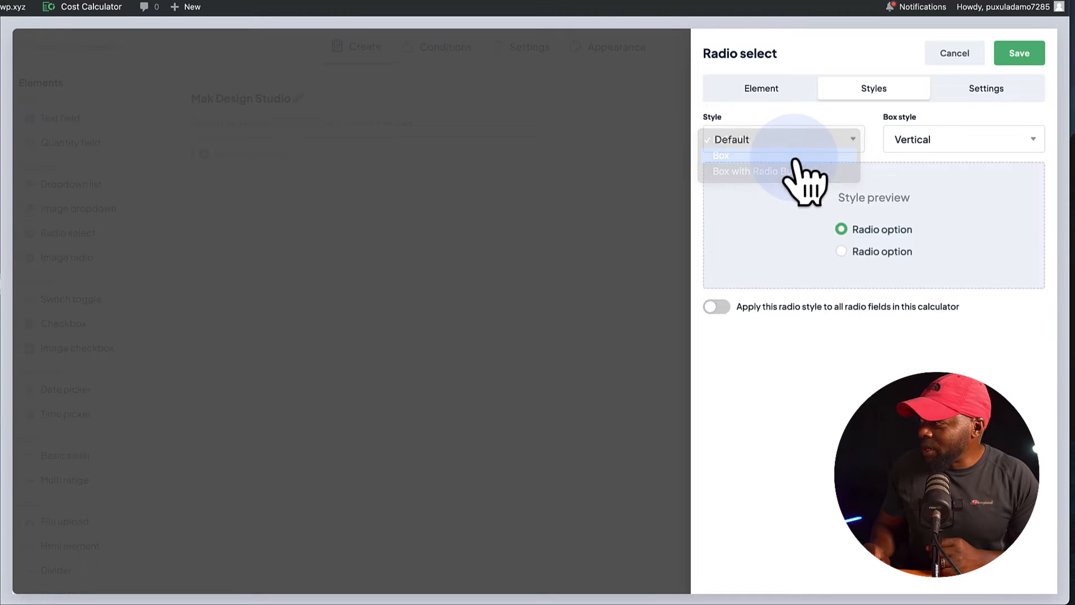
click(795, 158)
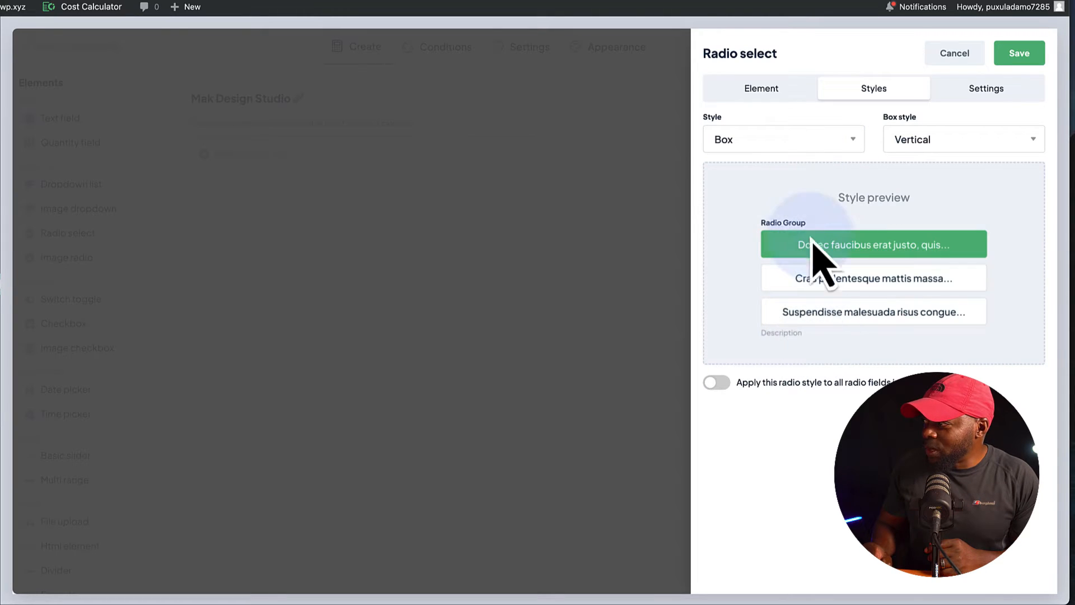
click(784, 138)
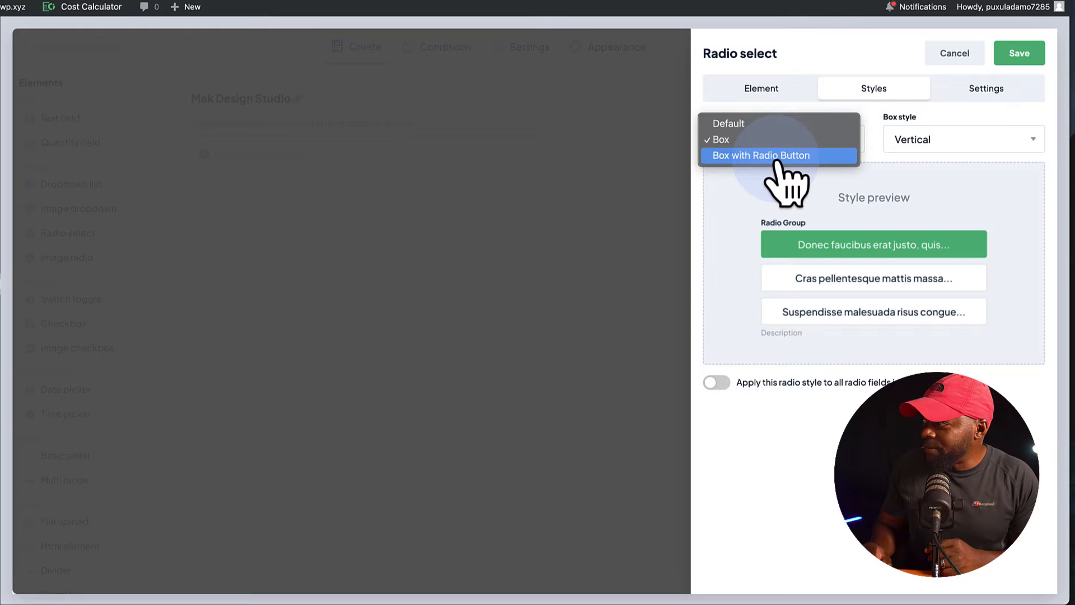
click(779, 157)
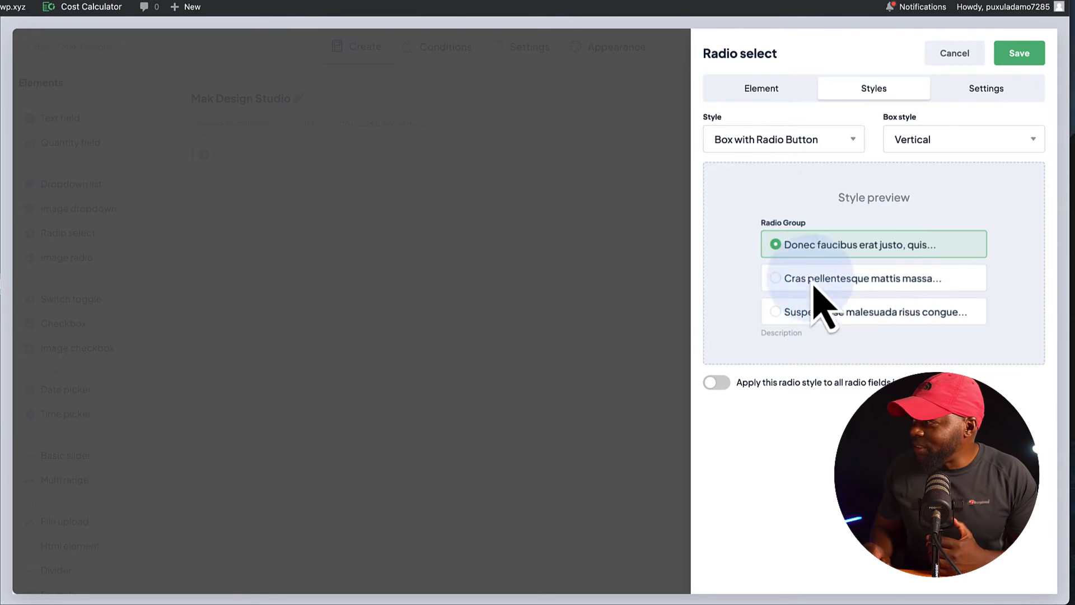
Try the Horizontal box style for the radio field and return it to Vertical.
click(921, 143)
click(918, 158)
click(921, 145)
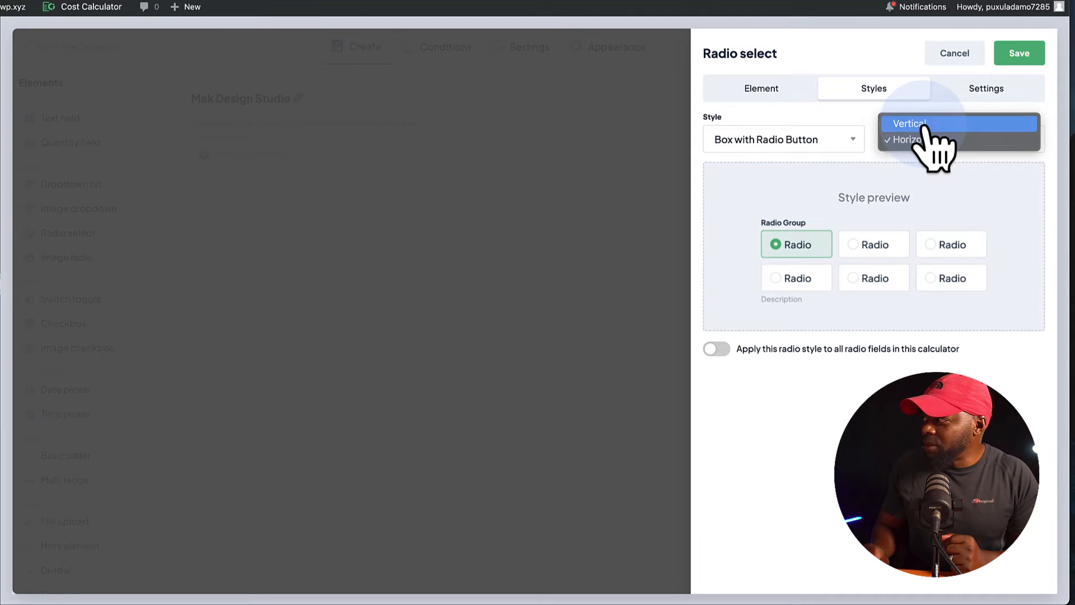
click(922, 125)
Turn off the currency sign for the radio field and save the element.
click(986, 90)
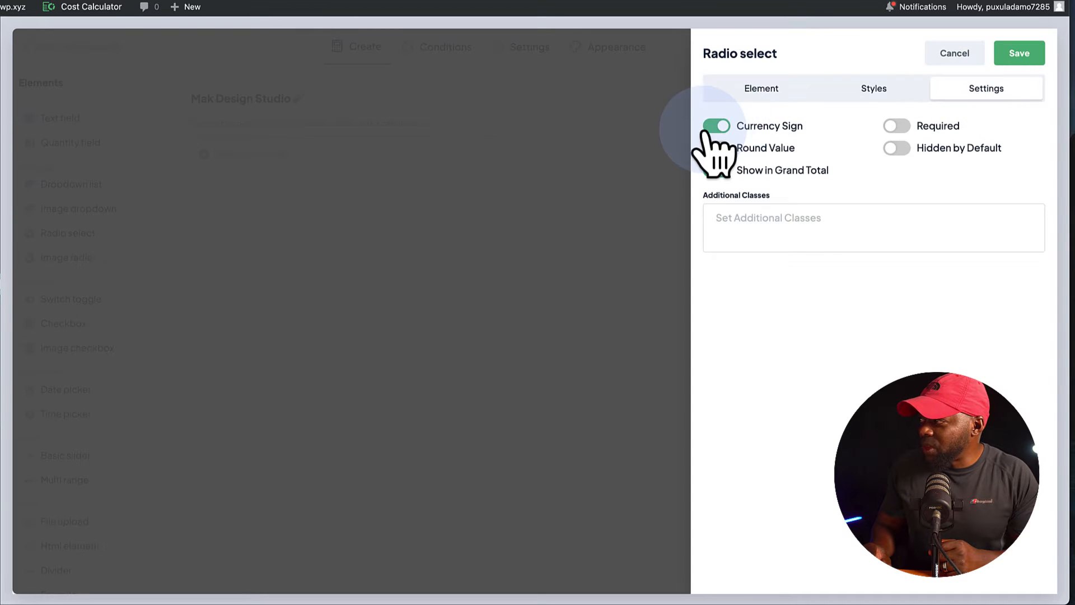
click(717, 125)
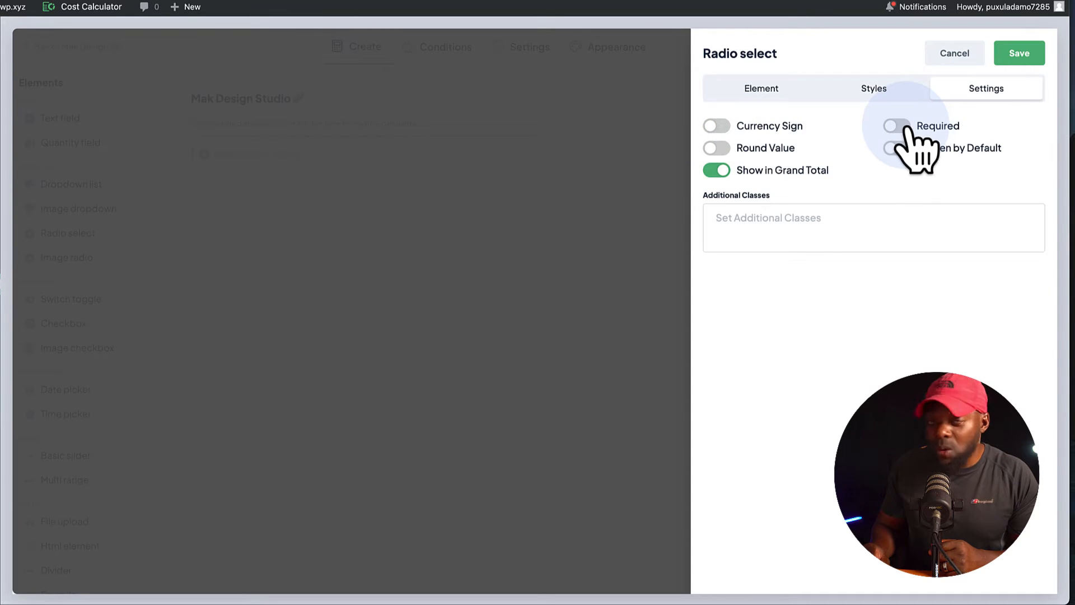
click(1021, 56)
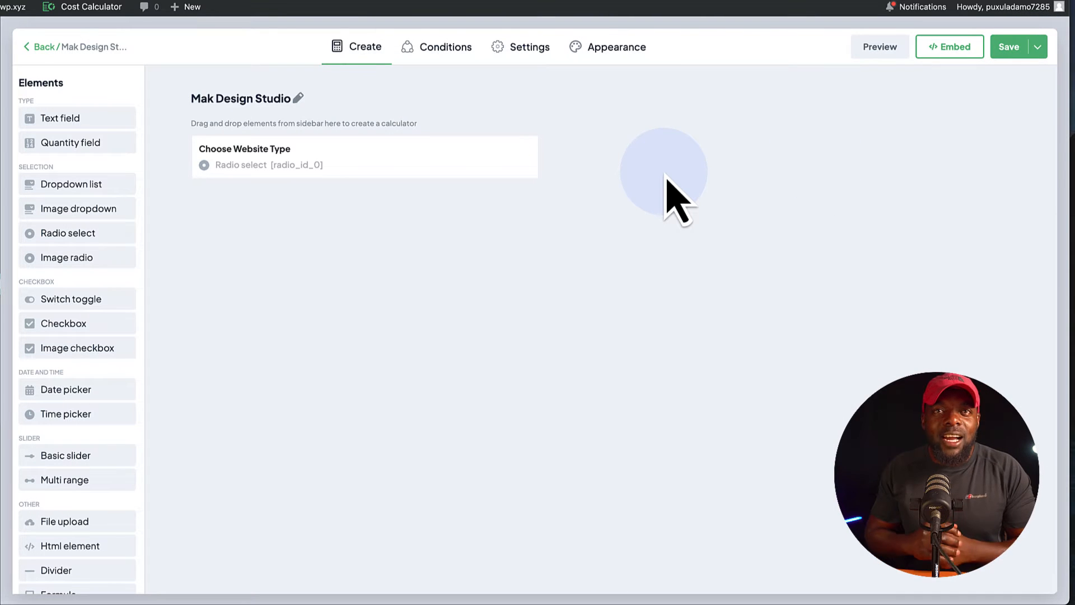
Preview the calculator and test the Basic Website, Membership Website and Online Shop Website options before closing the preview.
click(882, 50)
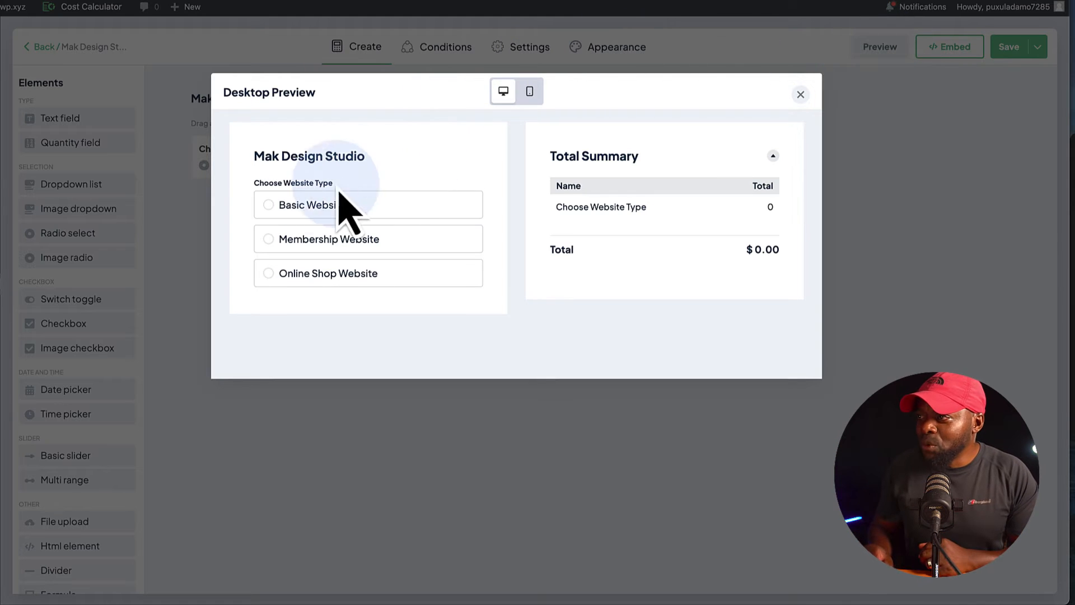
click(269, 206)
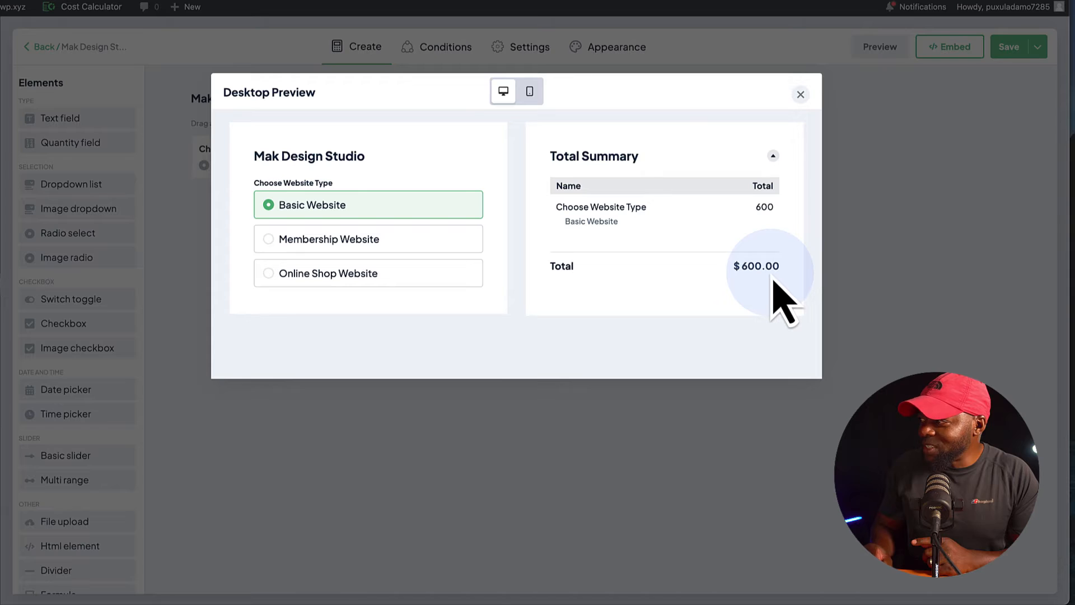
click(280, 241)
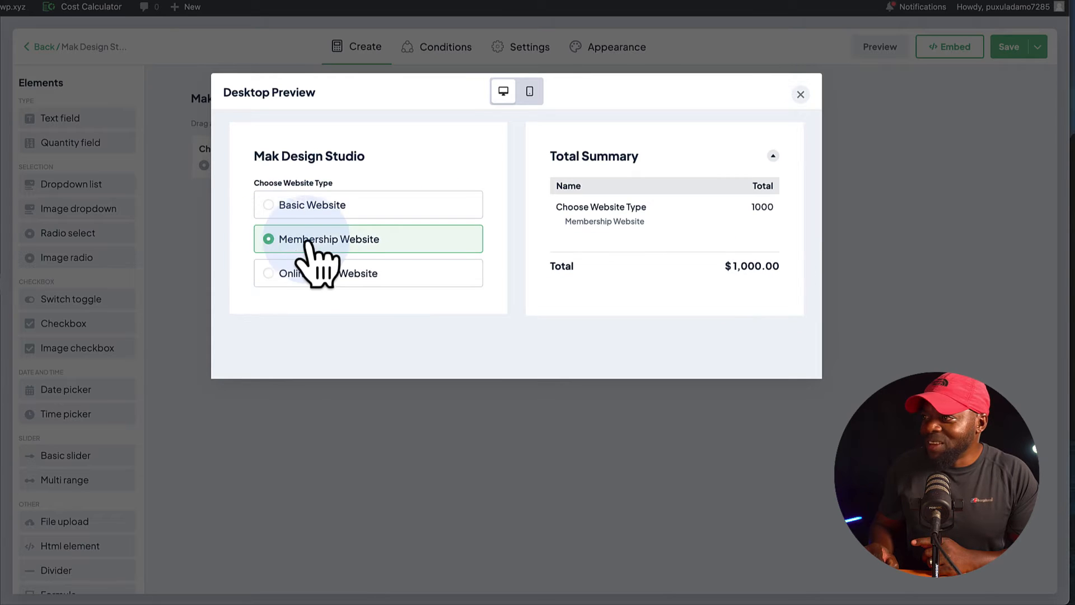
click(270, 275)
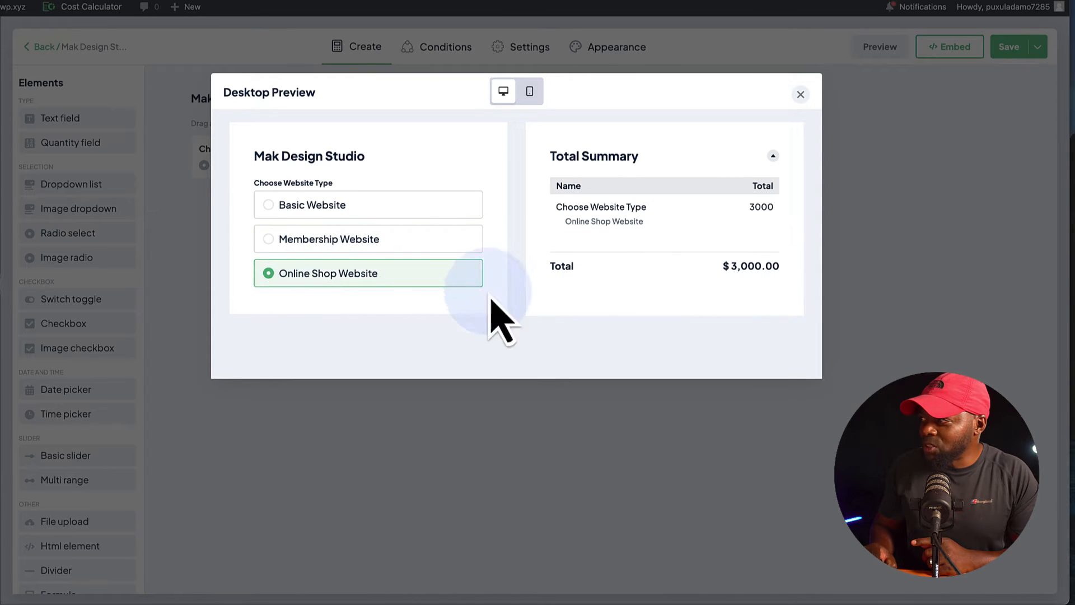
click(800, 95)
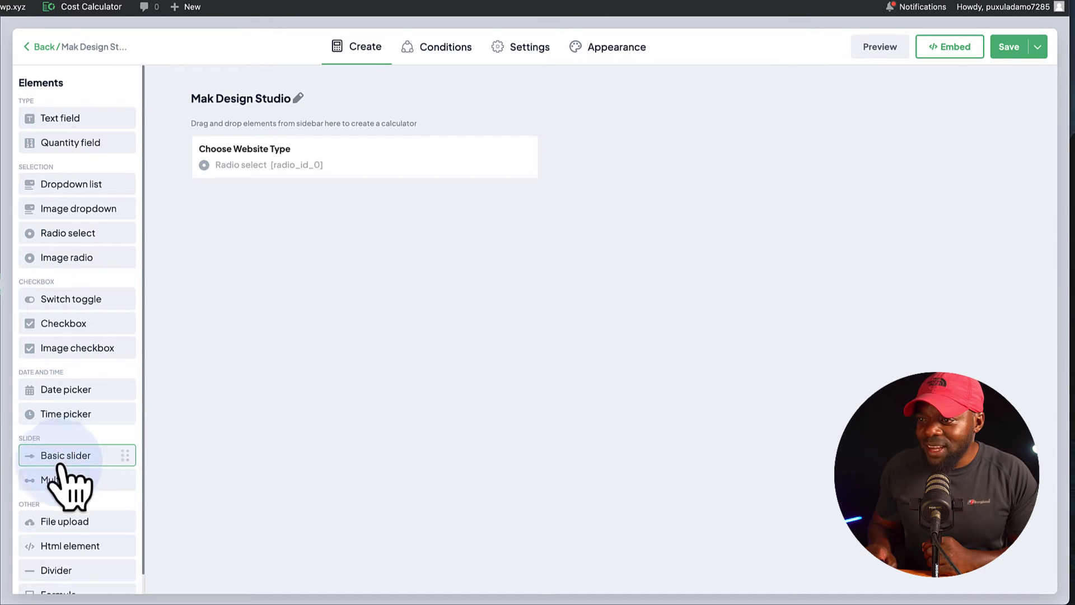
Add a Basic slider named Number of Pages with a range step of 5 and a default value of 25.
drag(65, 455, 314, 219)
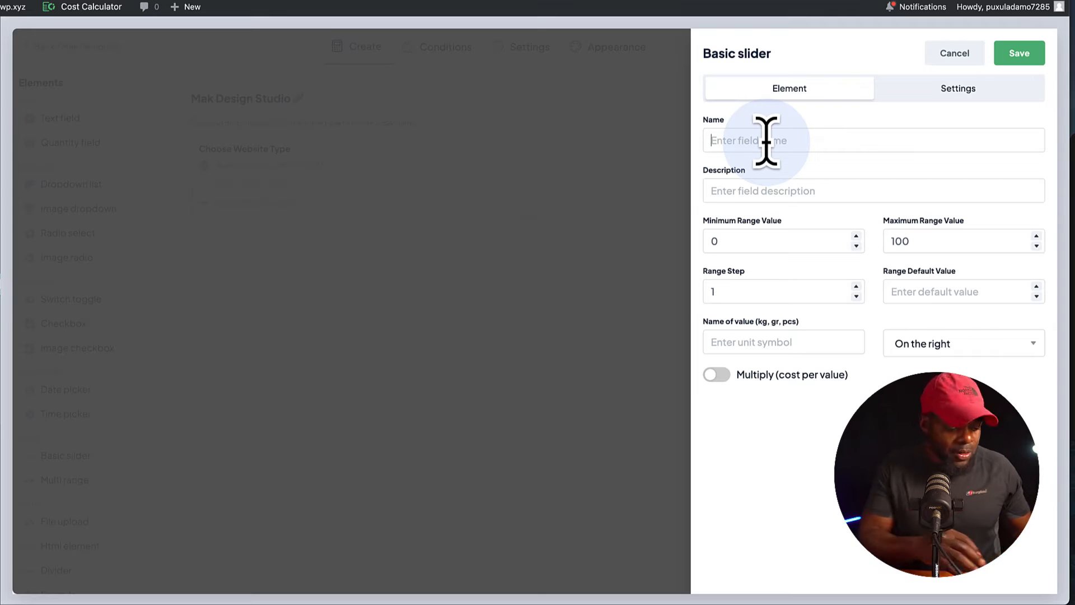
text(Number of Pages)
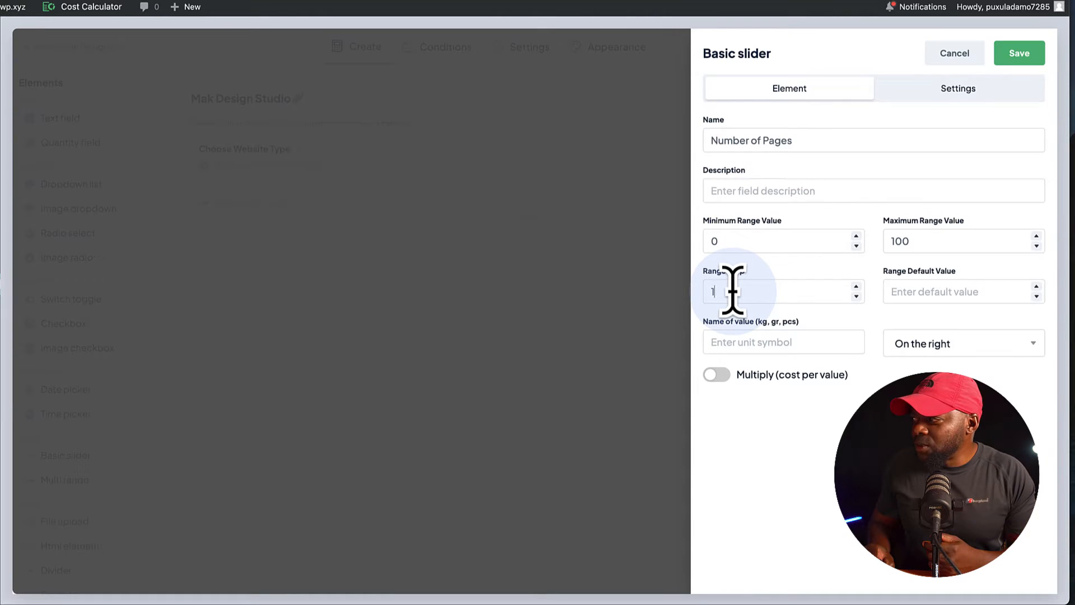
drag(732, 290, 670, 293)
text(5)
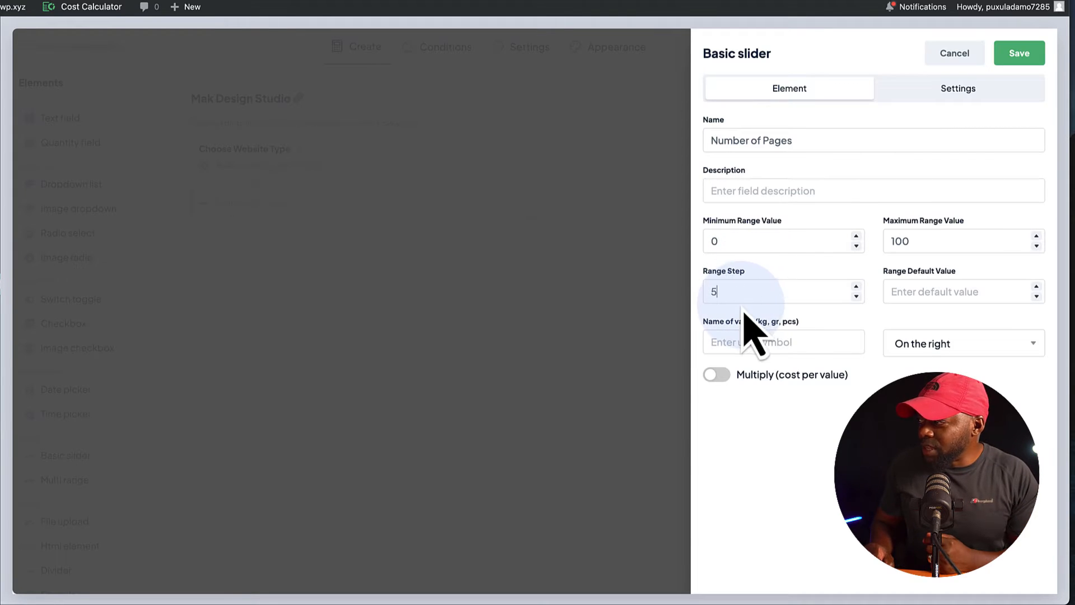
click(923, 280)
click(917, 292)
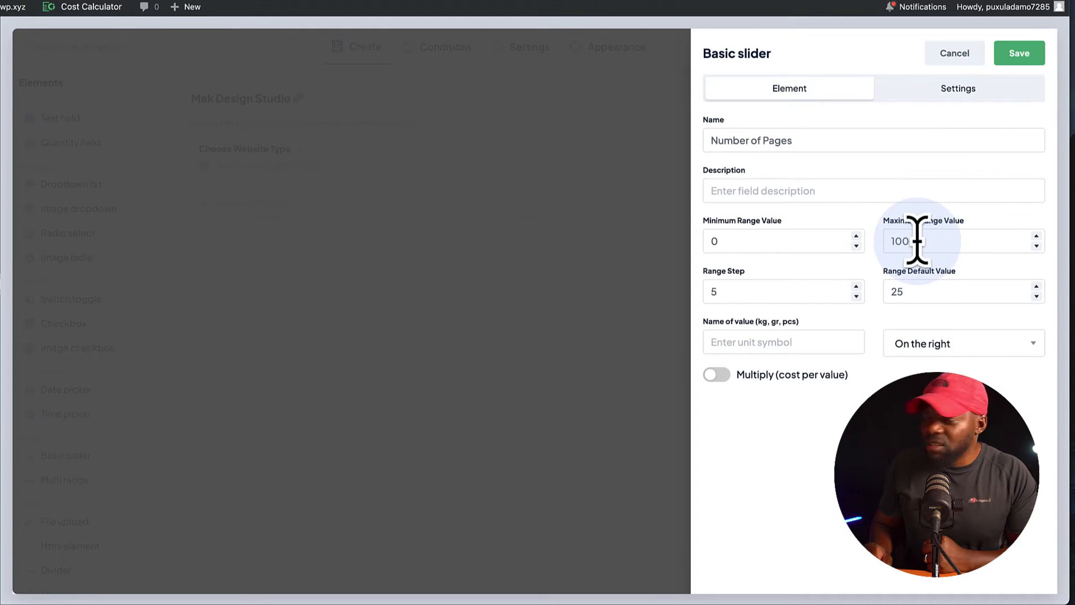
Give the slider the unit symbol $, enable its cost-per-value multiplication by 25 and save the element.
click(783, 343)
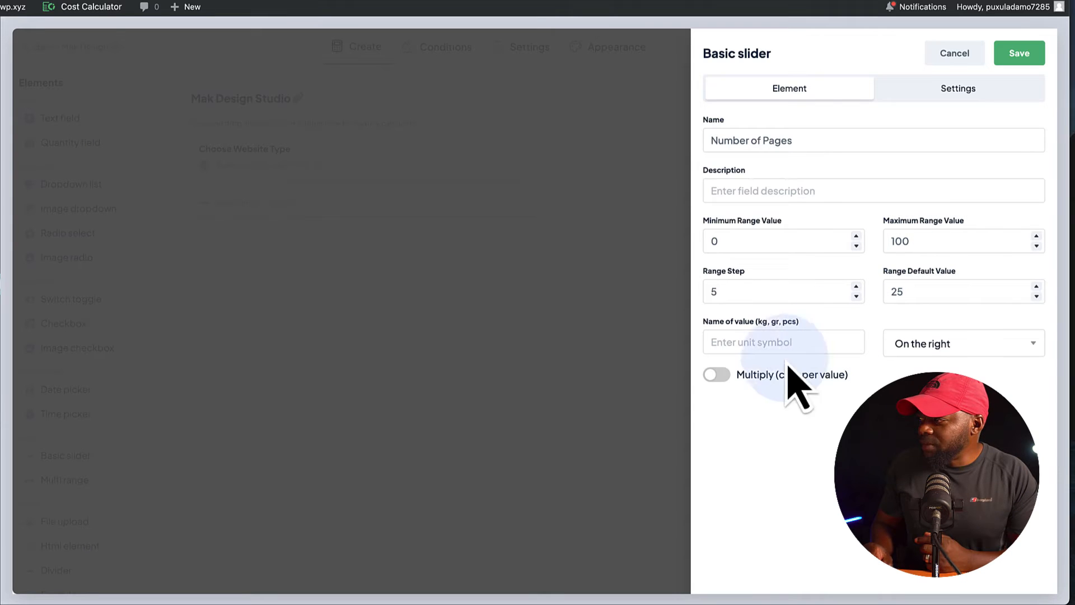
text($)
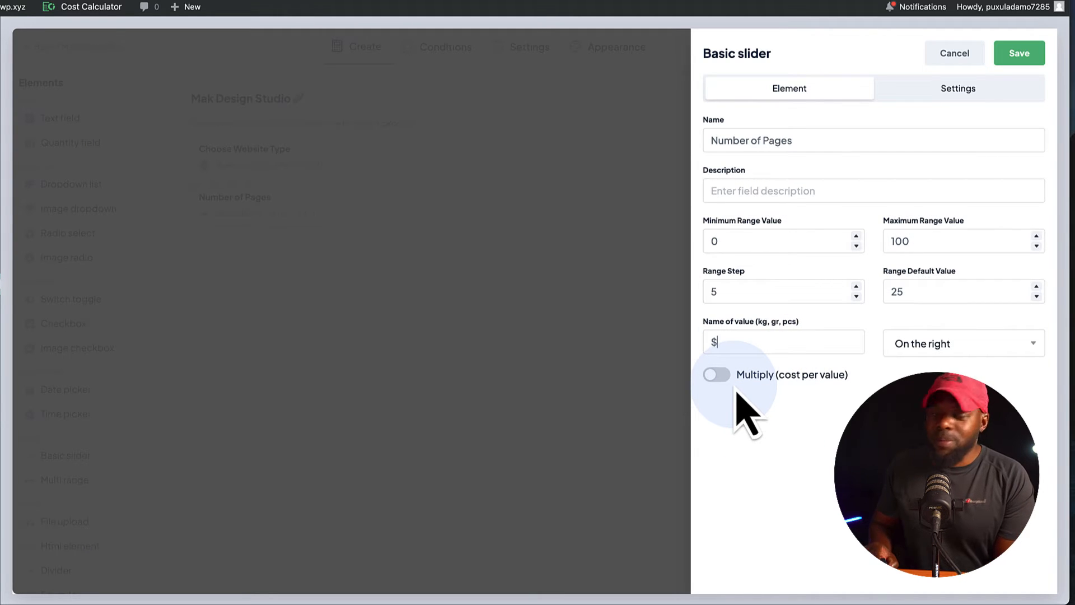
click(725, 374)
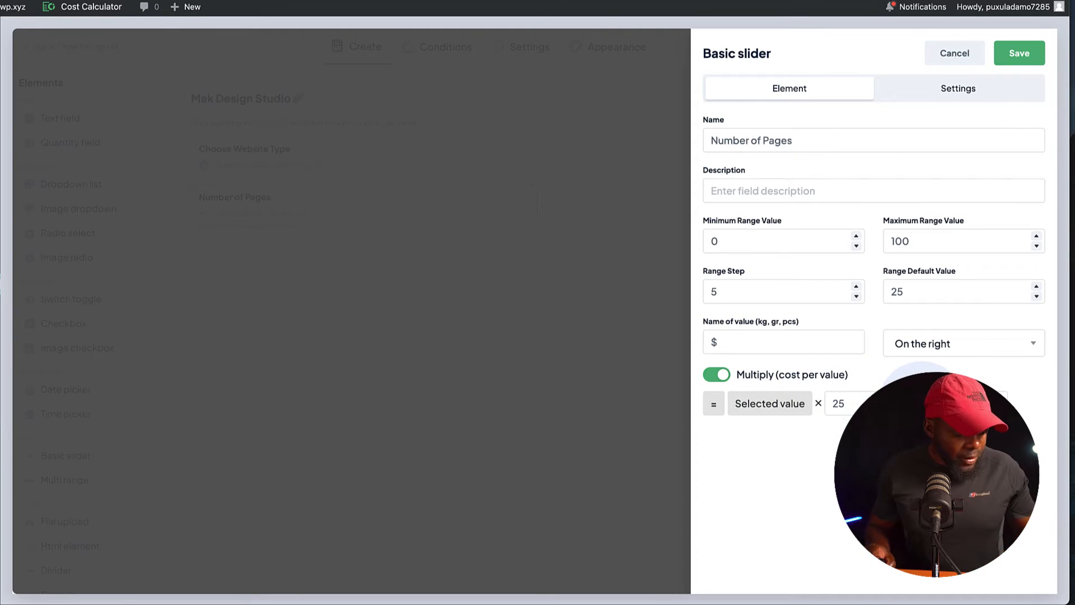
click(1019, 53)
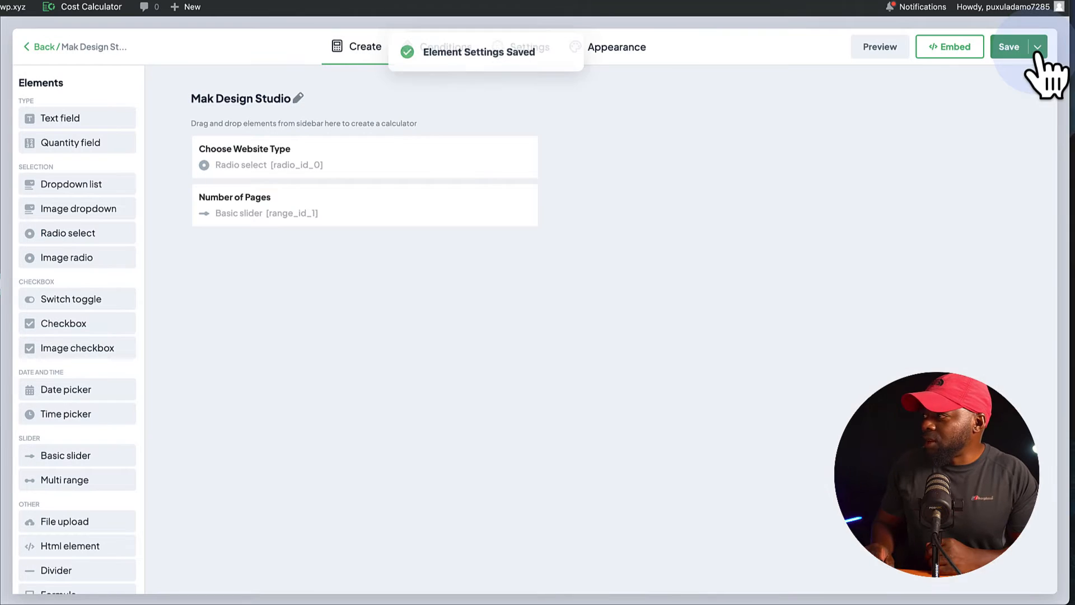
Preview the calculator and test the Number of Pages slider at 5 before closing the preview.
click(880, 48)
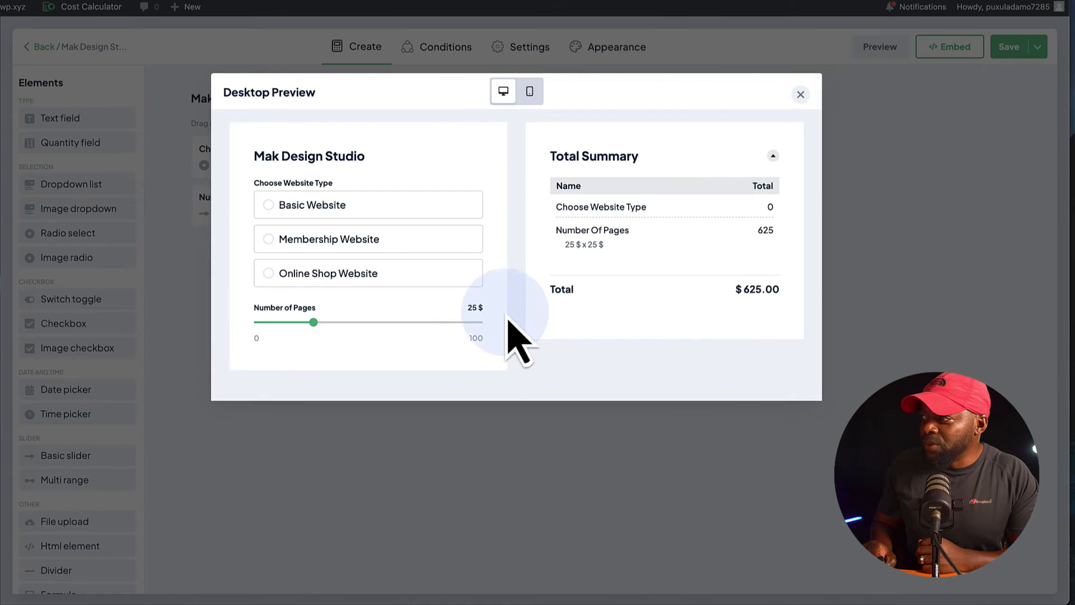
drag(314, 323, 270, 322)
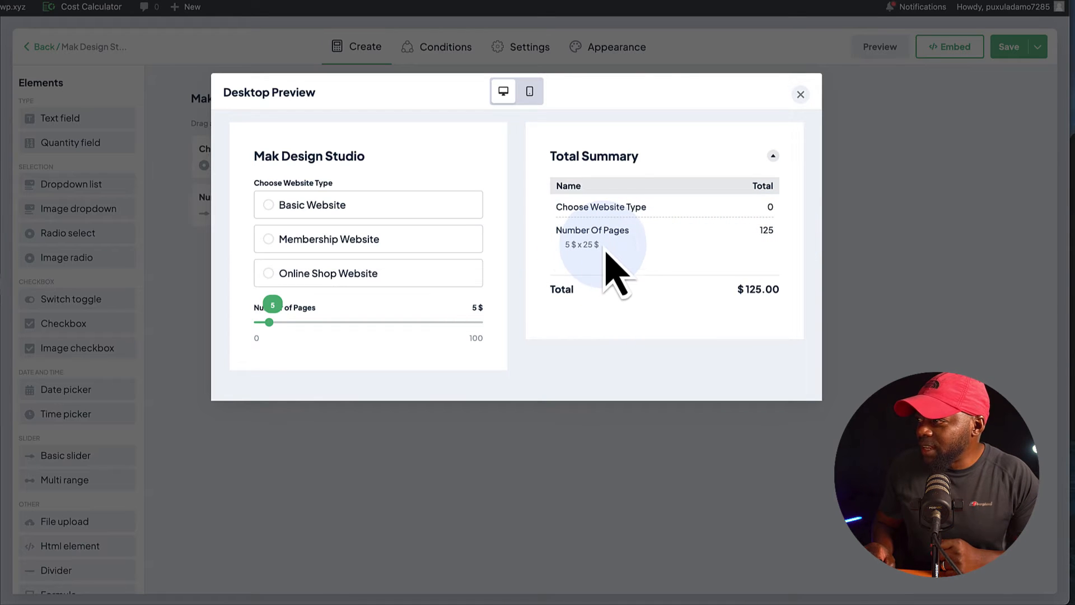
click(798, 94)
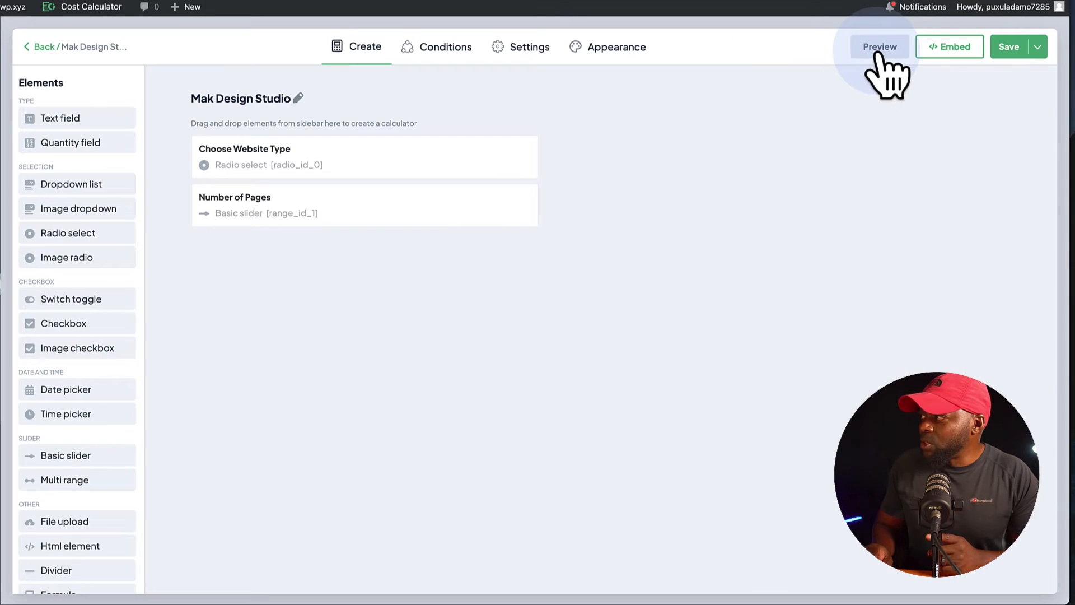
Remove the unit symbol from the Number of Pages slider and save the element.
click(438, 212)
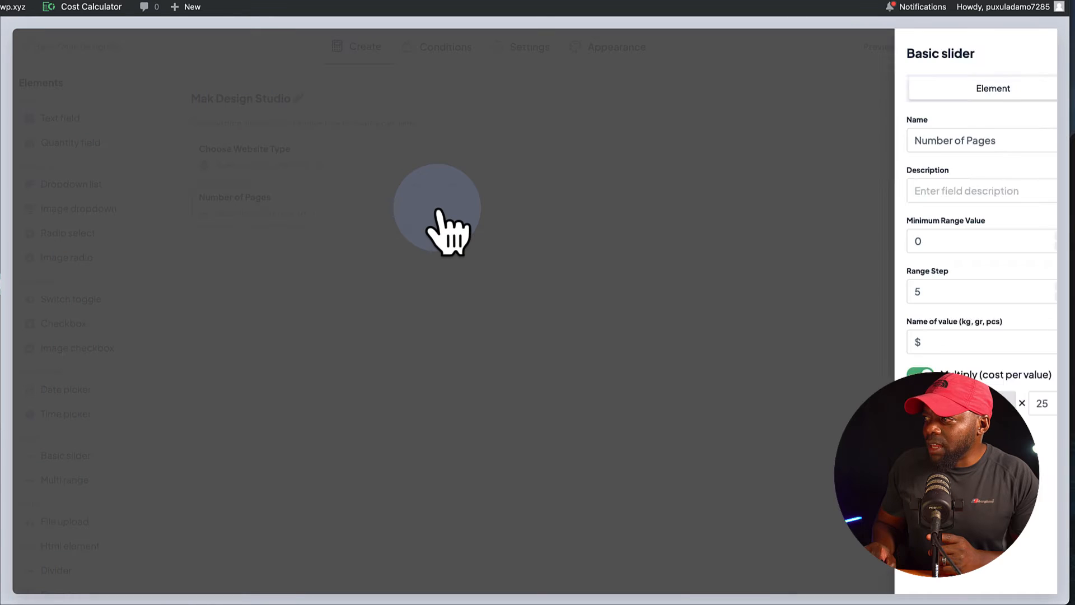
drag(748, 338, 670, 346)
key(BackSpace)
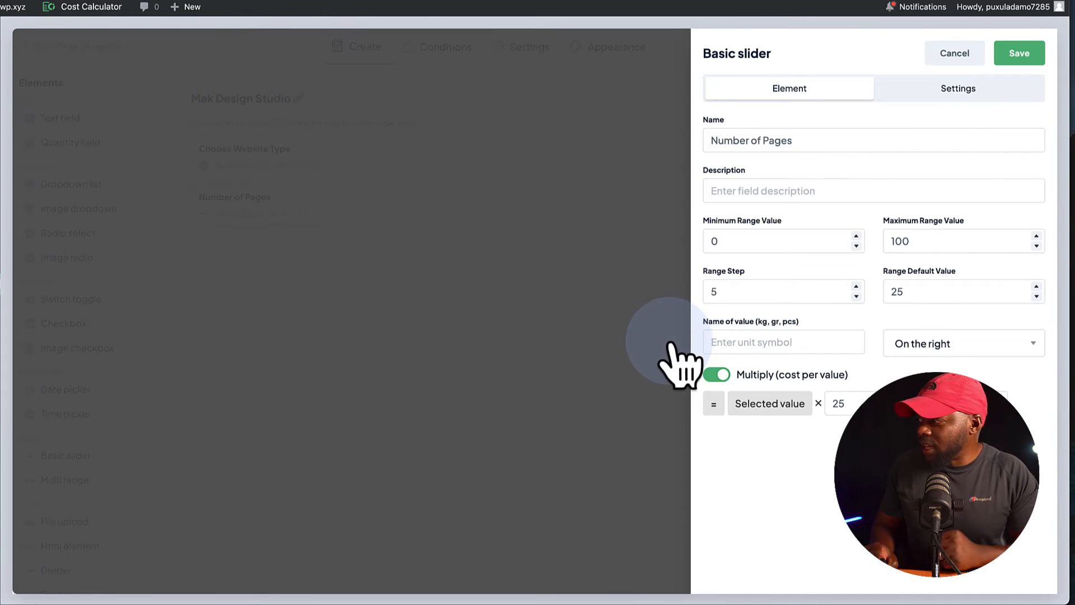
click(1018, 53)
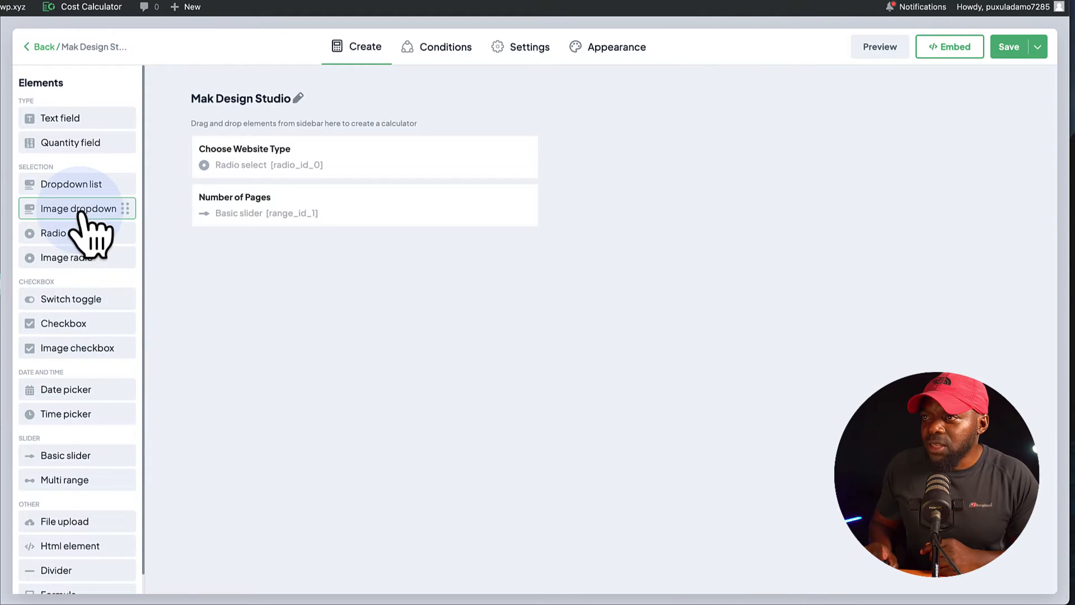
Add a Dropdown list named Choose Page Builder with Divi as its first option label.
drag(73, 184, 308, 285)
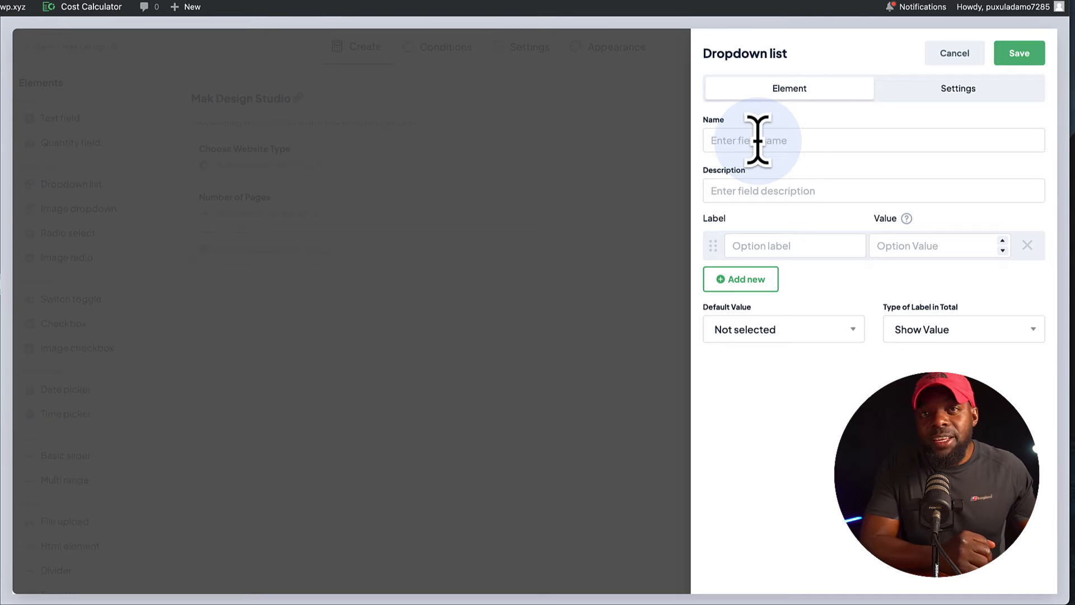
text(Choose Page Builder)
click(820, 244)
text(Div)
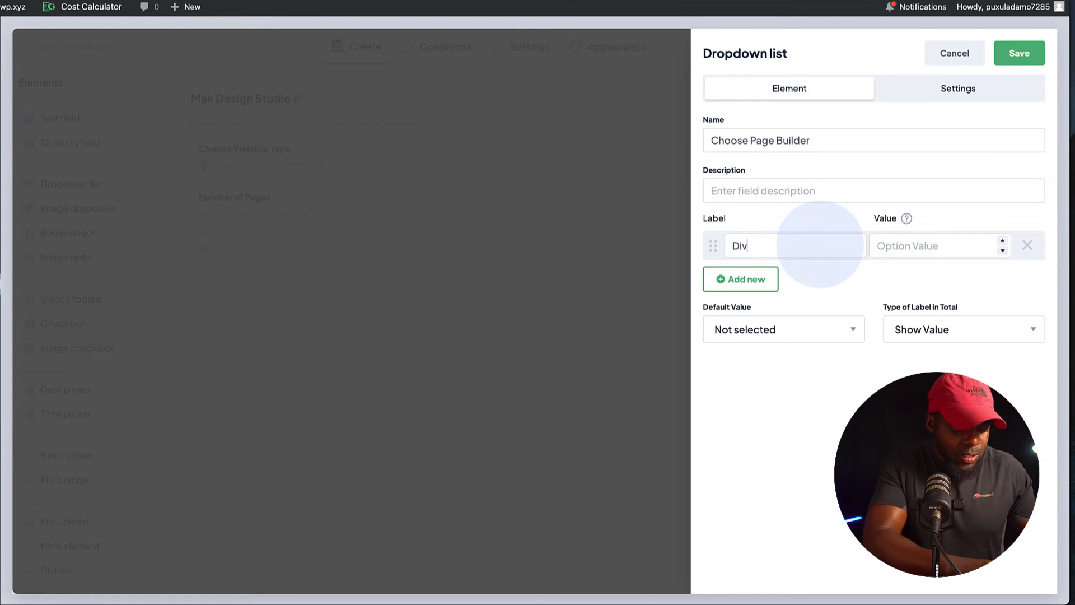
Set Divi's value to 89, add the options Elementor 59, Bricks Builder 99 and Gutenburg 0, and save the dropdown.
click(748, 283)
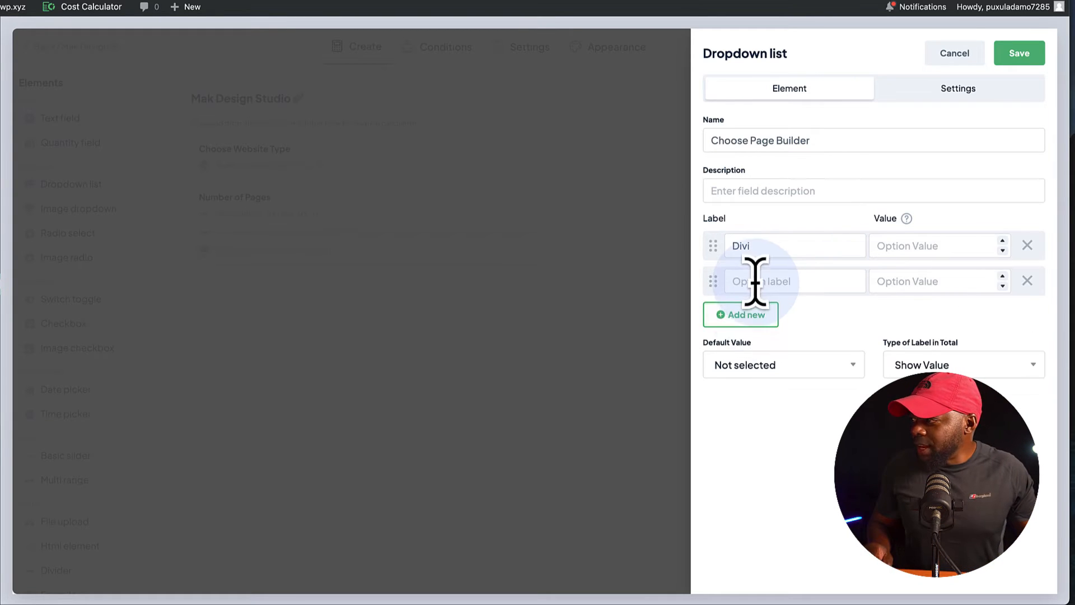
click(747, 313)
click(753, 351)
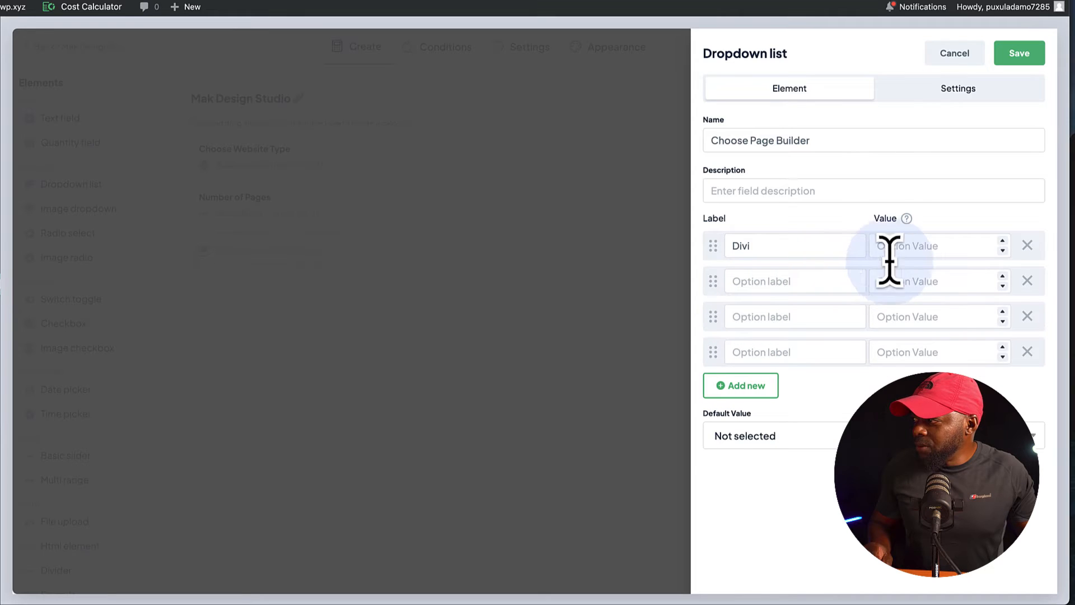
click(943, 246)
text(89)
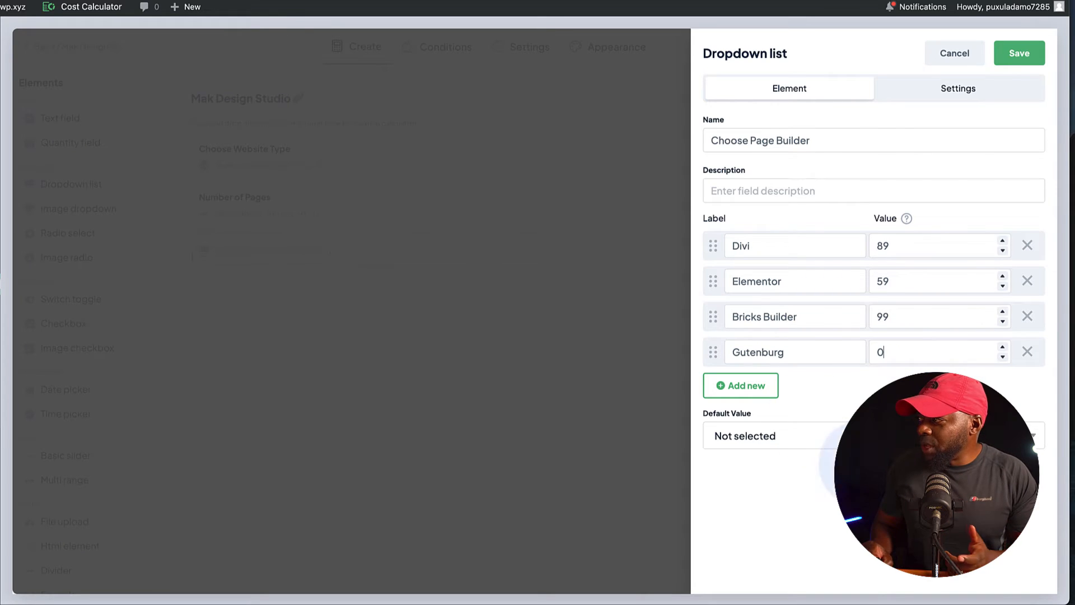
click(1019, 52)
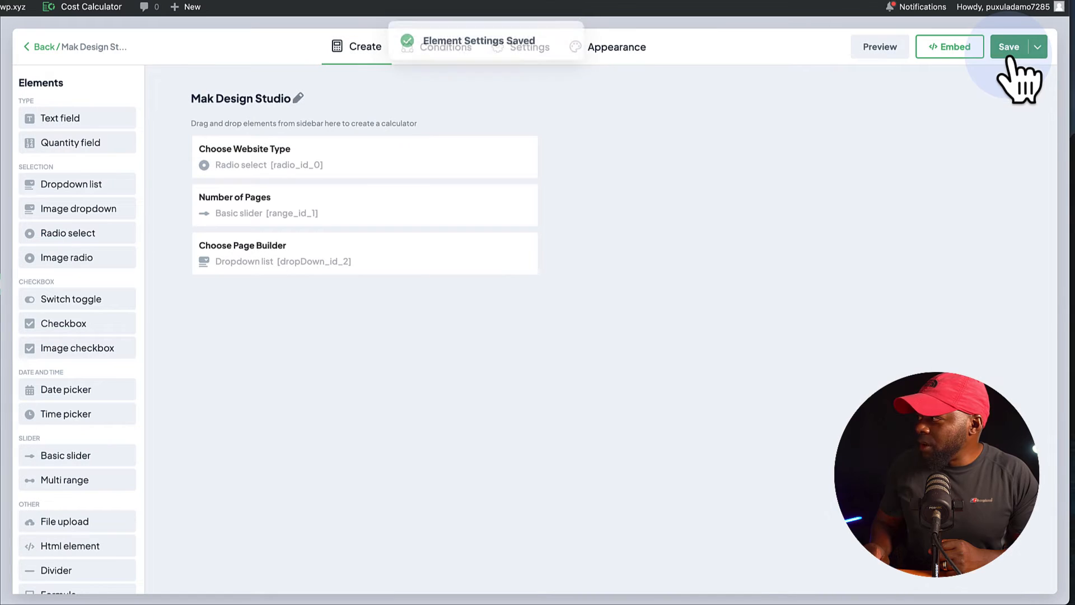
Preview the calculator and test it with Basic Website, 10 pages and the Divi page builder.
click(880, 54)
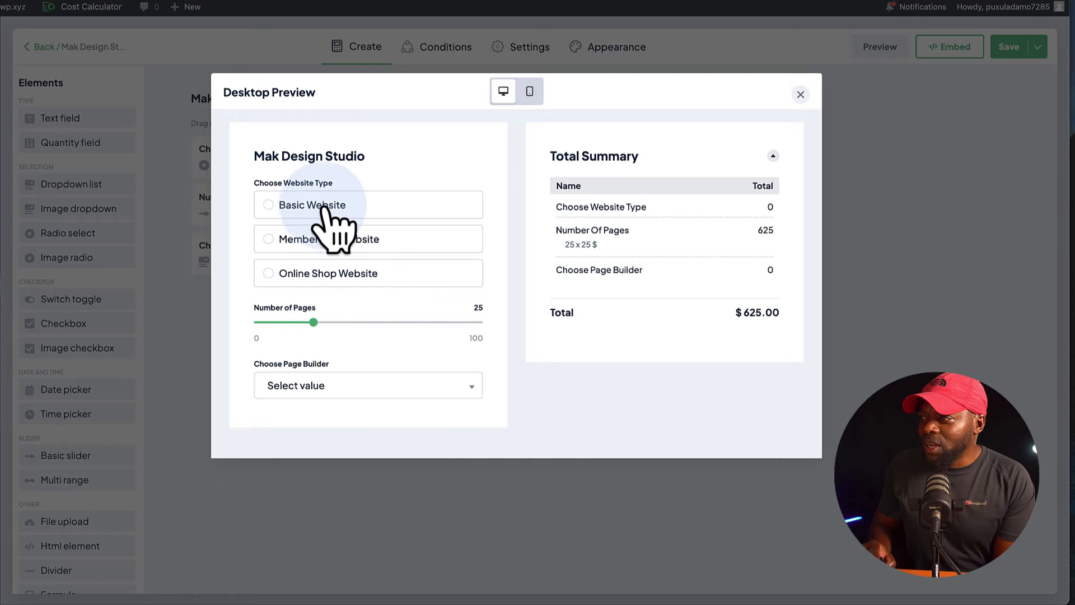
click(270, 207)
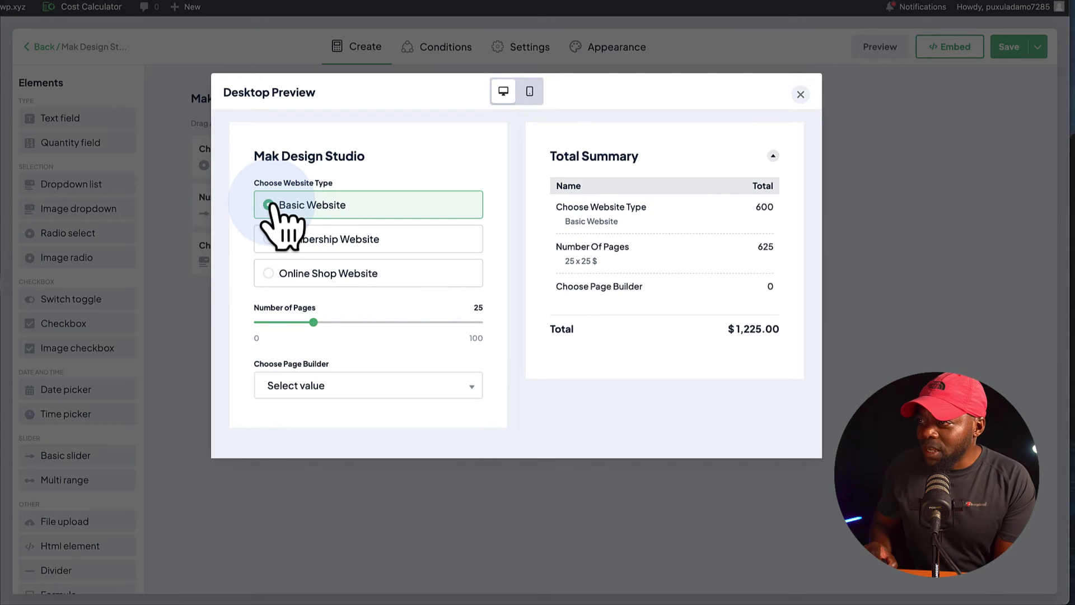
drag(313, 323, 280, 323)
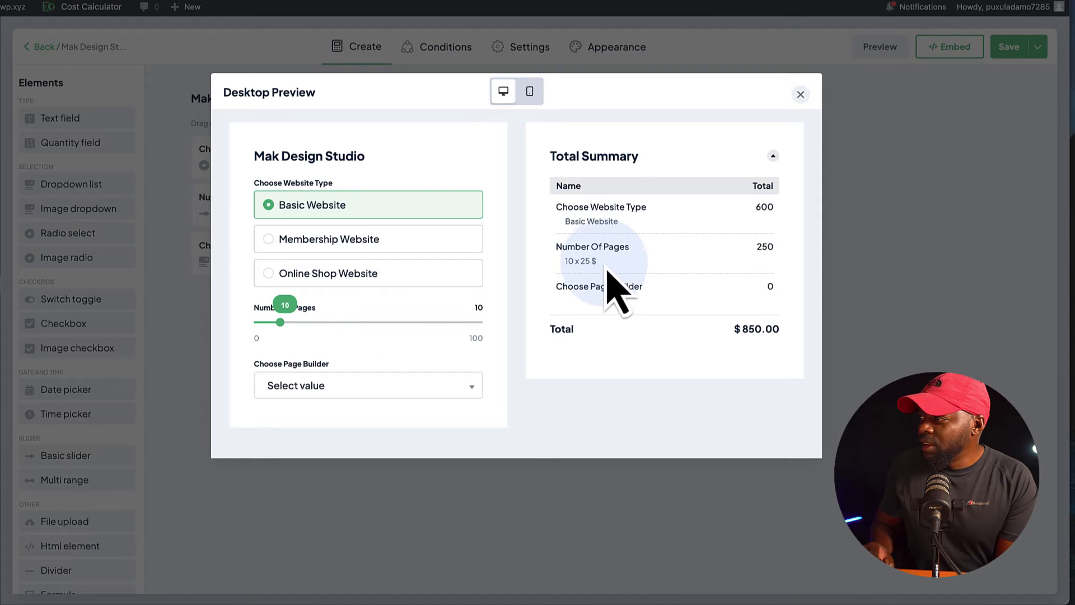
click(381, 389)
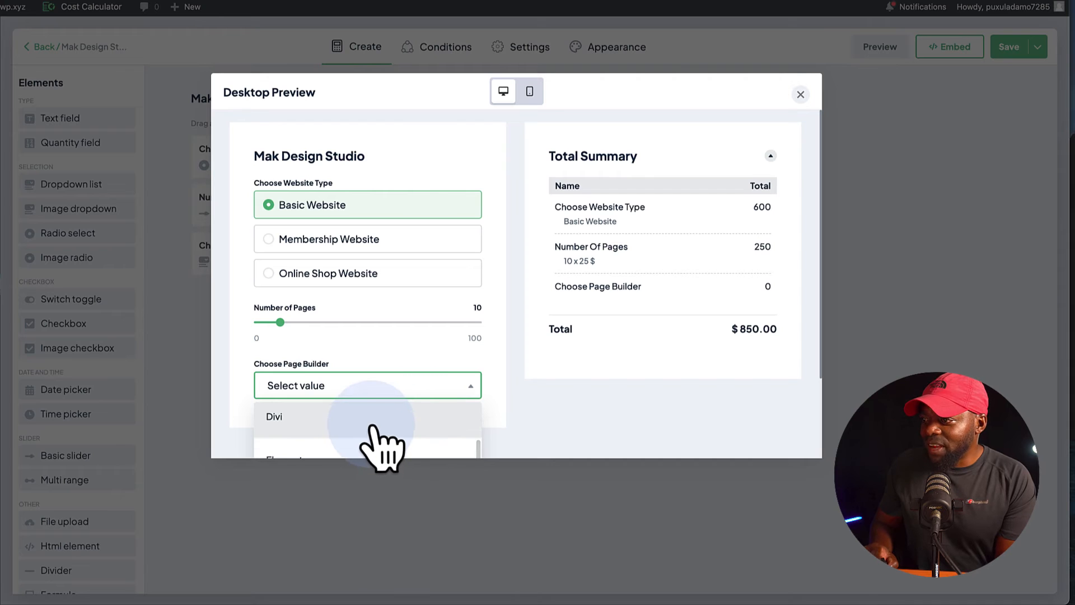
scroll(417, 445, down, 1)
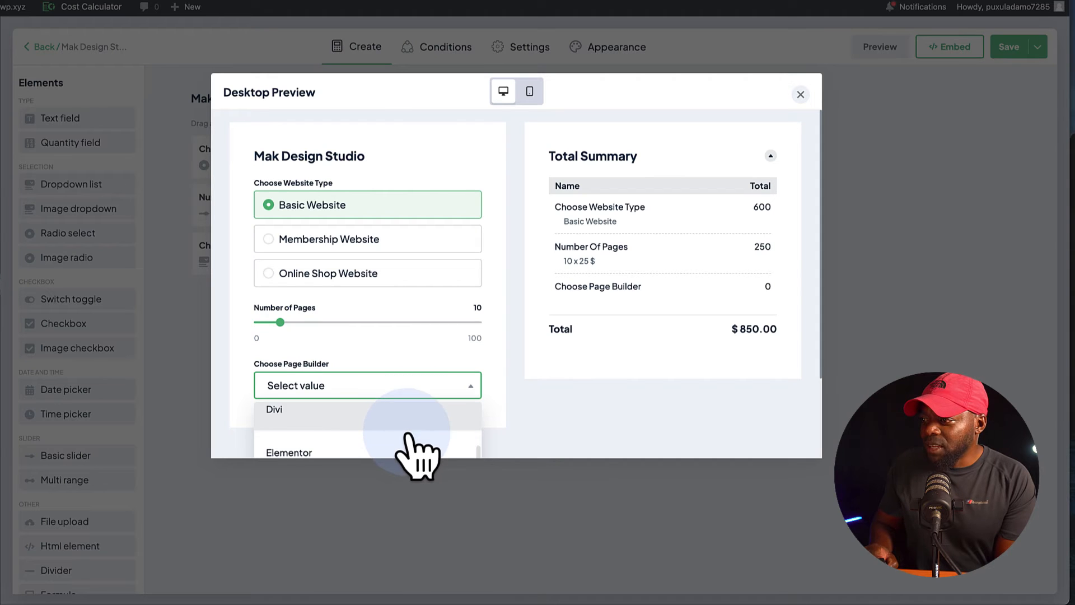
click(381, 426)
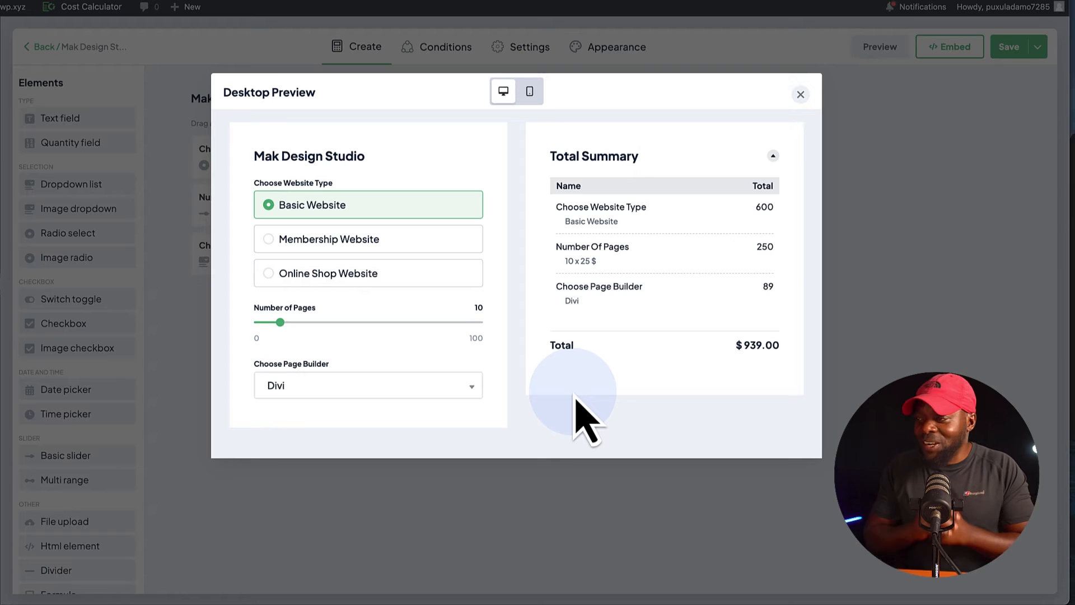
Close the preview and add a Switch toggle named Extras with a first option Maintenance valued at 99.
click(800, 94)
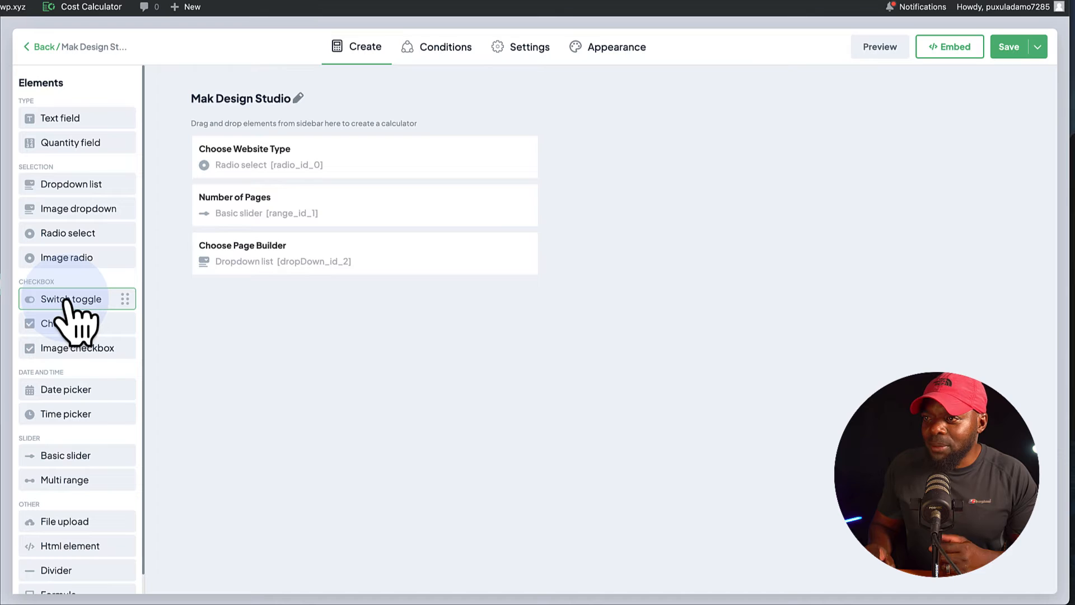
drag(66, 302, 220, 308)
drag(220, 307, 220, 307)
text(Extras)
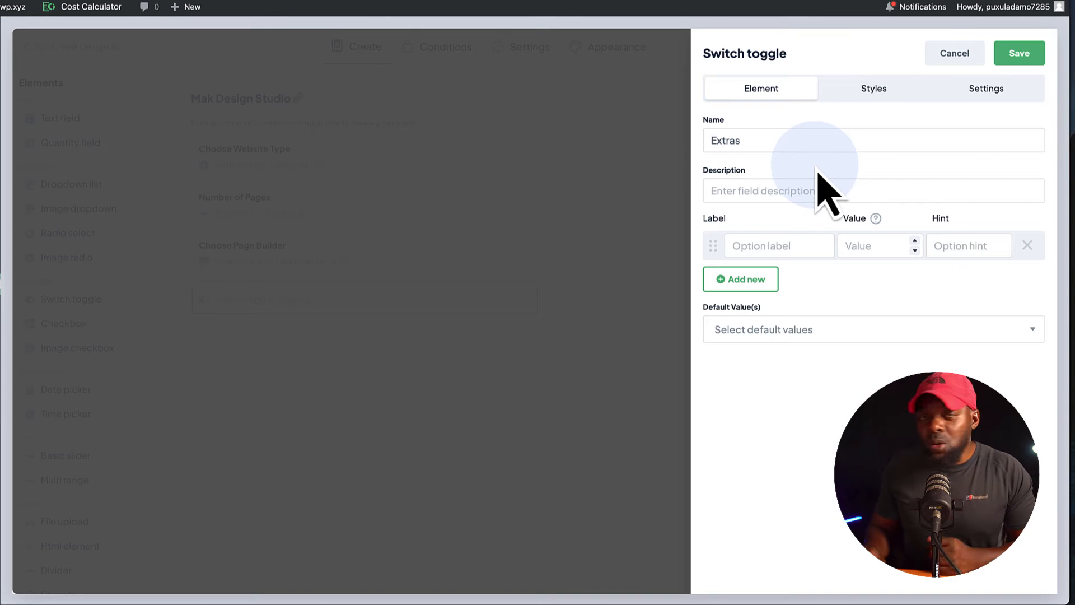
click(772, 245)
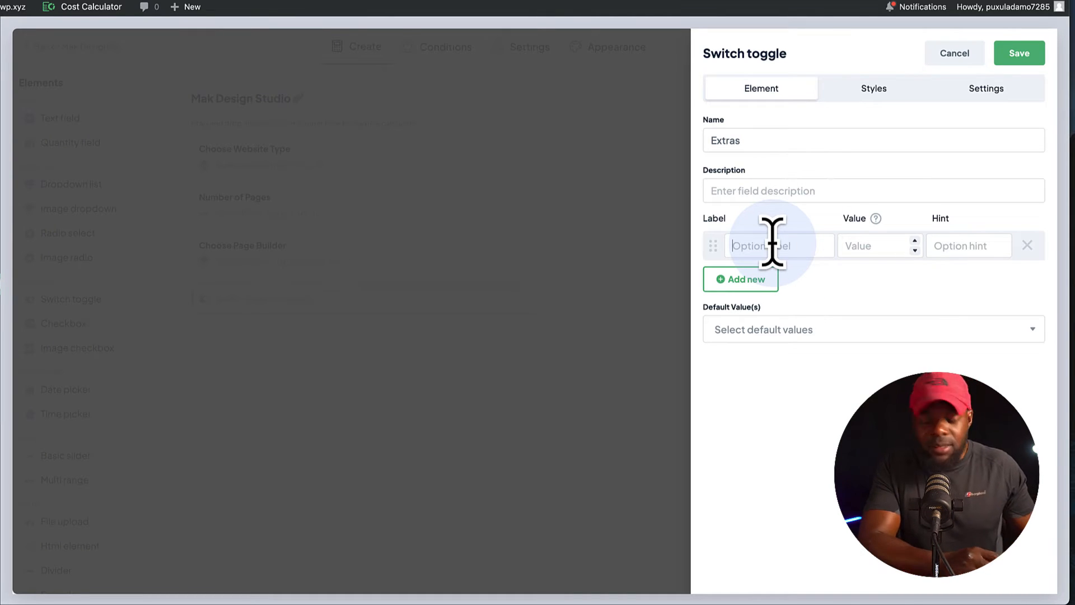
text(Maintenance)
click(876, 246)
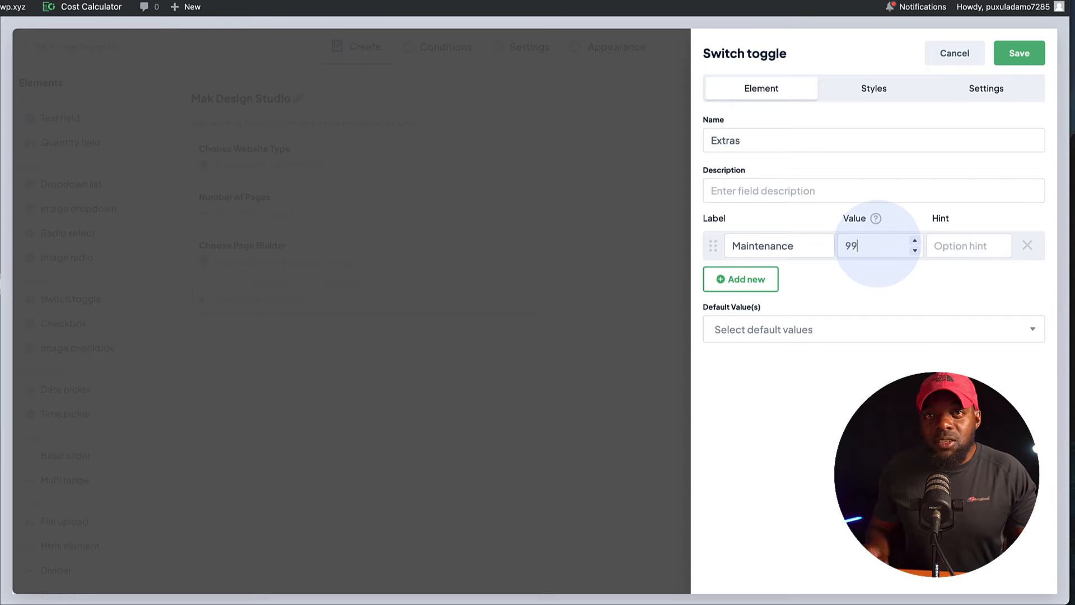
Add a Web Hosting option valued at 49, give Maintenance the hint Monthly Cost, and save the Extras toggle.
click(754, 279)
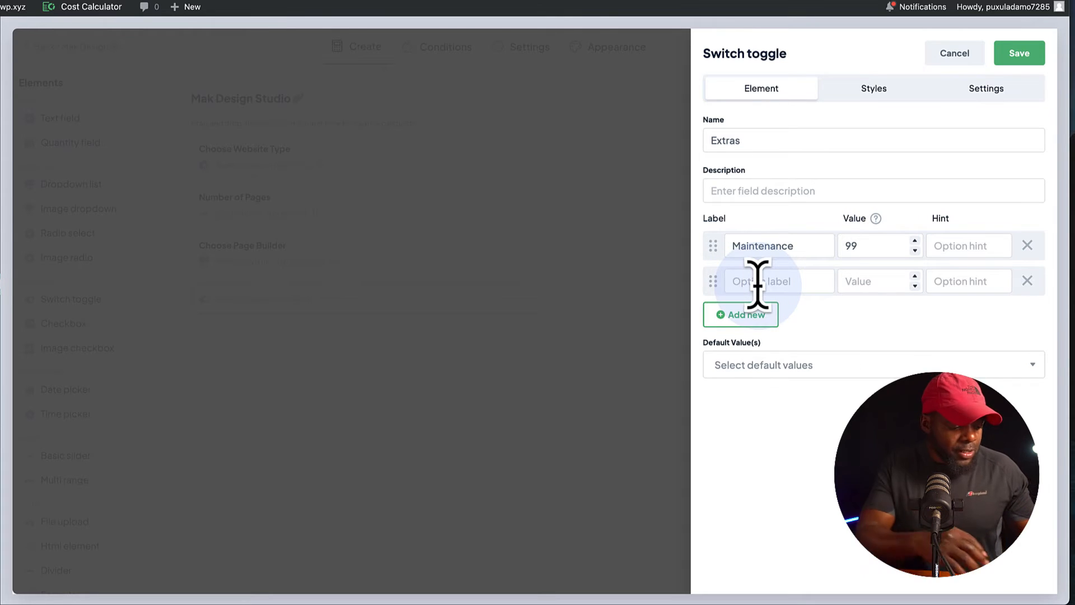
text(Web Hosting)
key(Tab)
text(49)
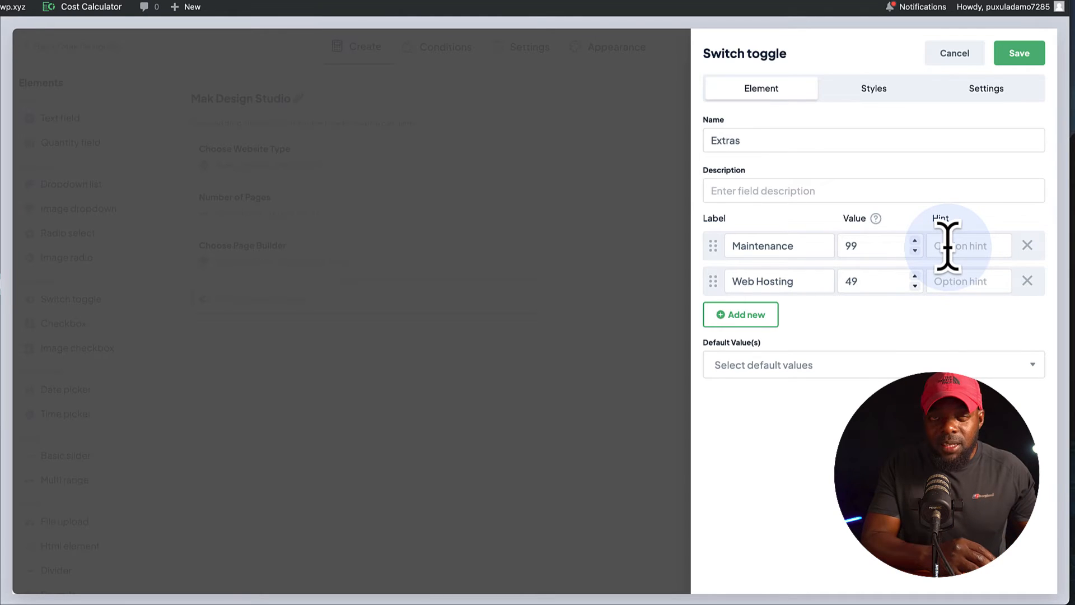
text(Monthly Cost)
click(1023, 54)
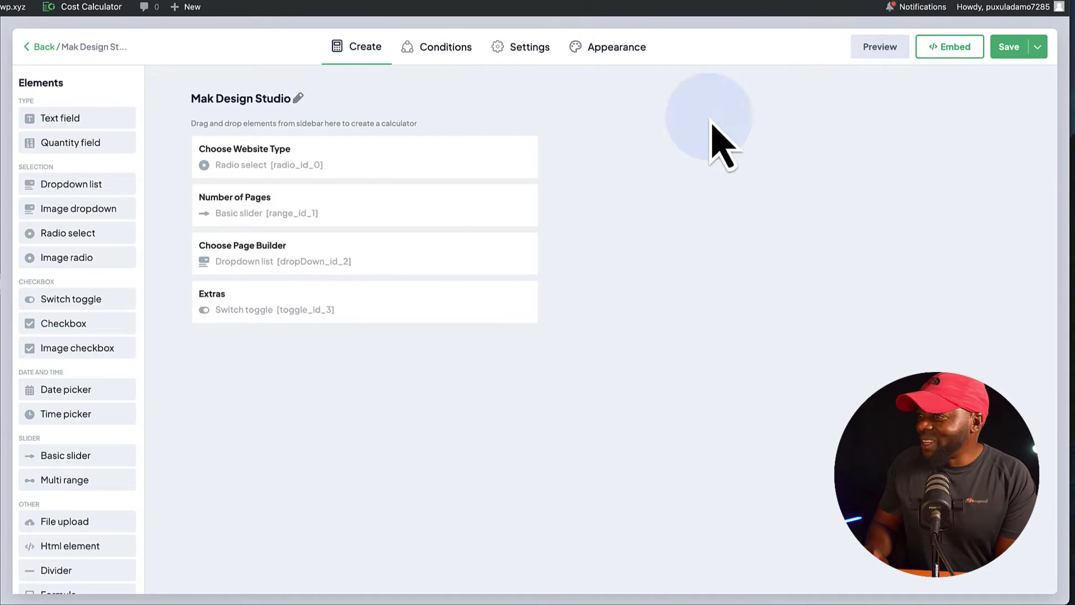
Preview the calculator and test it with Basic Website, 40 pages, Bricks Builder and the Maintenance extra.
click(884, 48)
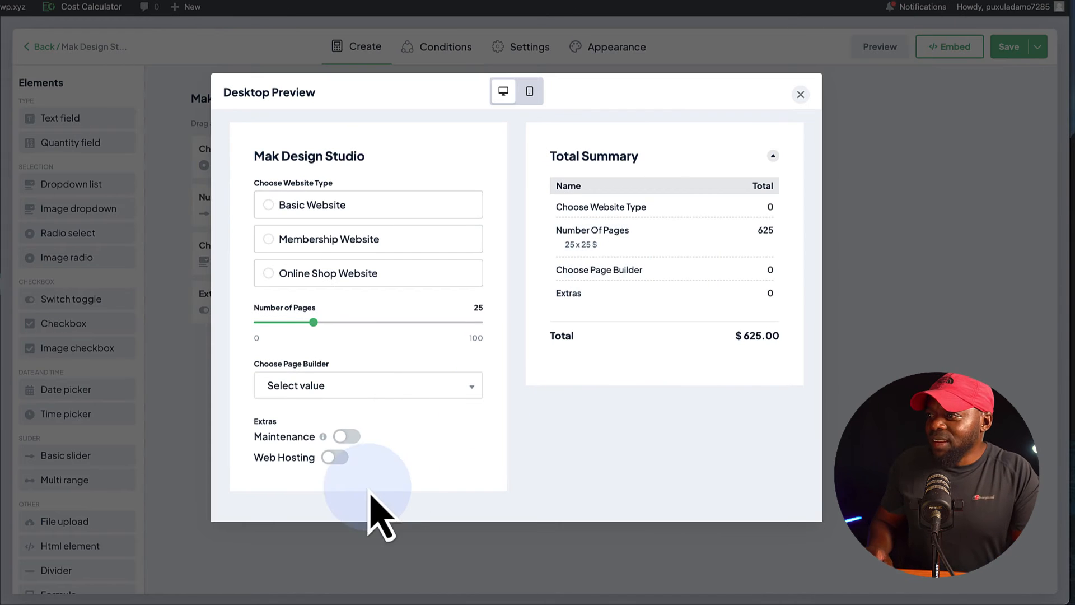
mouse_move(323, 439)
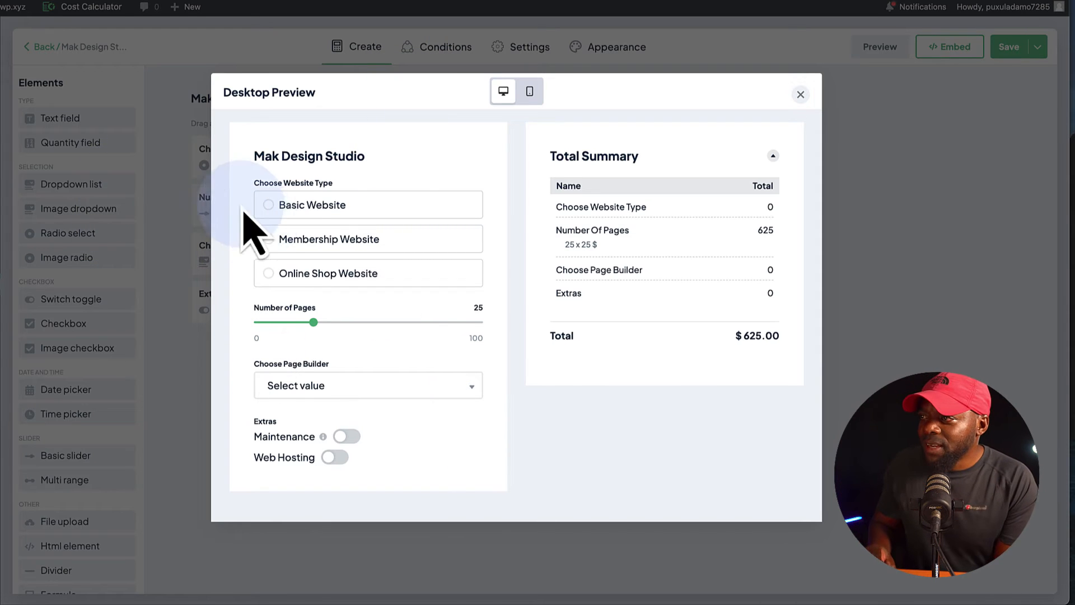
click(270, 208)
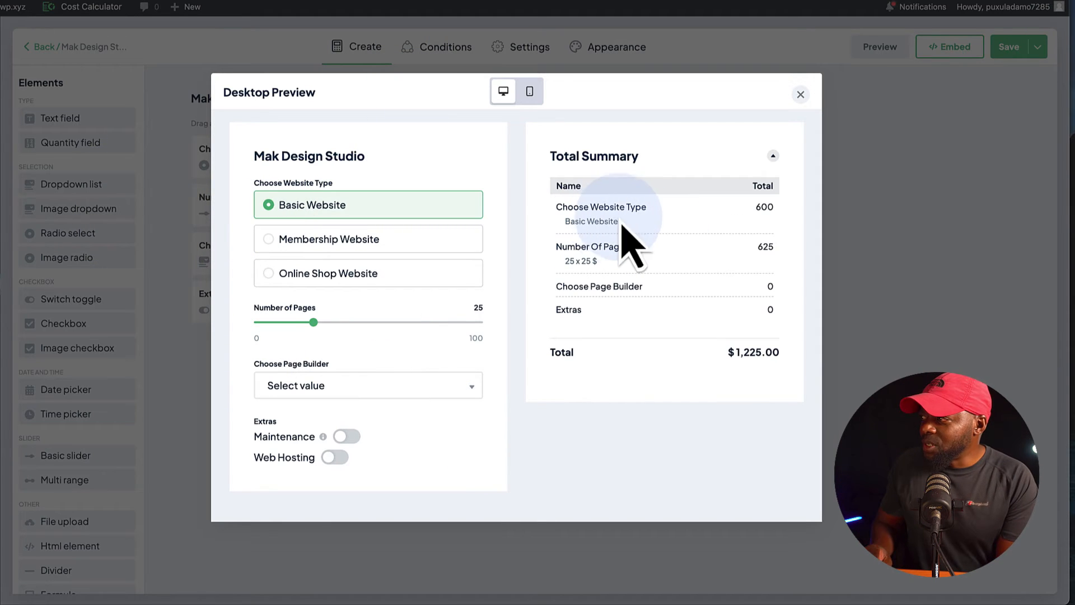
mouse_move(317, 324)
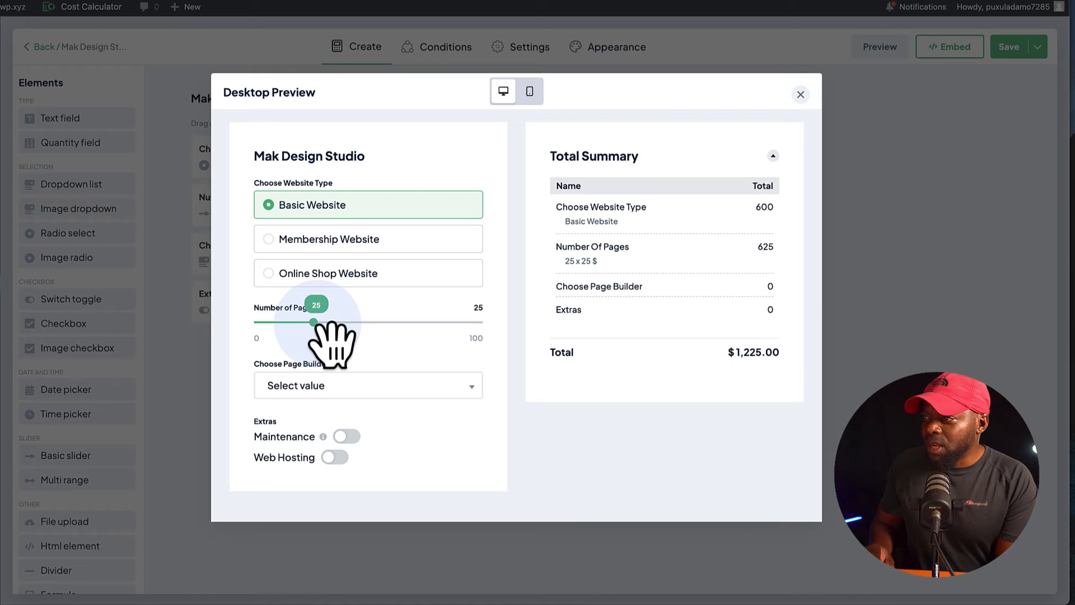
drag(317, 324, 346, 325)
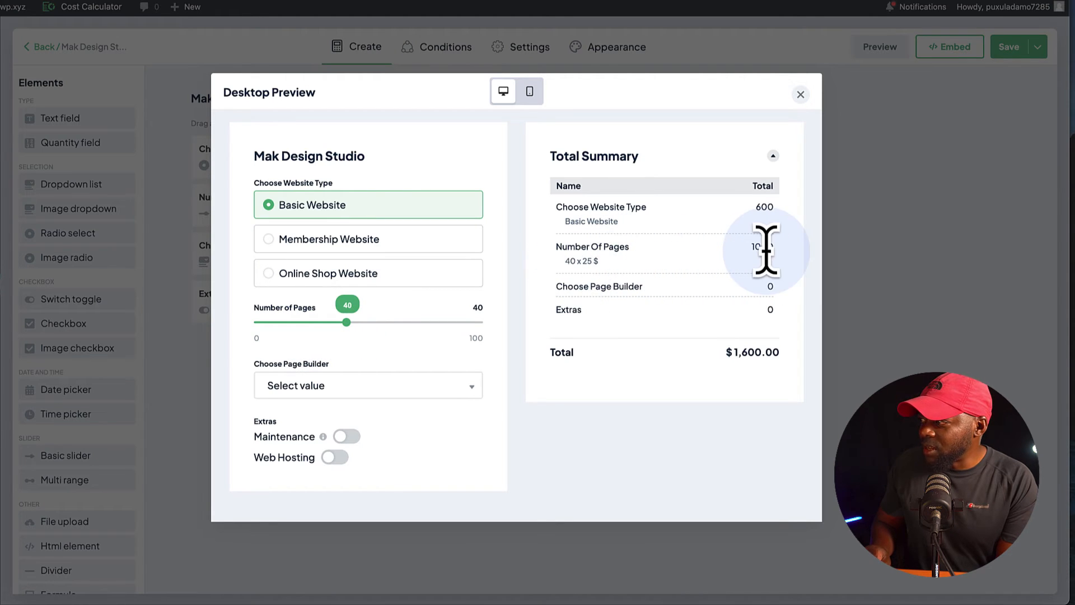
click(336, 385)
scroll(345, 506, down, 2)
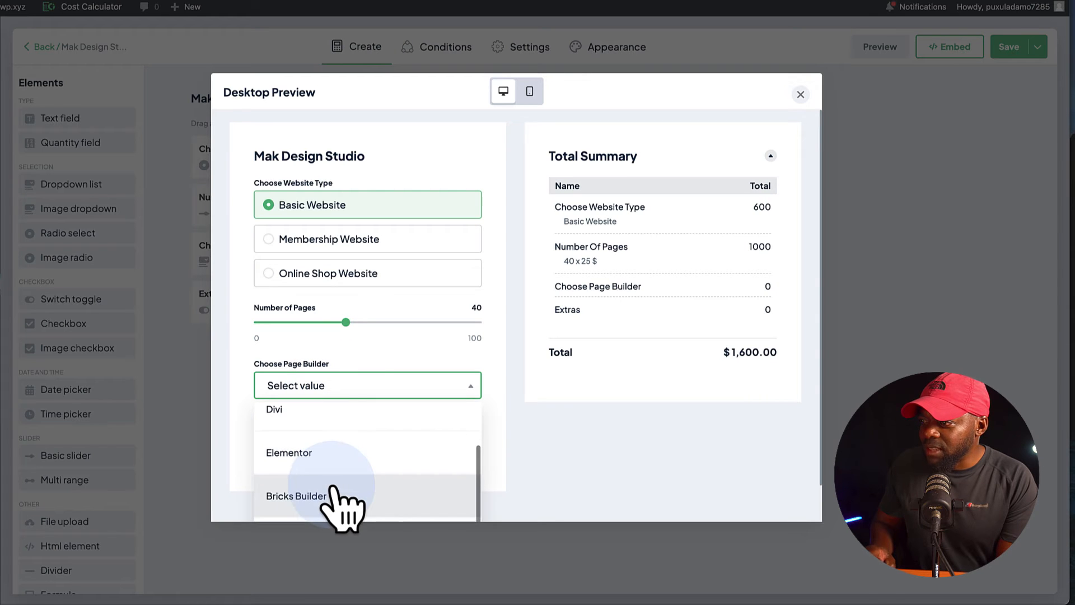
click(325, 498)
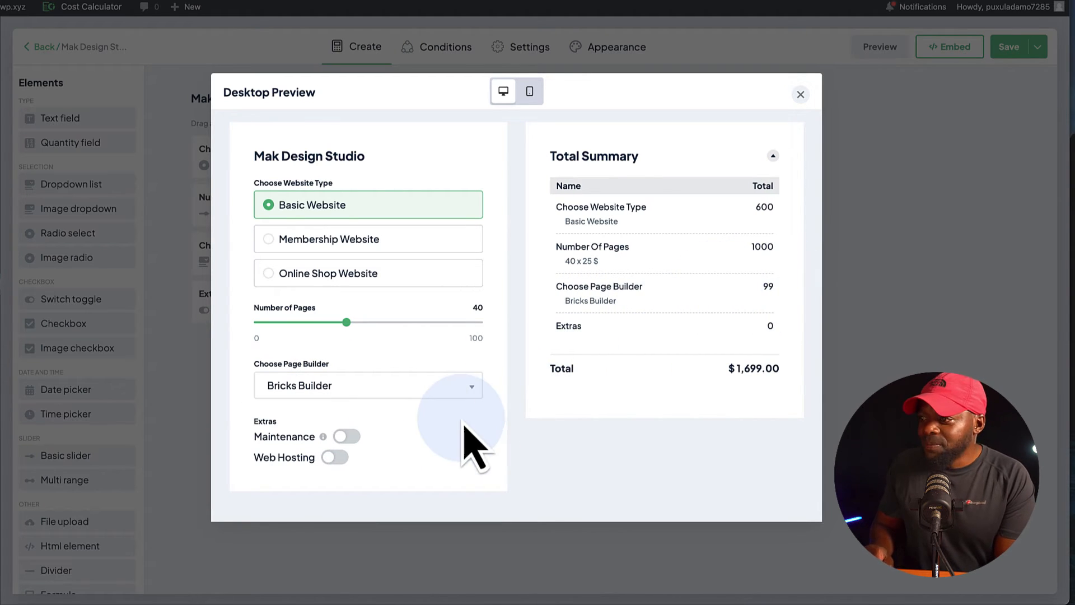
click(347, 436)
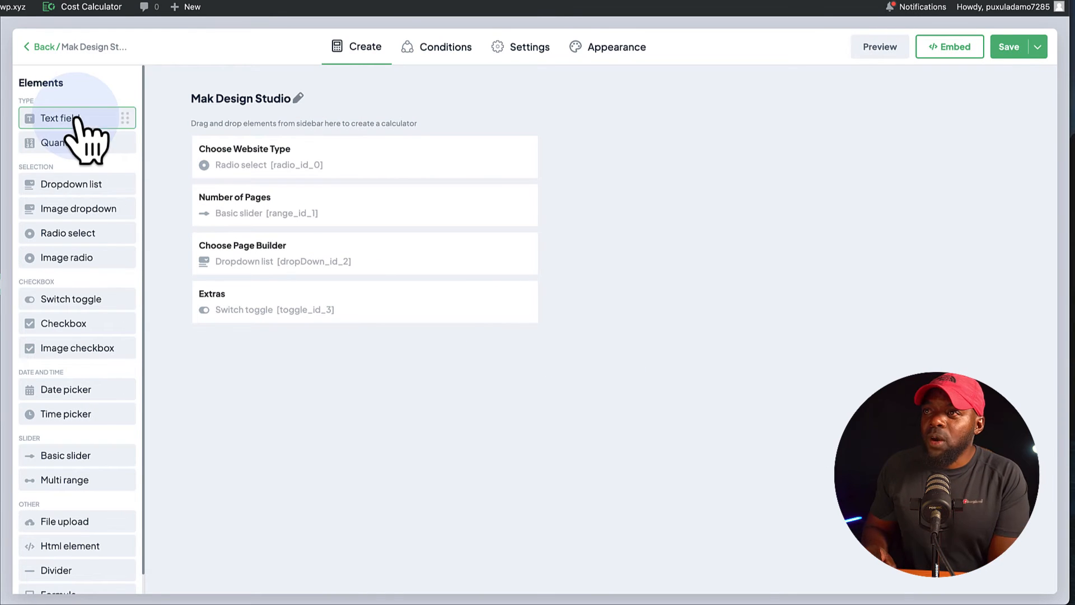
Add a Formula element titled total that multiplies Choose Website Type by Number of Pages (A * B), and save it.
scroll(103, 417, down, 1)
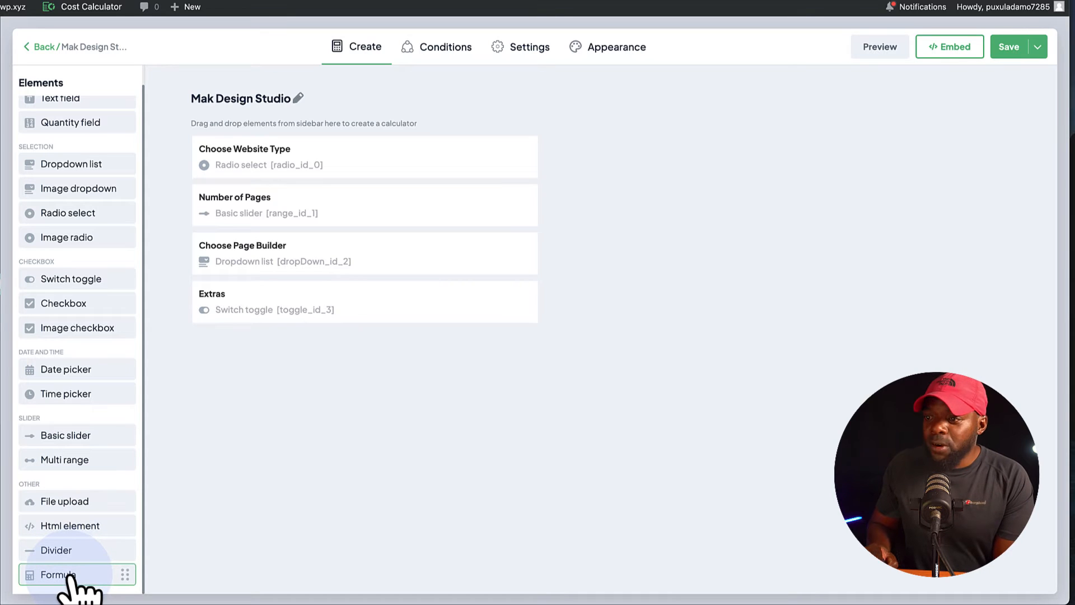
drag(70, 576, 276, 364)
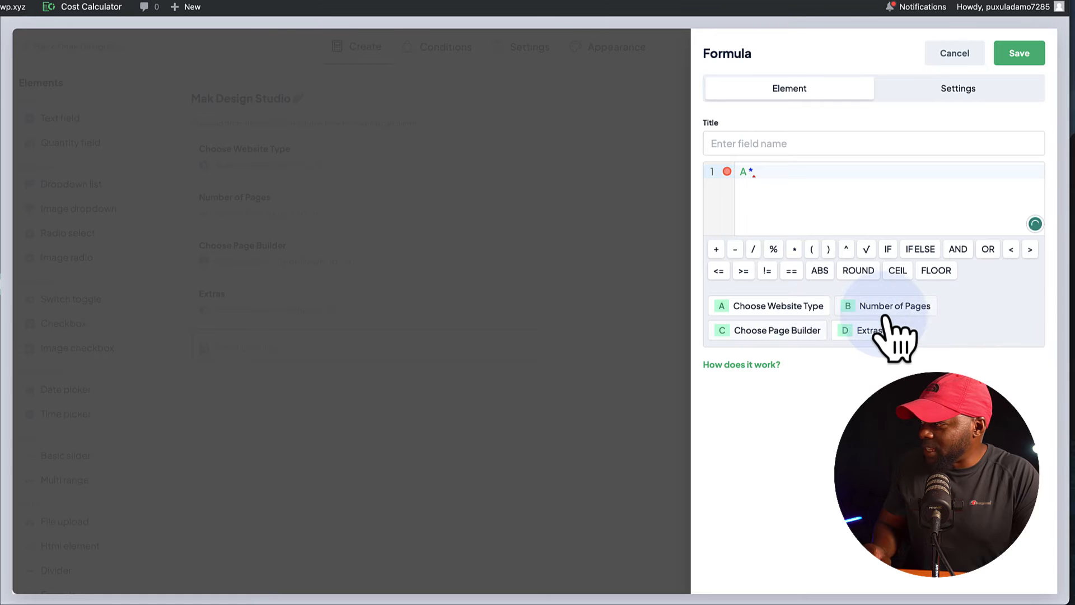
click(1017, 55)
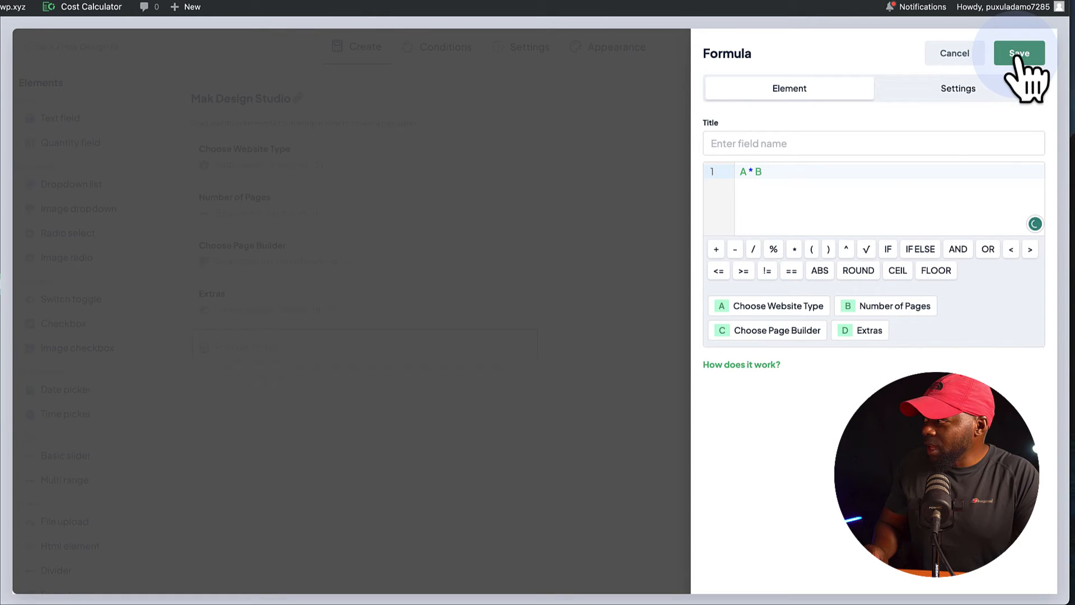
click(883, 142)
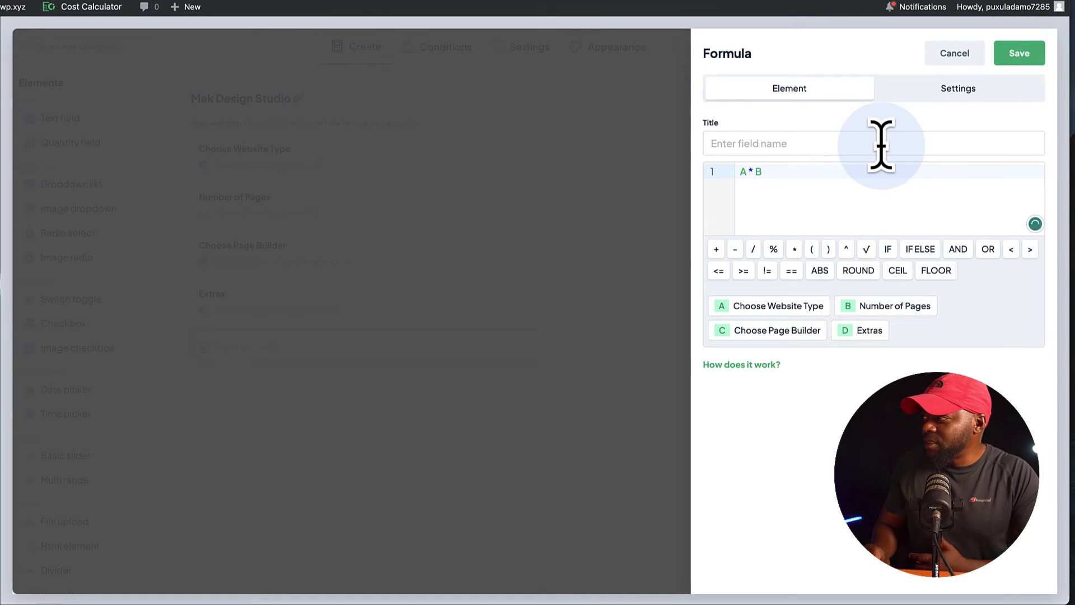
text(tota)
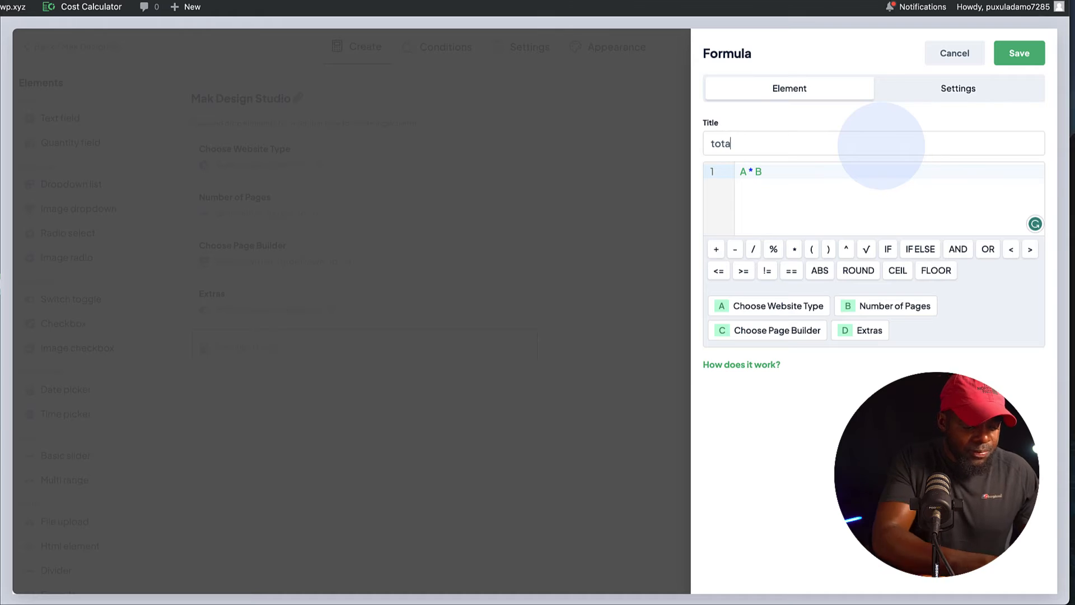
text(l)
click(1023, 55)
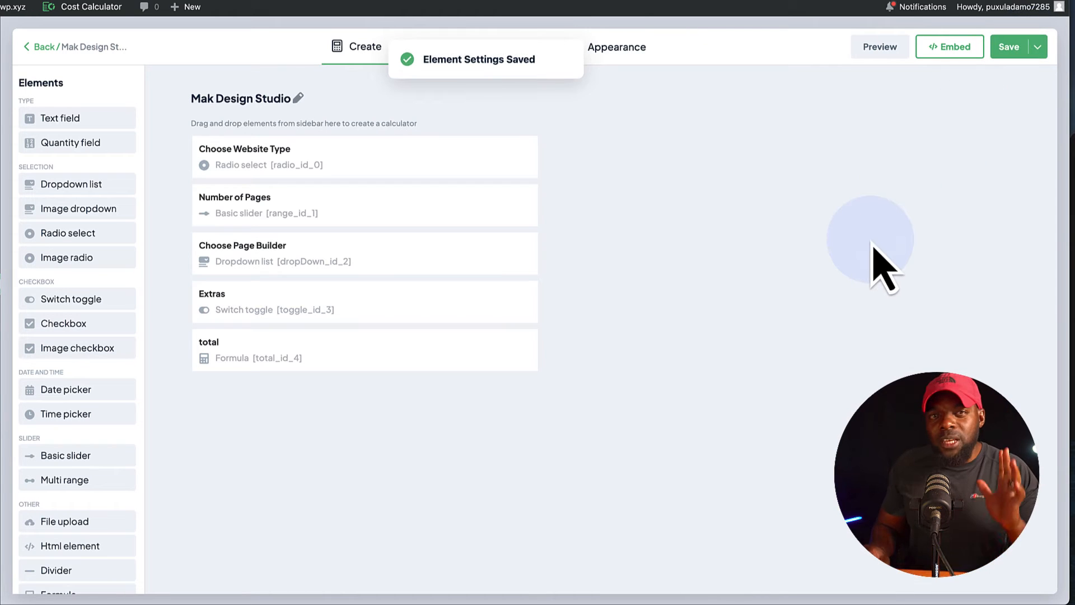
Preview the calculator and check the formula's total with Maintenance switched on and Basic Website selected.
click(885, 51)
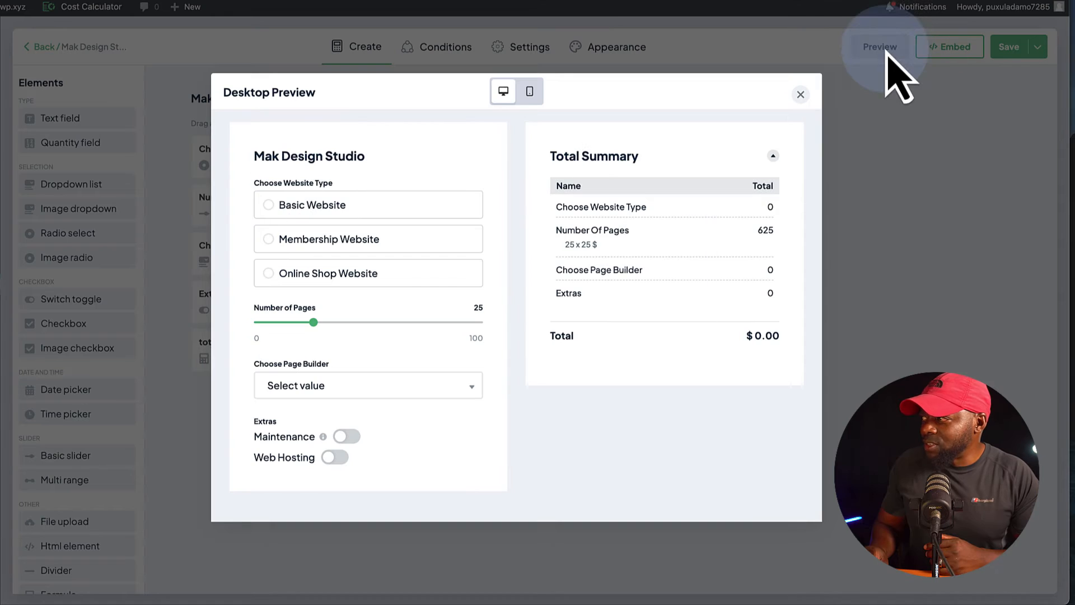
click(353, 436)
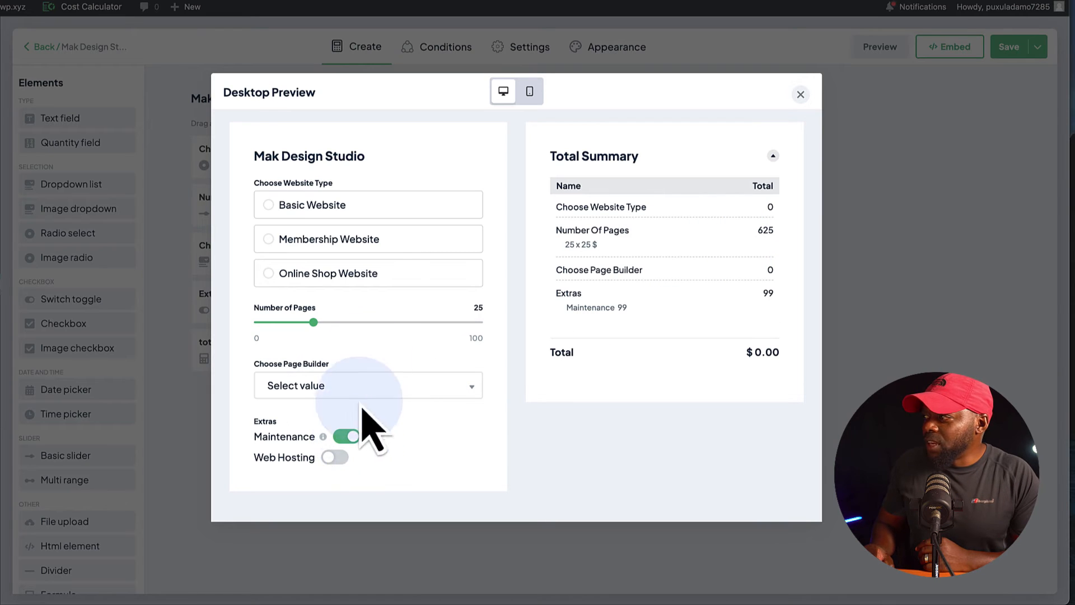
click(272, 206)
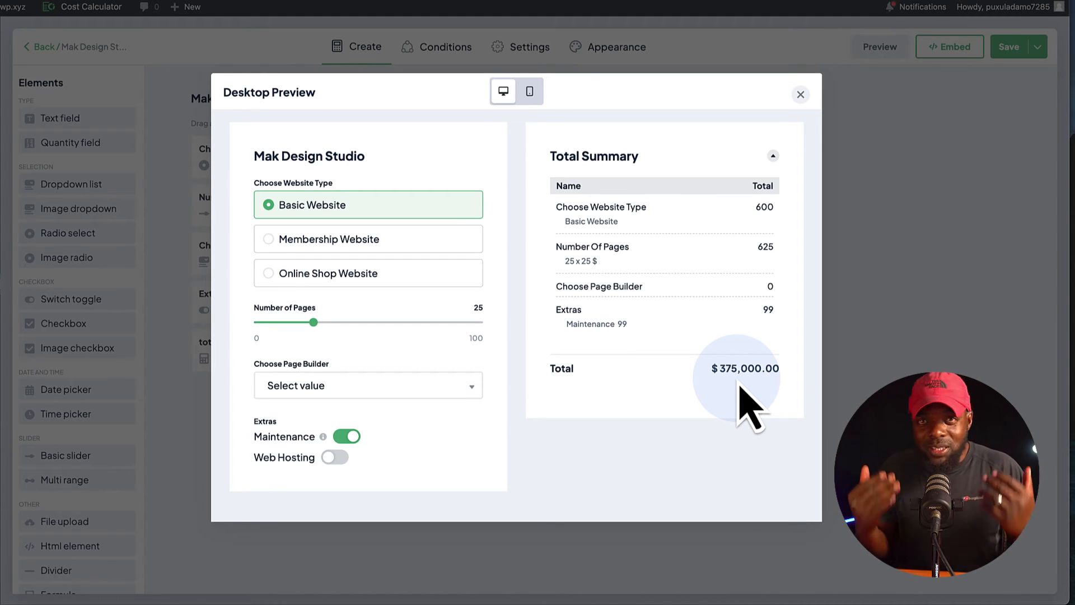
click(800, 94)
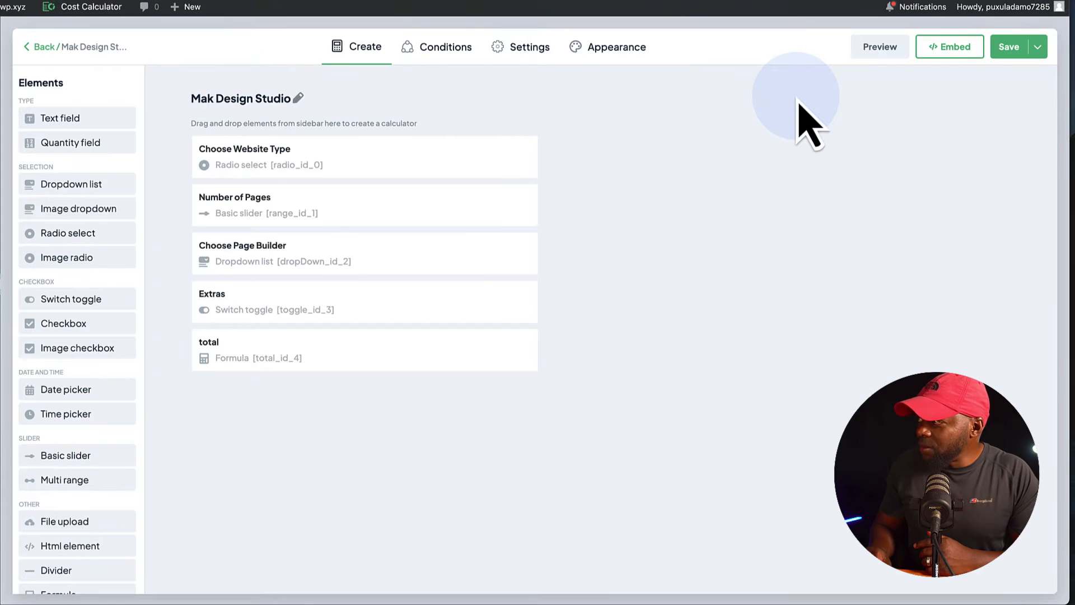
Delete the total formula field from the calculator and confirm the deletion.
mouse_move(482, 355)
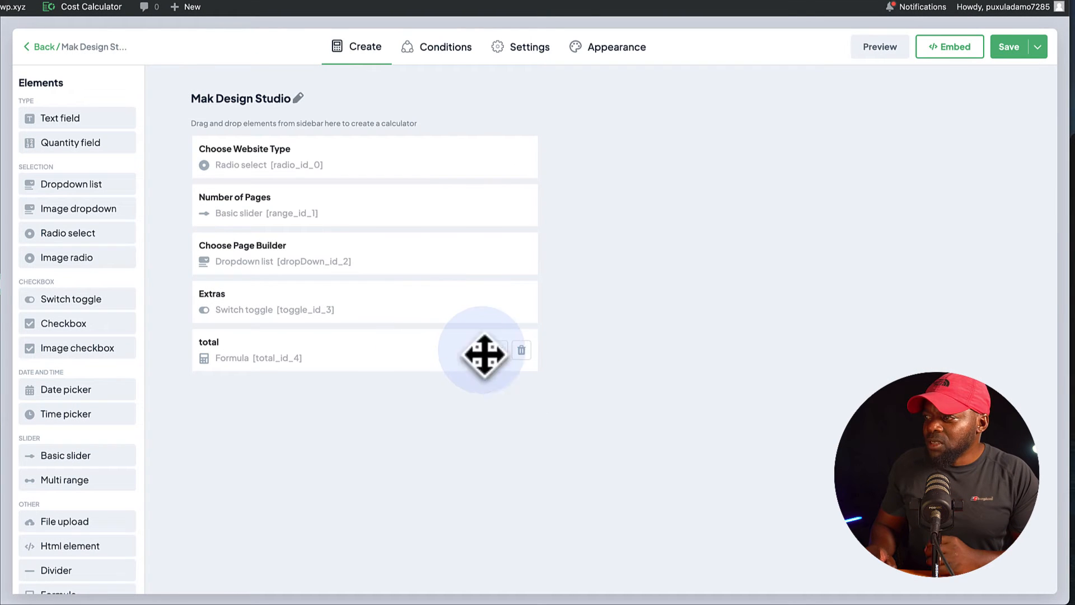
click(521, 351)
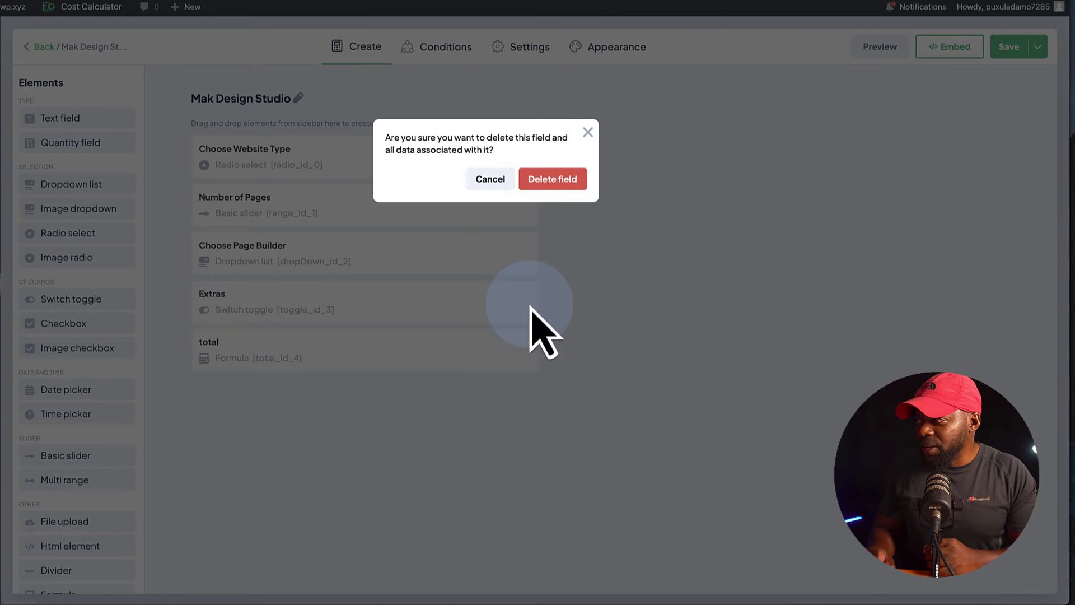
click(550, 179)
click(345, 305)
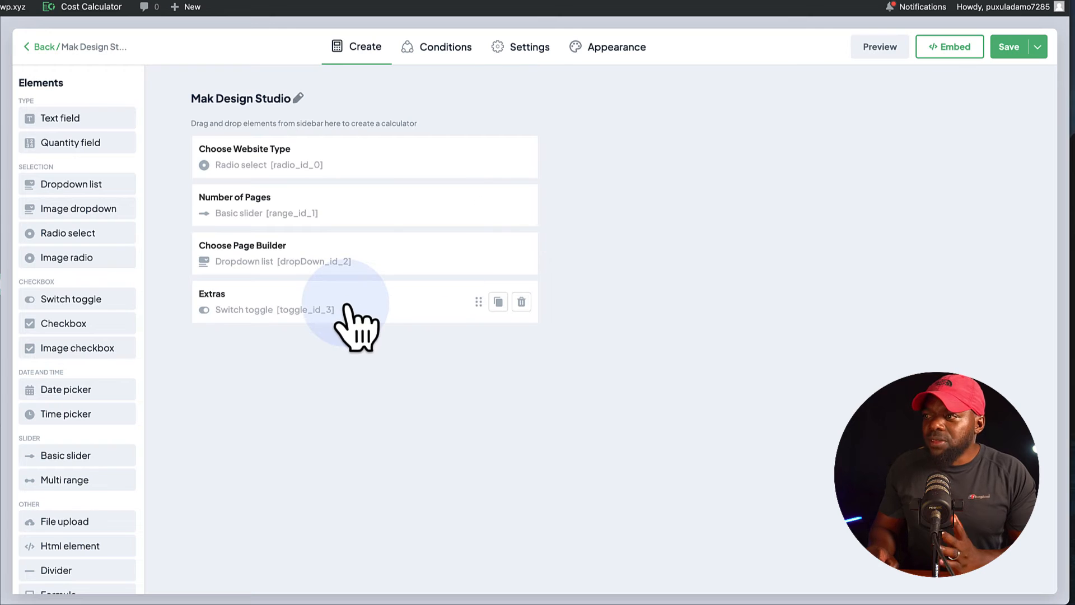
drag(346, 306, 371, 242)
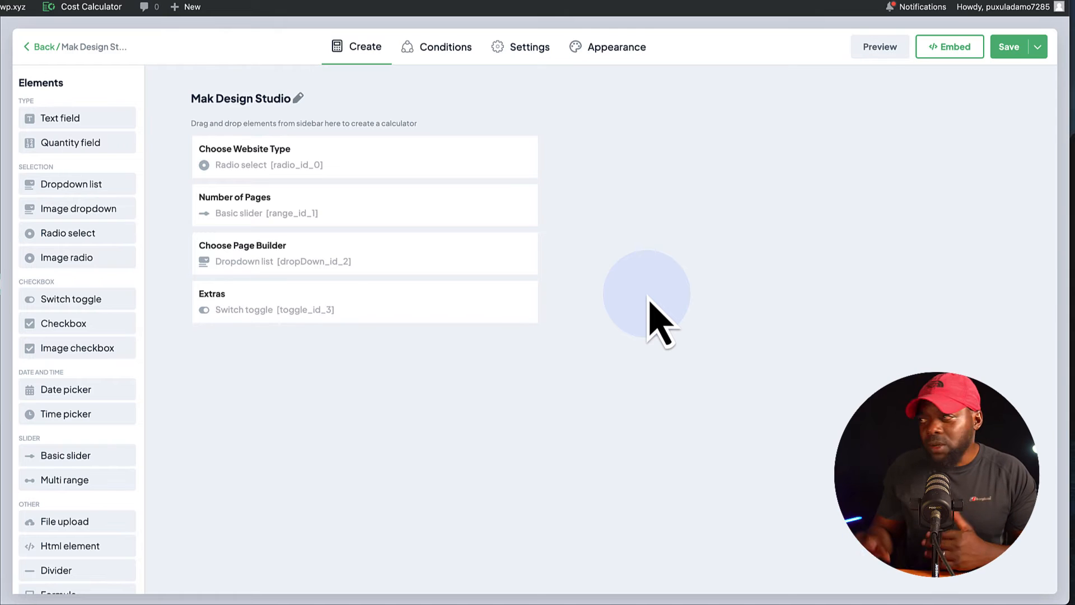
In the calculator's appearance options, set the desktop container background to light blue #92E5FD.
click(621, 47)
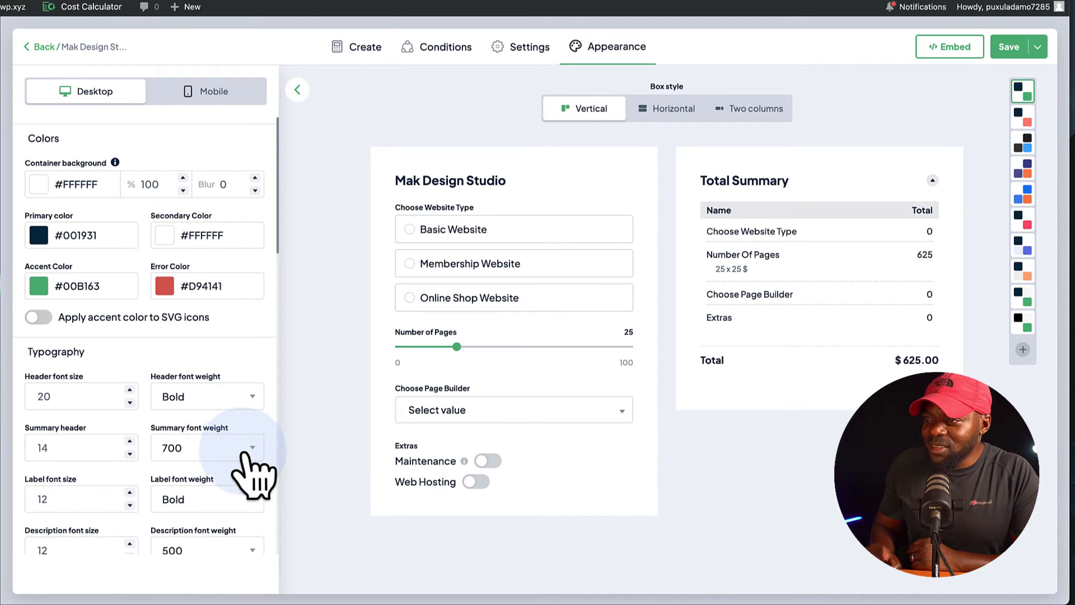
click(38, 185)
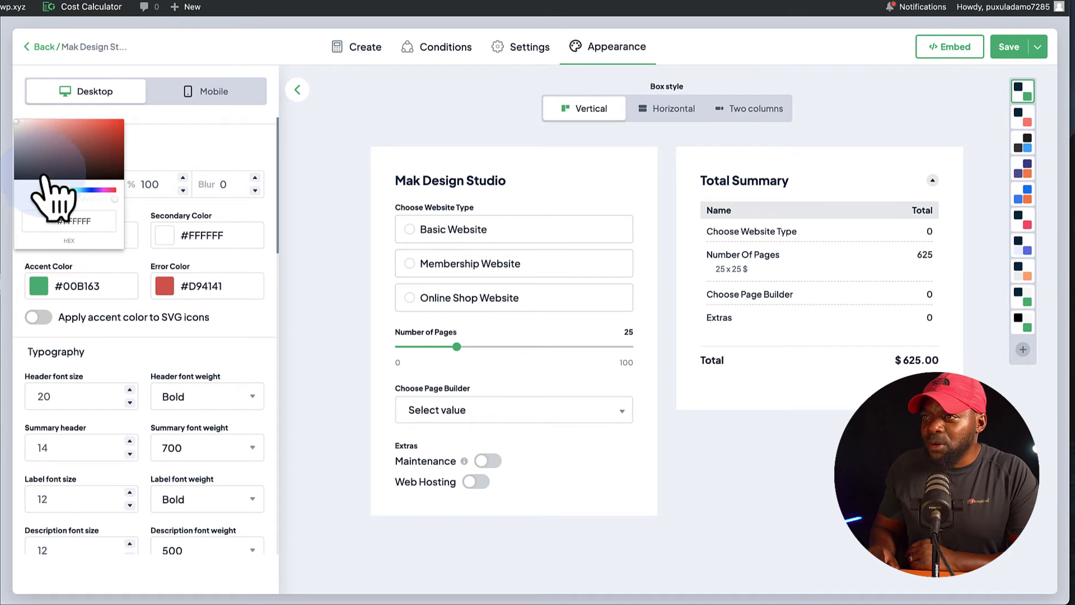
click(46, 139)
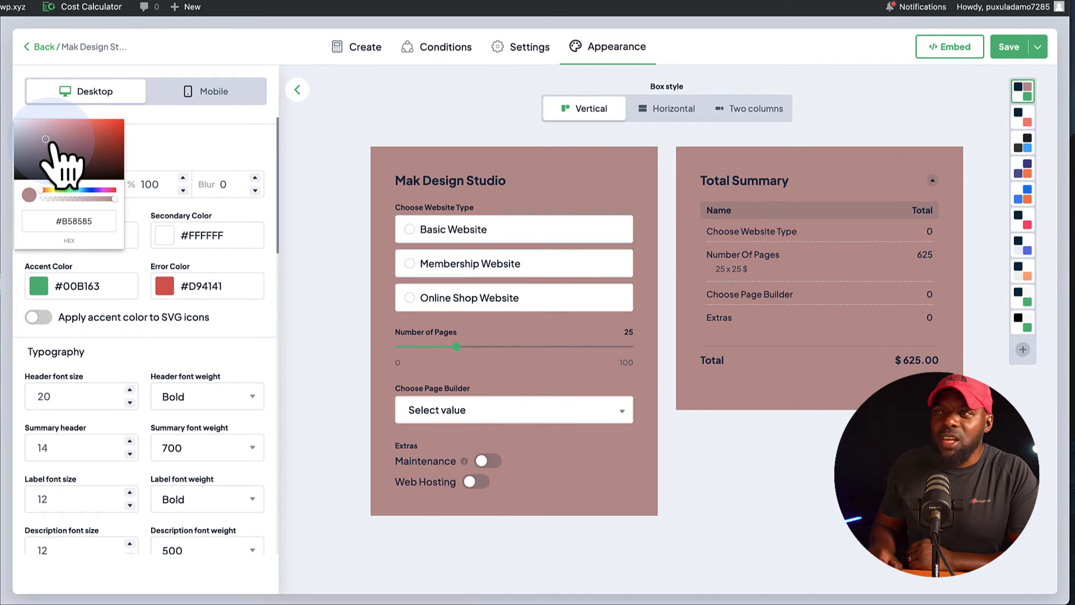
drag(56, 146, 67, 152)
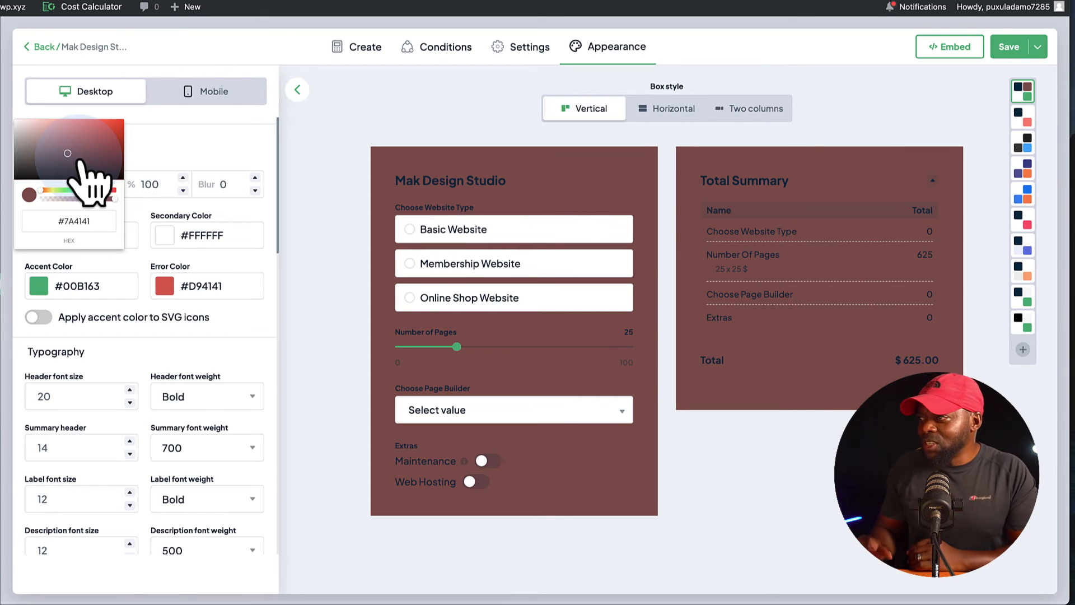
drag(76, 163, 32, 143)
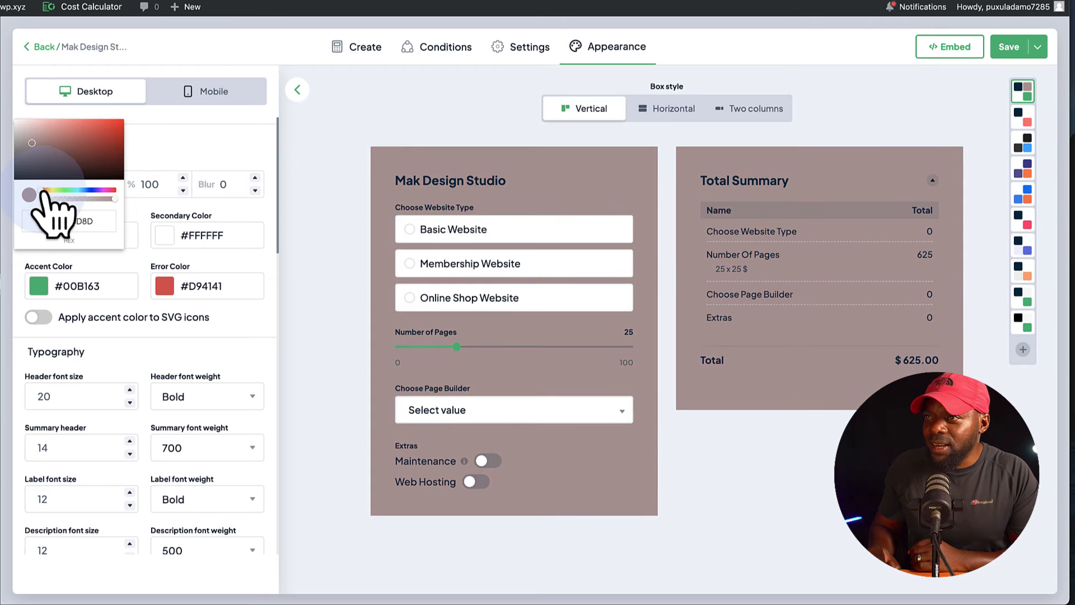
drag(46, 193, 92, 193)
drag(56, 137, 71, 120)
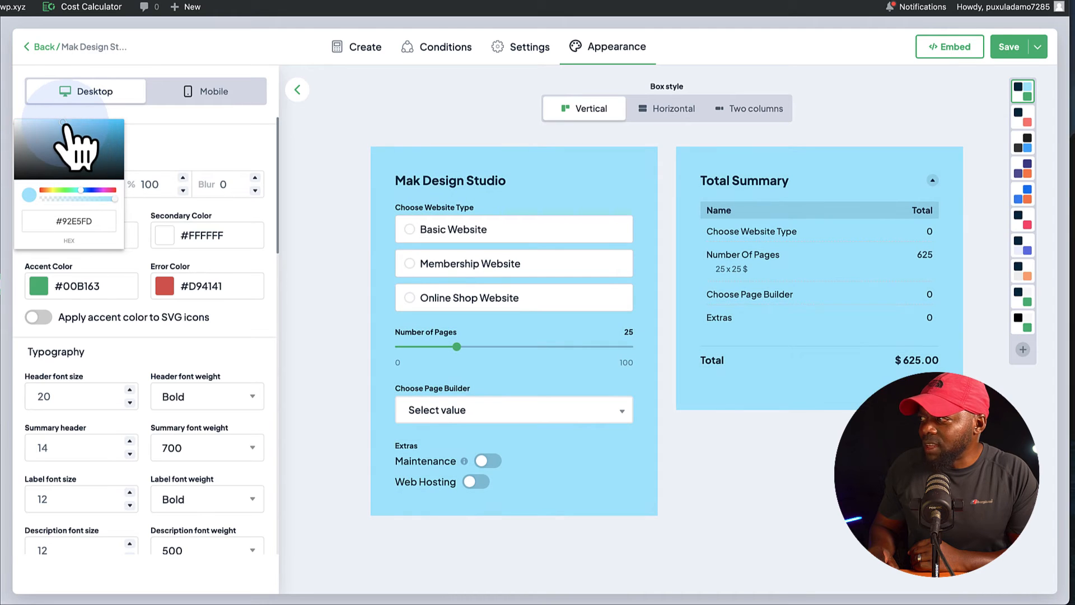
Change the calculator's primary color to dark grey #2D2F31.
click(196, 159)
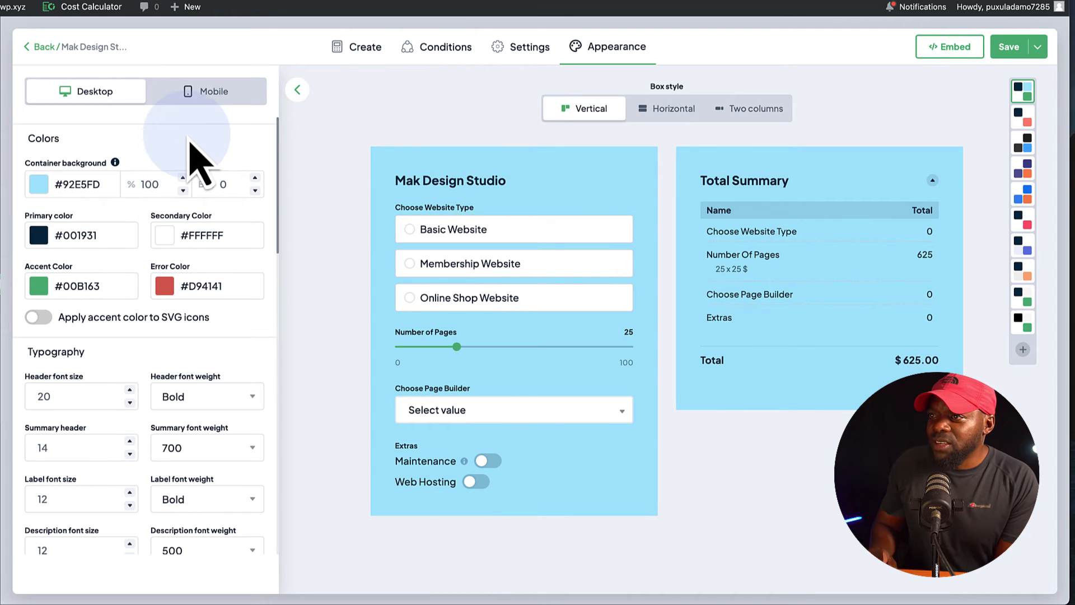
click(41, 235)
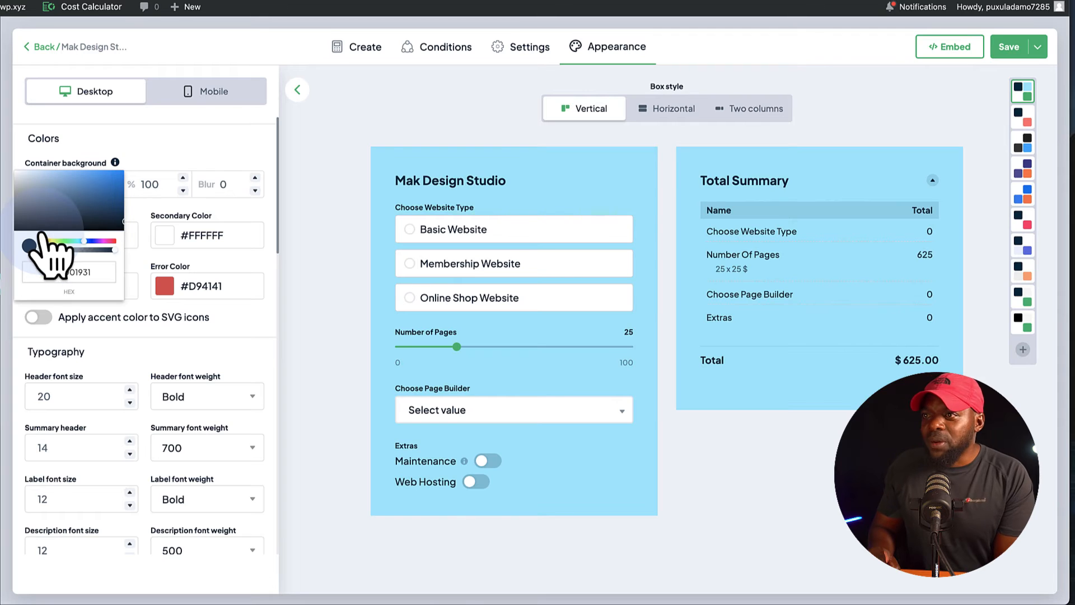
drag(48, 198, 25, 231)
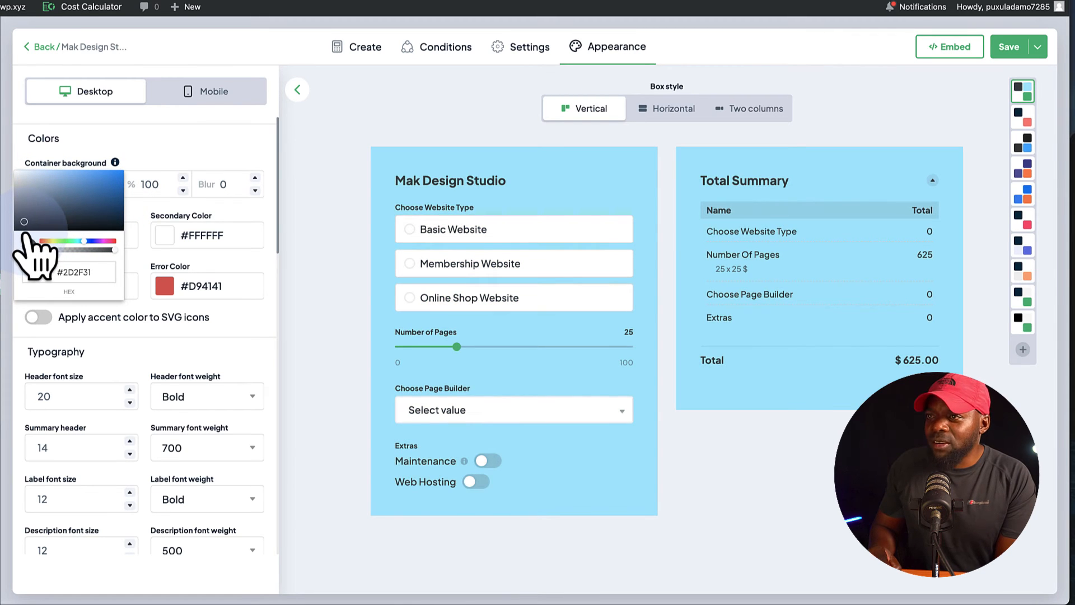
click(252, 252)
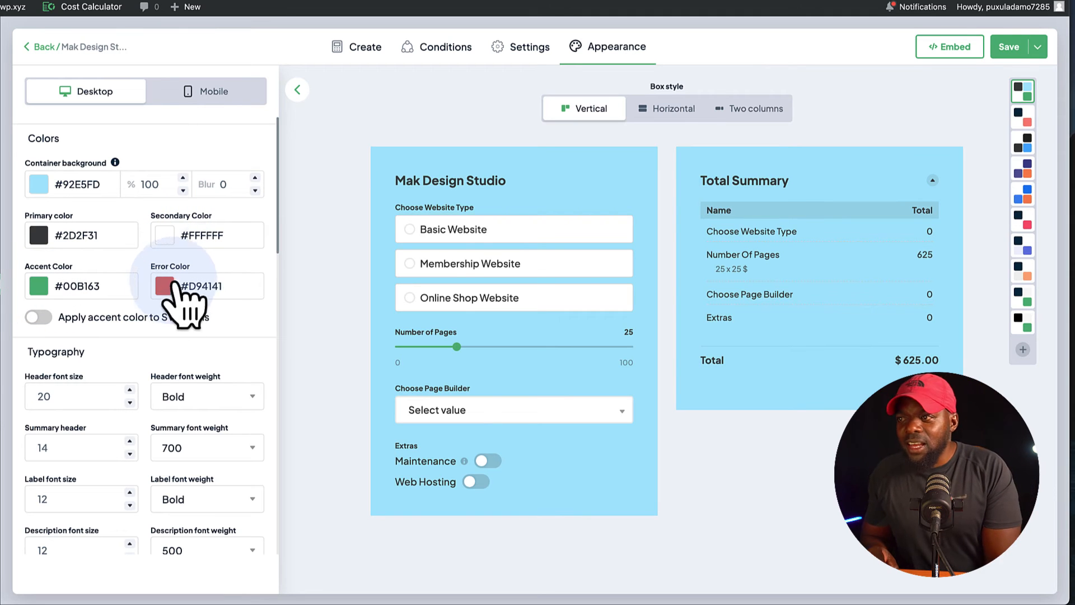
Try the Horizontal box style for the calculator, look over its summary block, and switch to Two columns.
scroll(233, 371, down, 4)
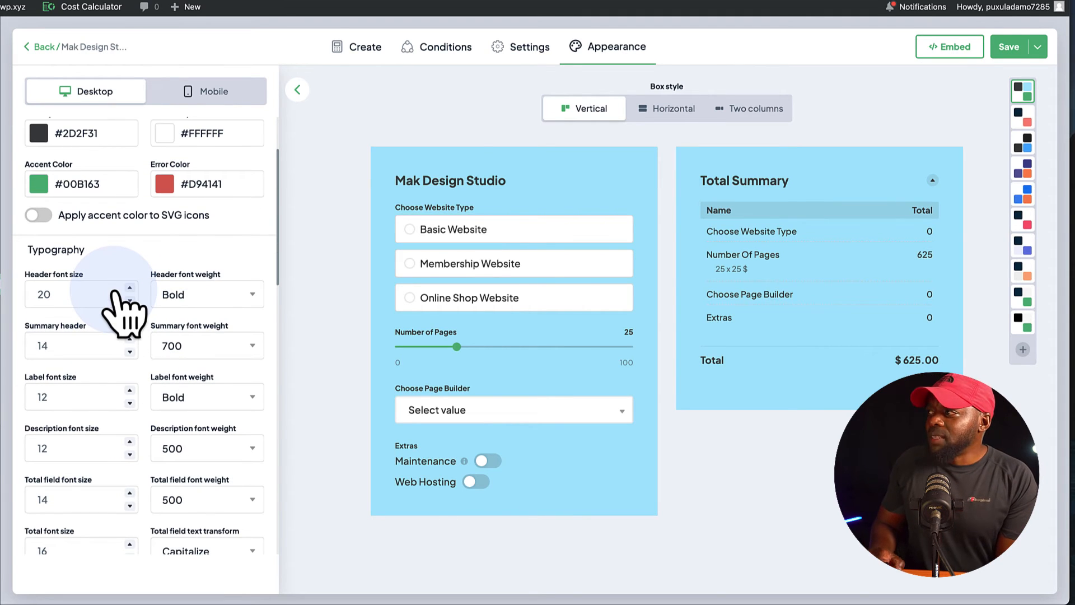
click(675, 111)
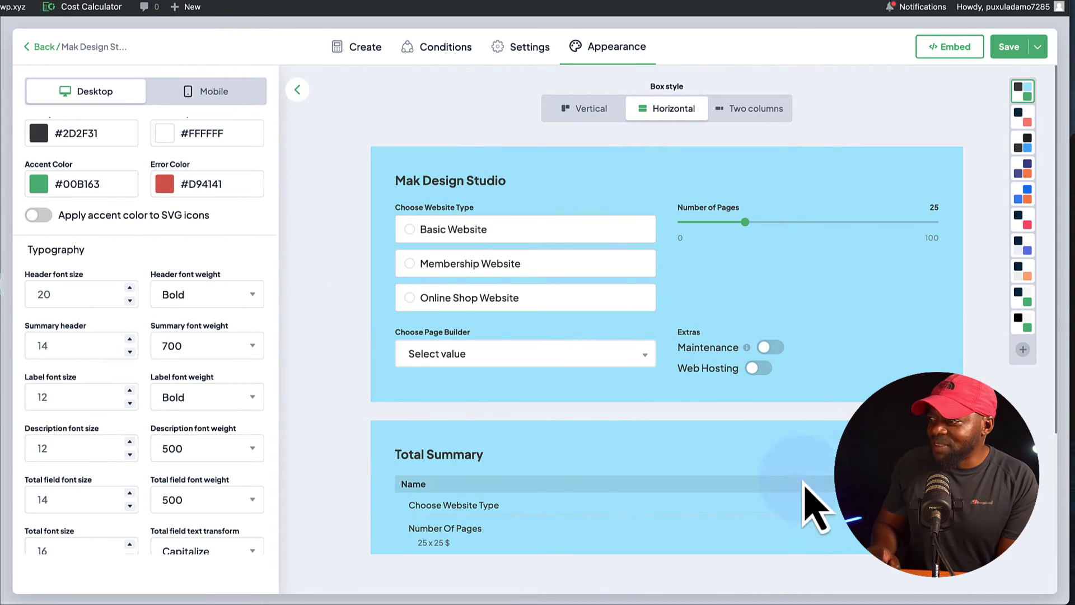
scroll(593, 434, down, 3)
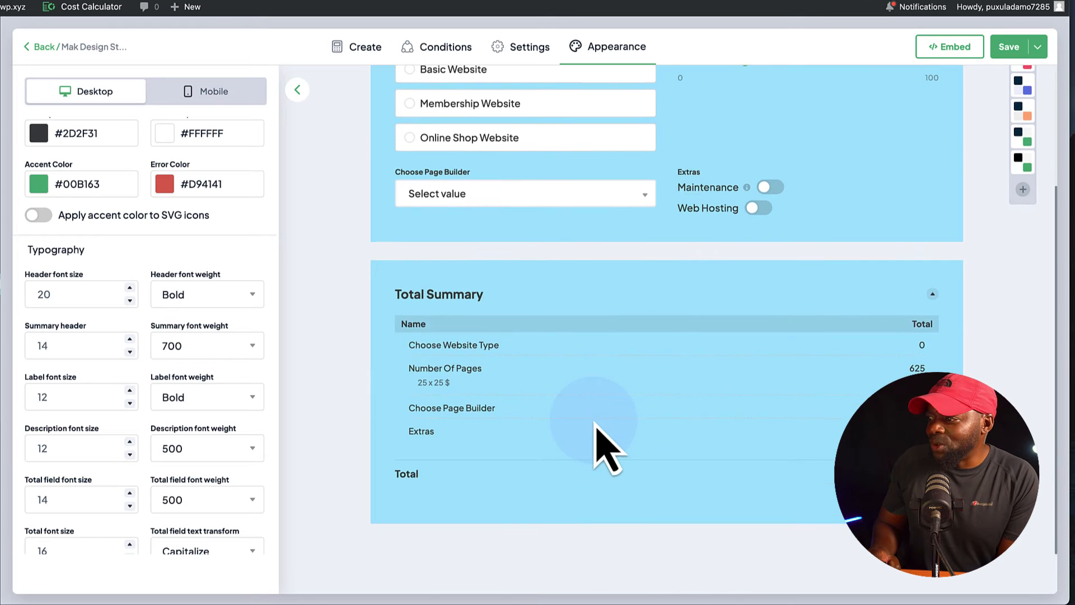
scroll(599, 440, up, 3)
click(756, 108)
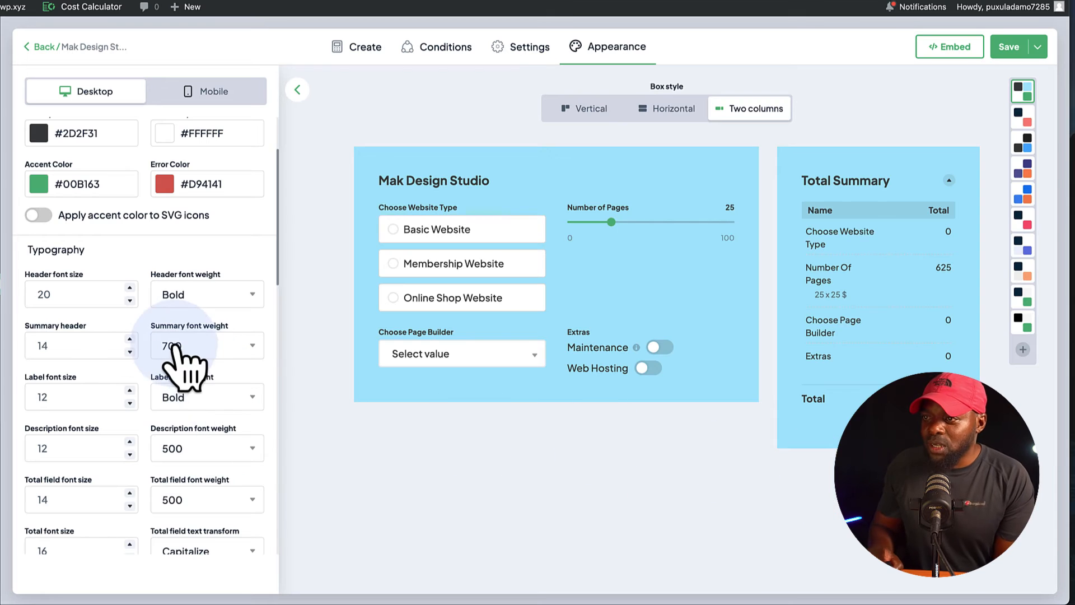
Set the container border radius to 20 and look through the shadow, size, spacing and preloader options.
scroll(174, 342, down, 1)
scroll(177, 353, down, 10)
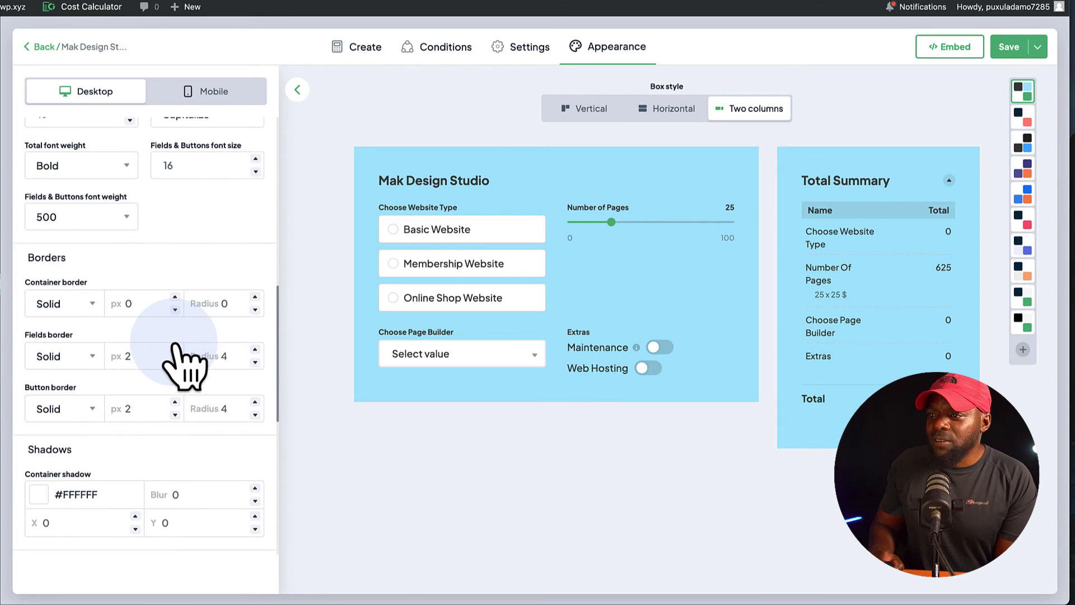
scroll(177, 356, down, 1)
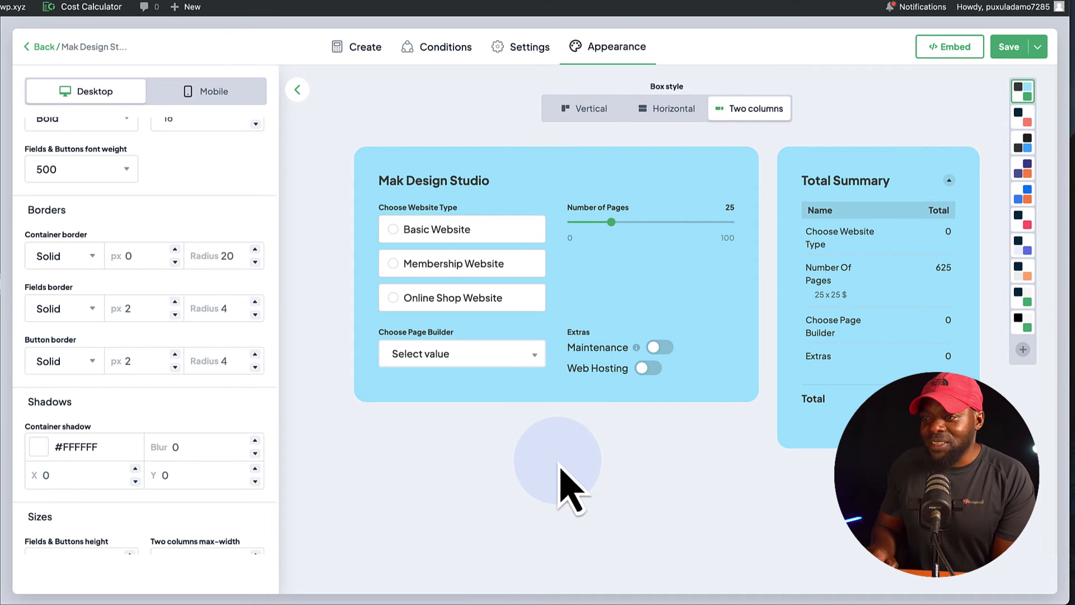
scroll(185, 459, down, 1)
scroll(180, 447, down, 5)
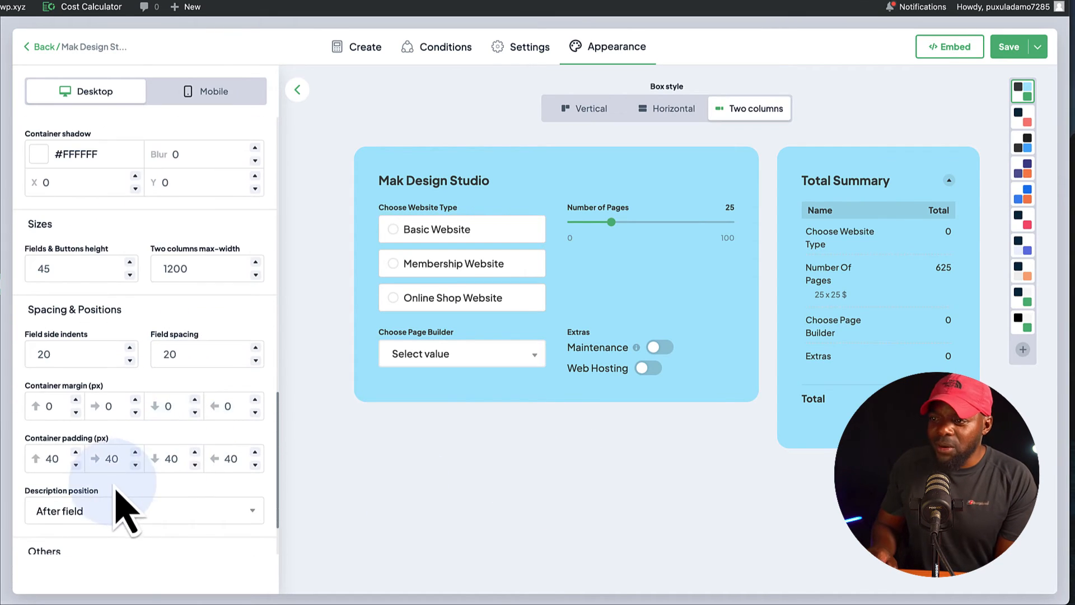
scroll(120, 506, down, 2)
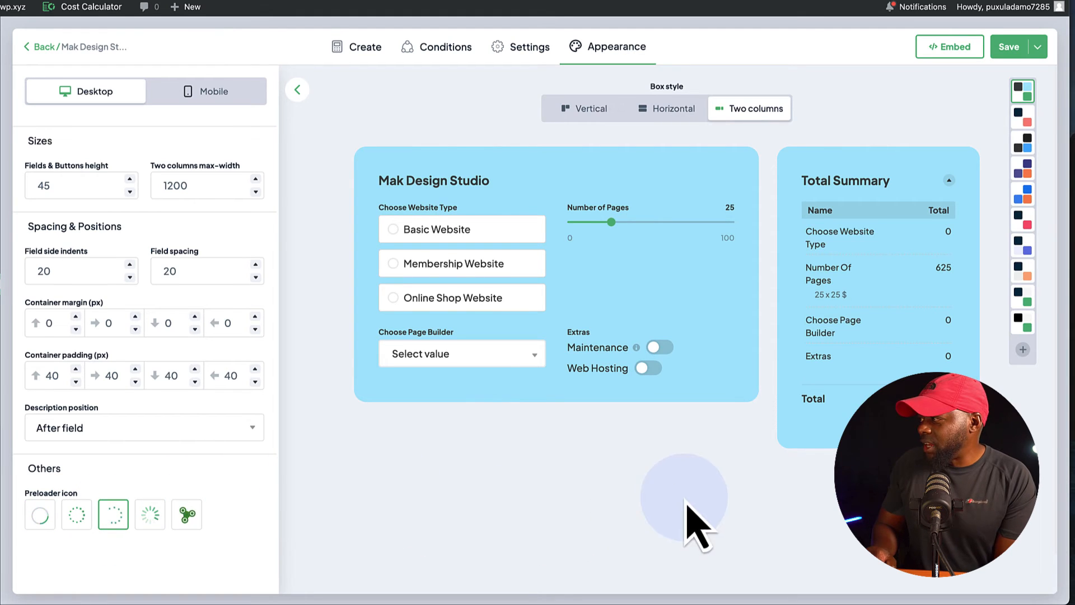
Compare the preset color themes, apply the white one with accent color #FF1C62, and set the box style to Vertical.
mouse_move(1020, 100)
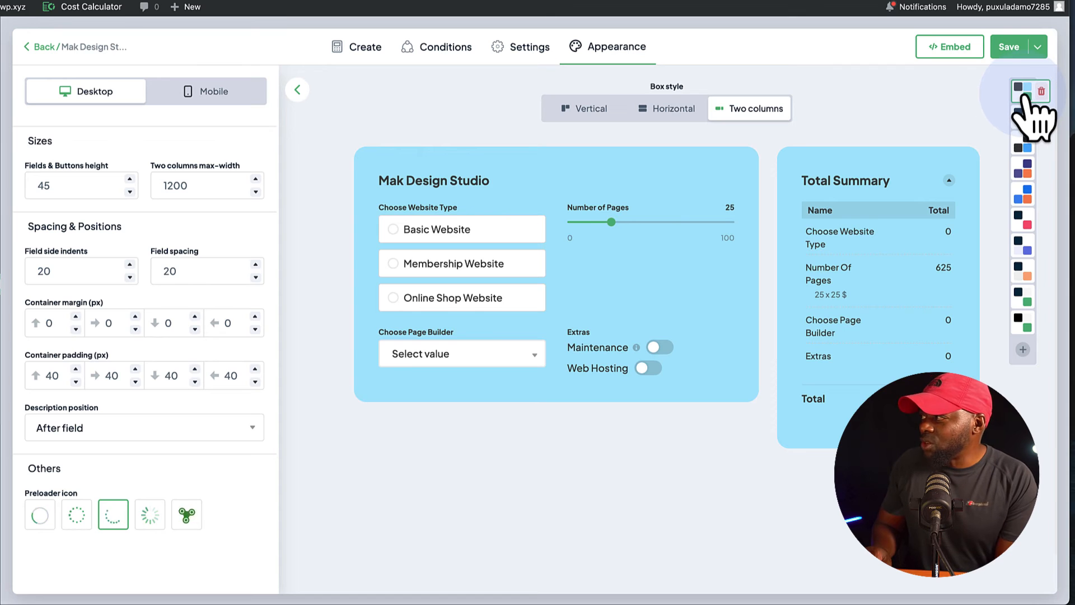
click(1020, 117)
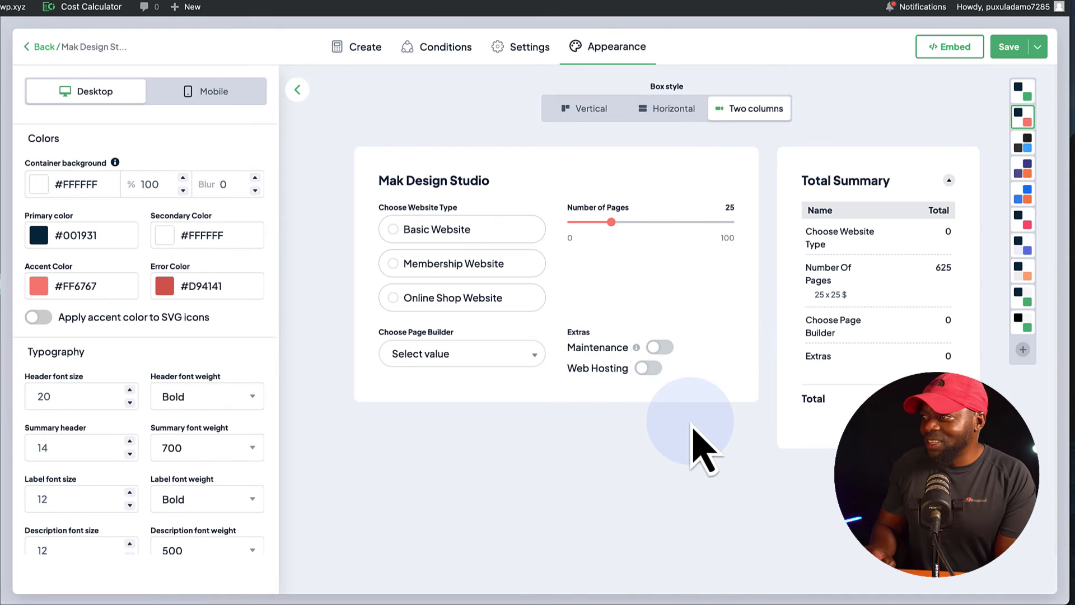
click(444, 357)
click(445, 356)
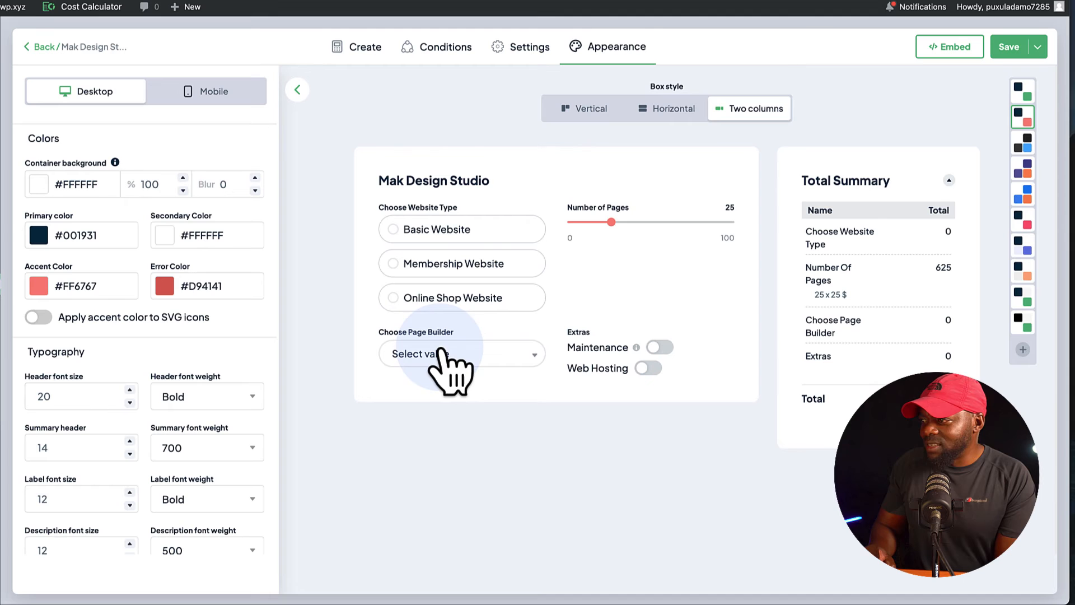
click(1021, 145)
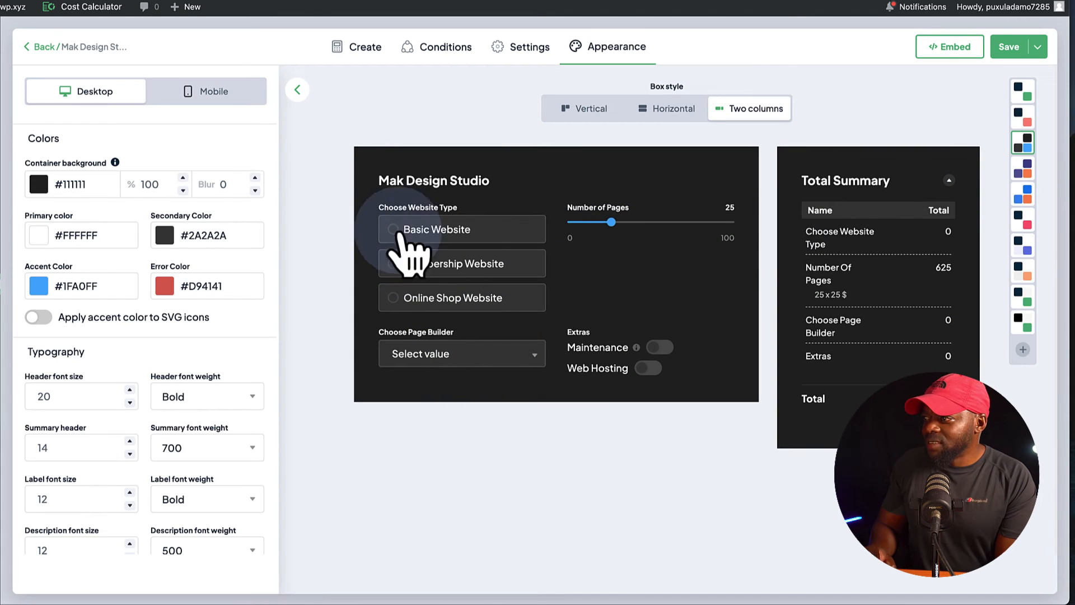
click(1022, 220)
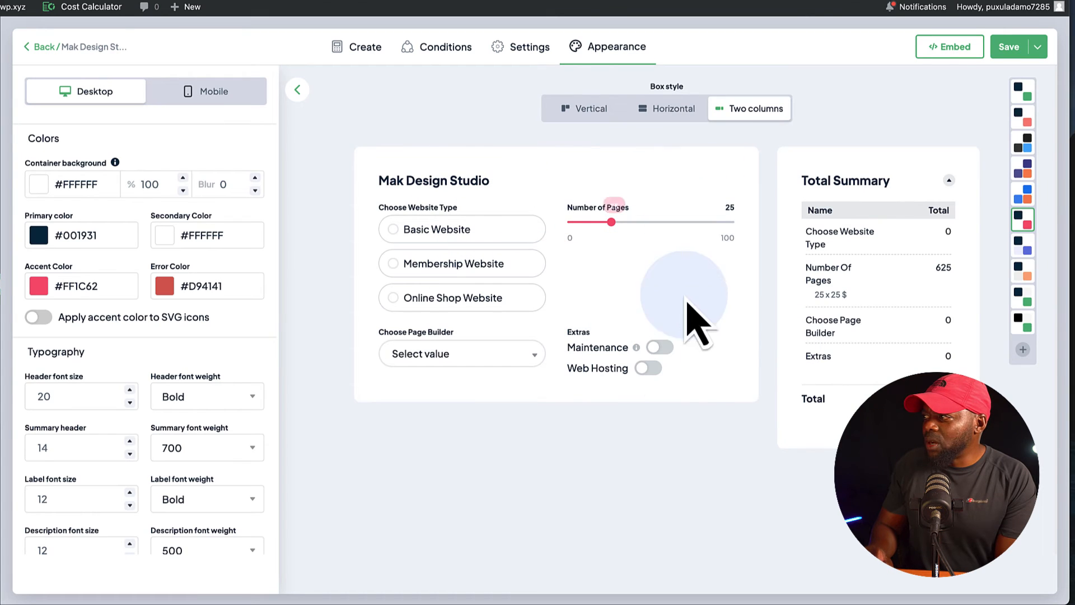
click(592, 109)
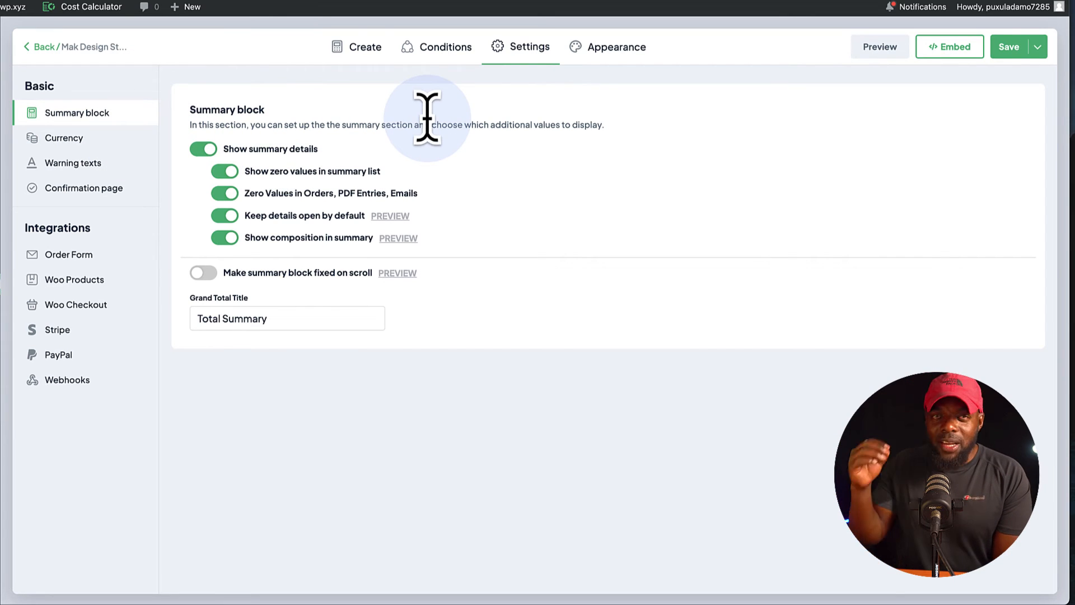
In the calculator's settings, set the currency sign to £ and view the warning texts.
click(72, 140)
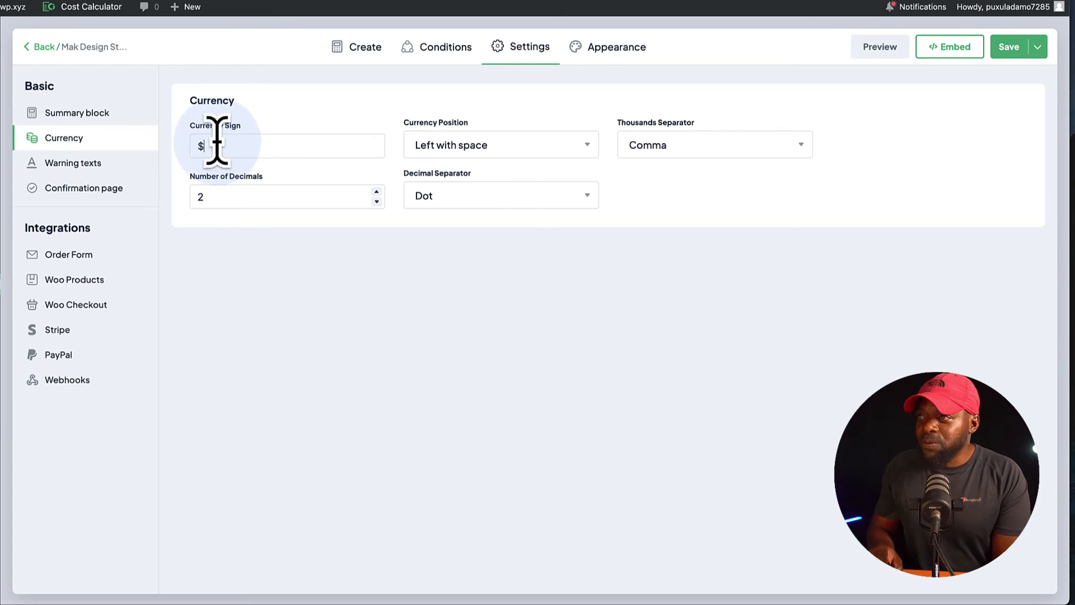
drag(217, 146, 186, 149)
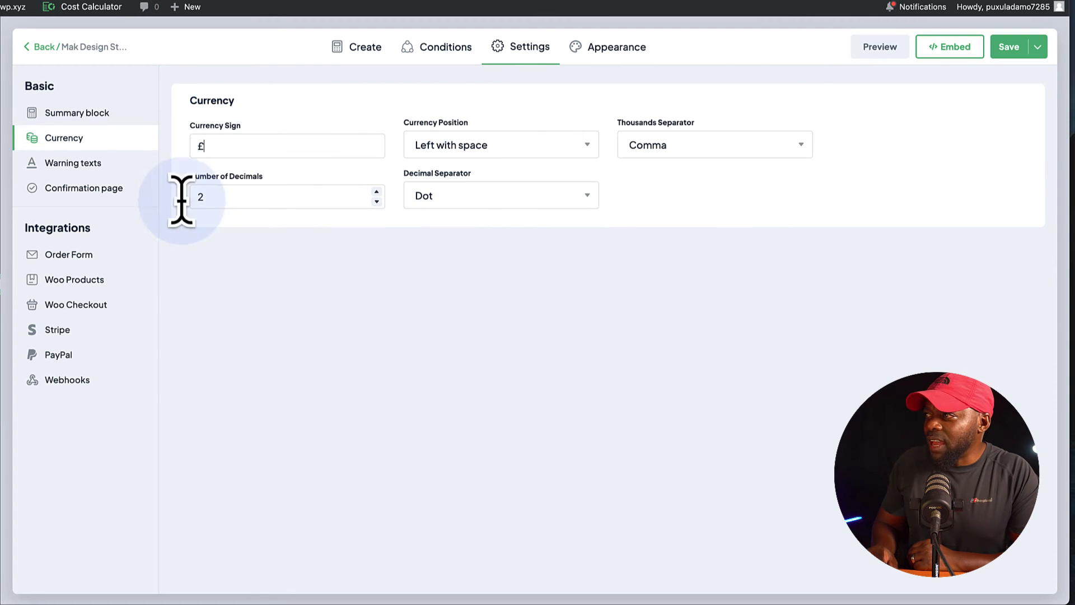
click(73, 164)
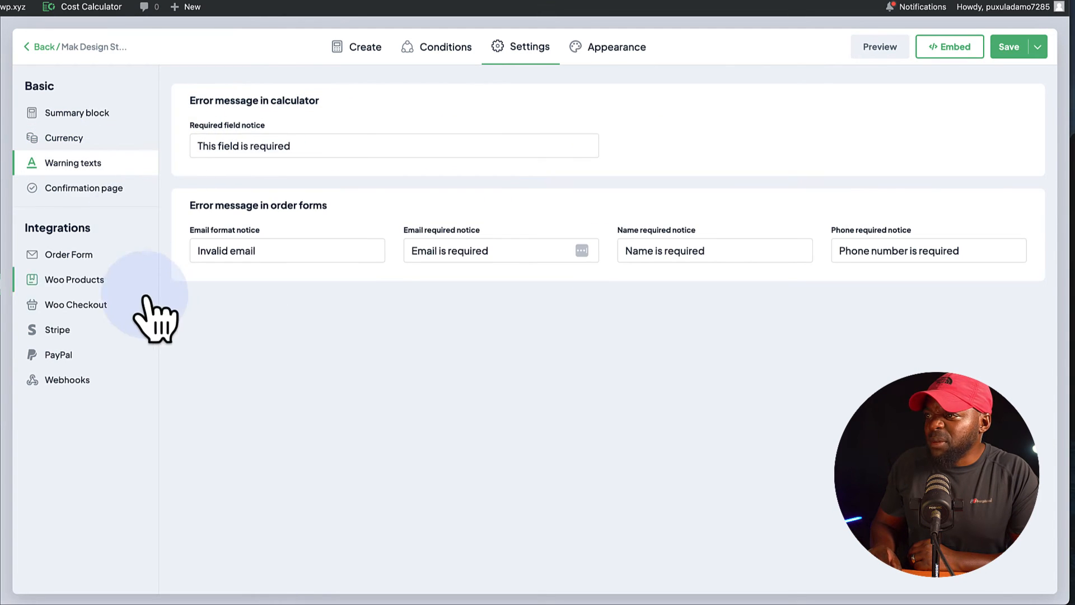
Enable the order form for the calculator and turn on its payment gateways.
click(89, 261)
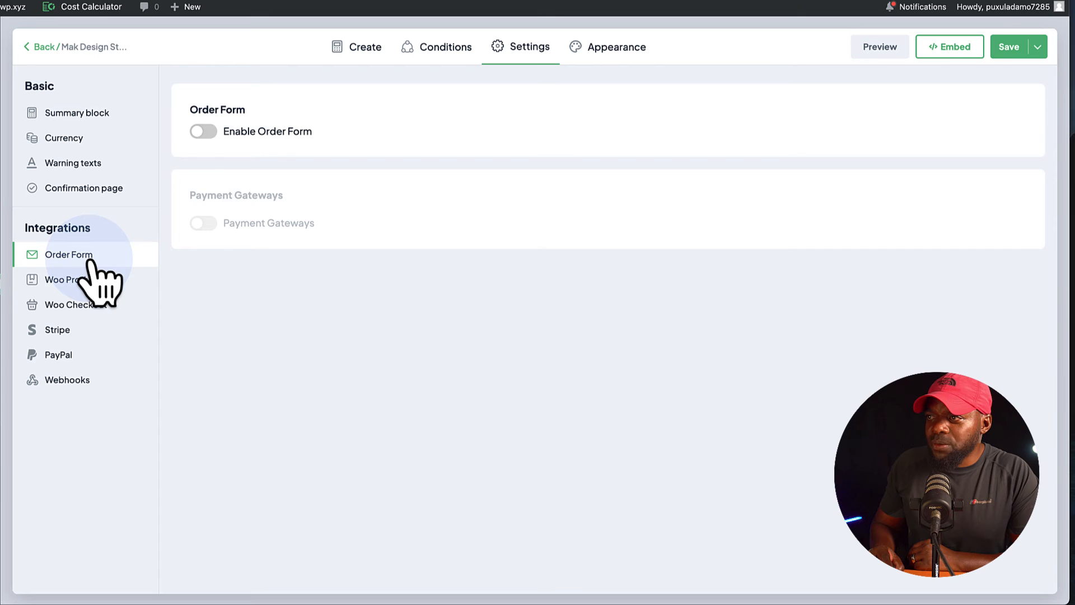
click(214, 135)
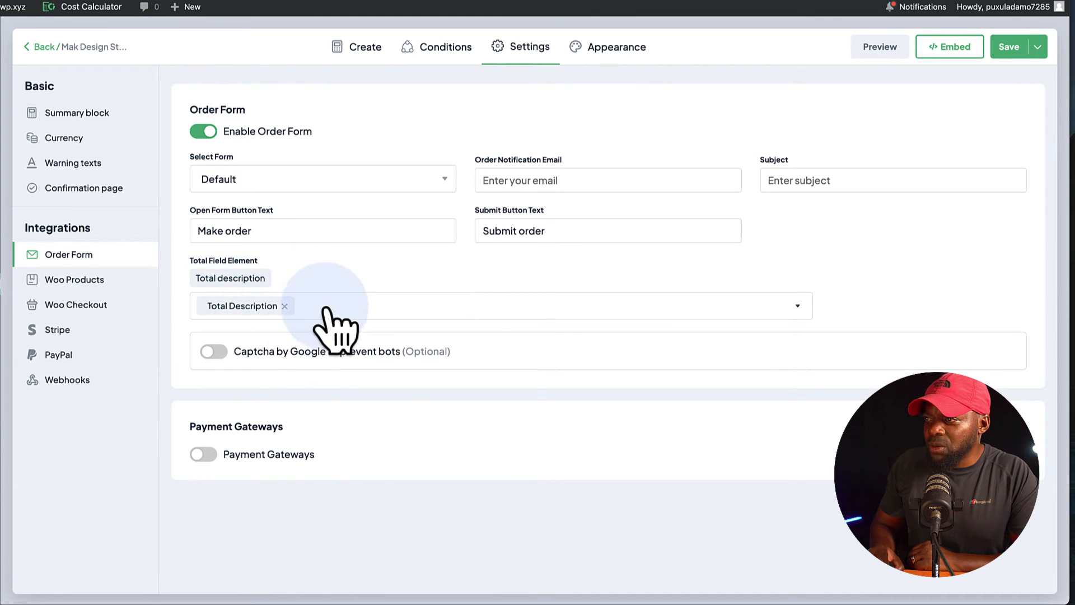
click(215, 458)
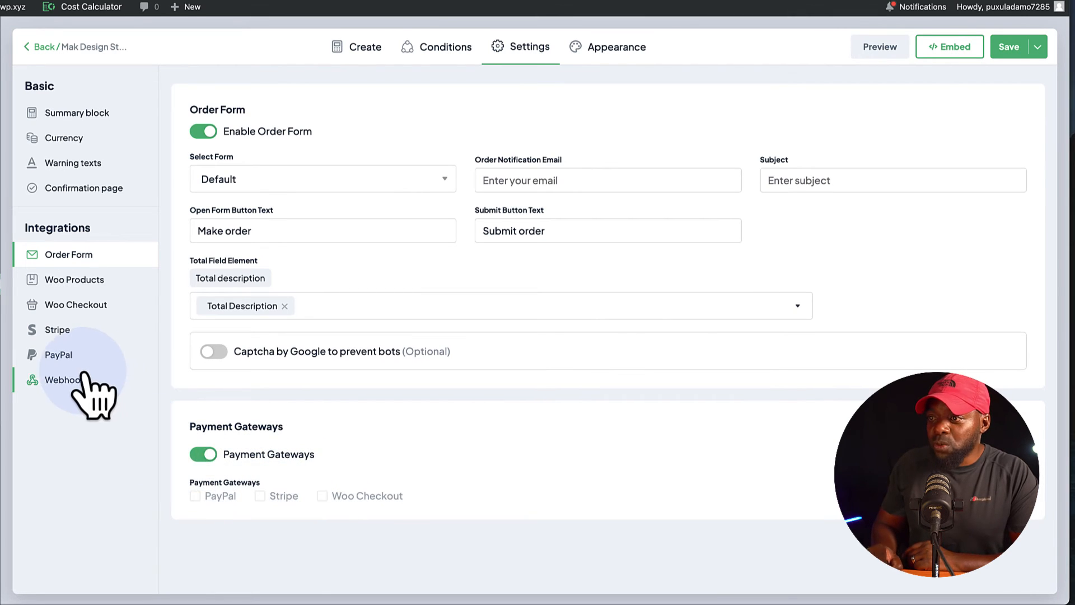
Enable the PayPal integration in the calculator's settings.
click(73, 358)
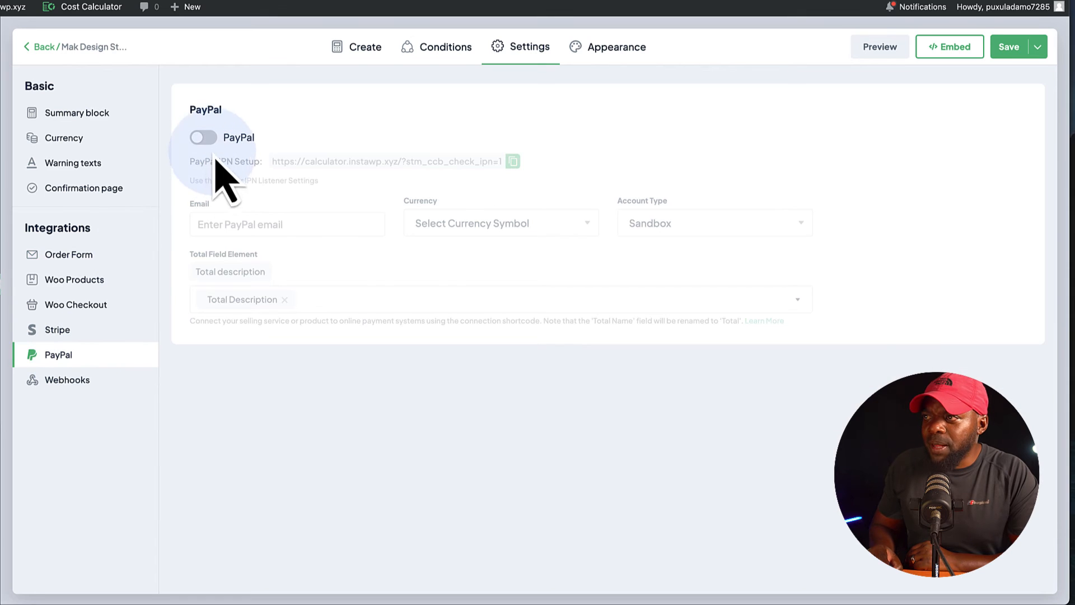
click(208, 140)
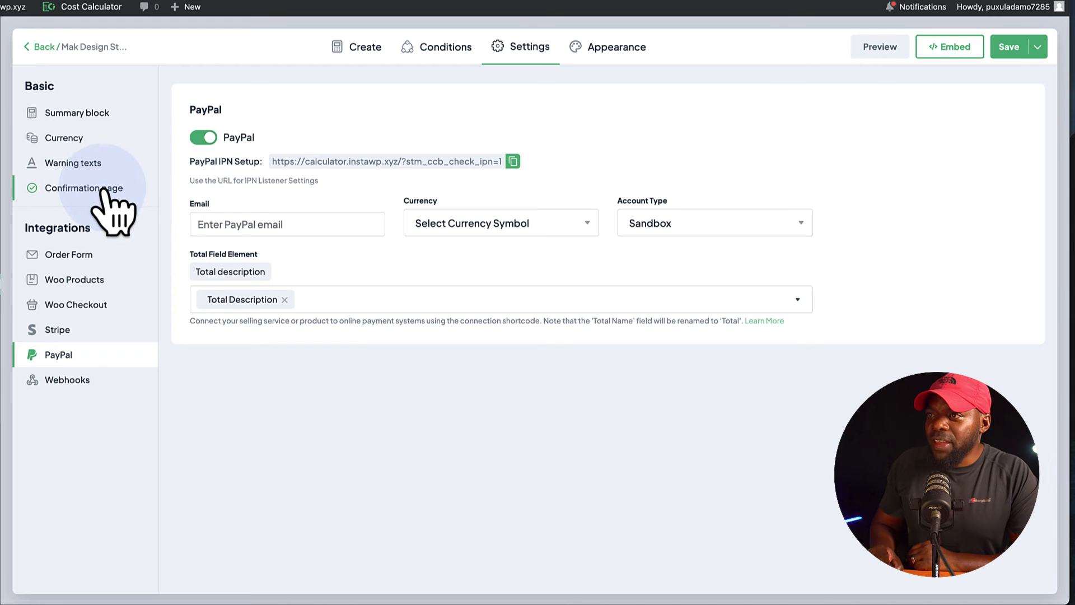
Review the order form, Webhooks and Woo Checkout integration settings of the calculator.
click(92, 255)
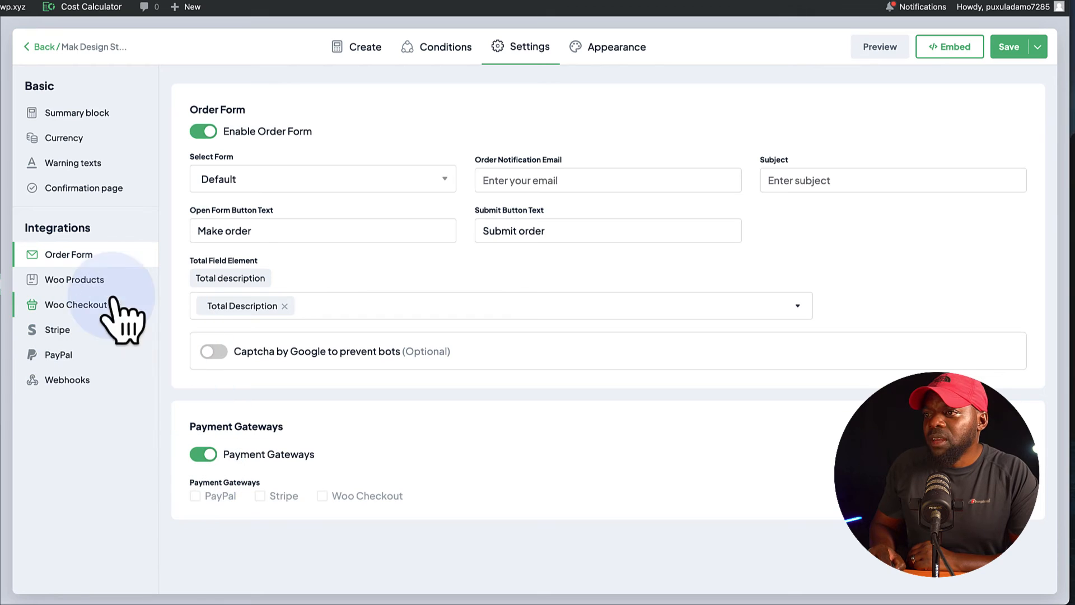
click(87, 385)
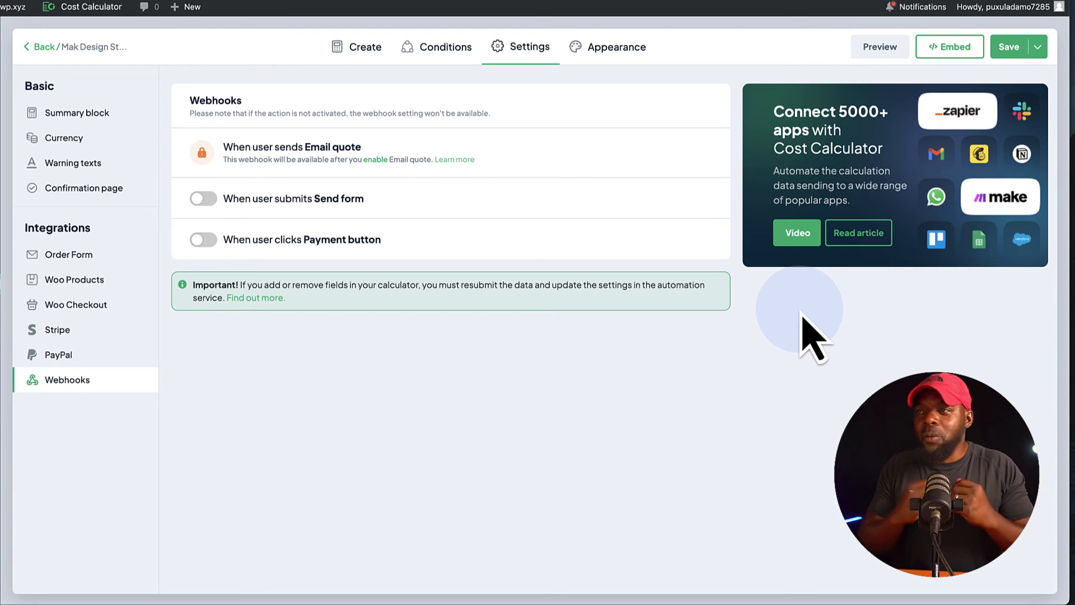
click(78, 311)
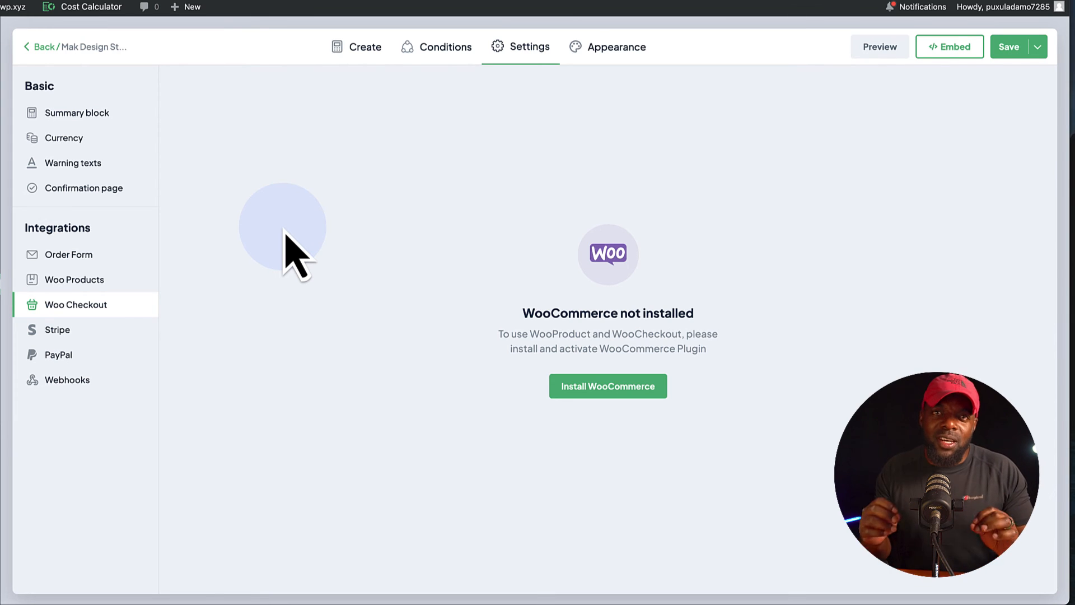
click(102, 275)
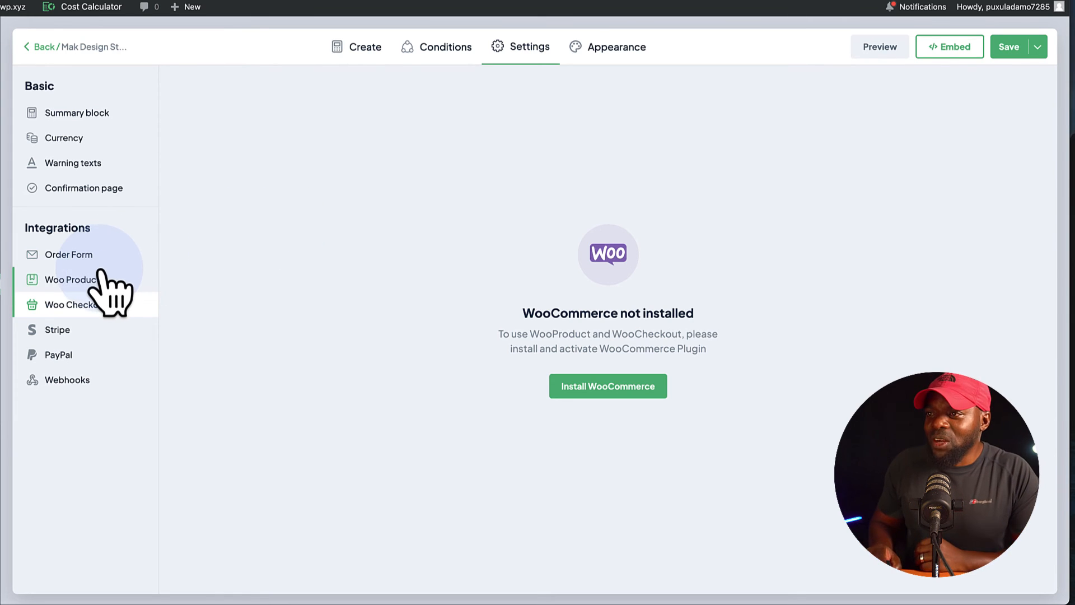
click(93, 252)
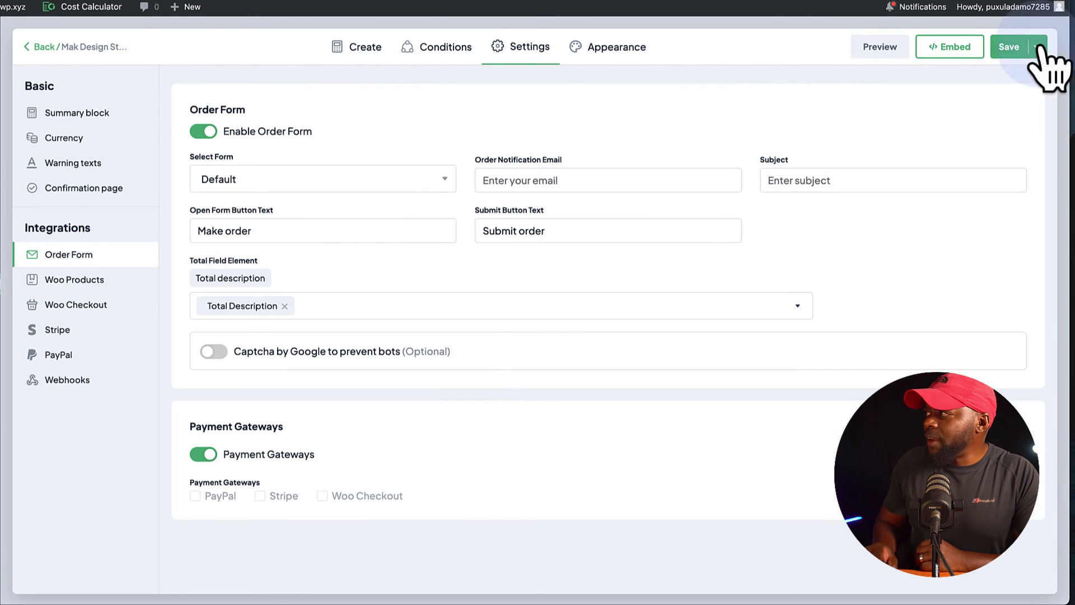
Save the calculator's changes and check it in the desktop preview.
click(1008, 47)
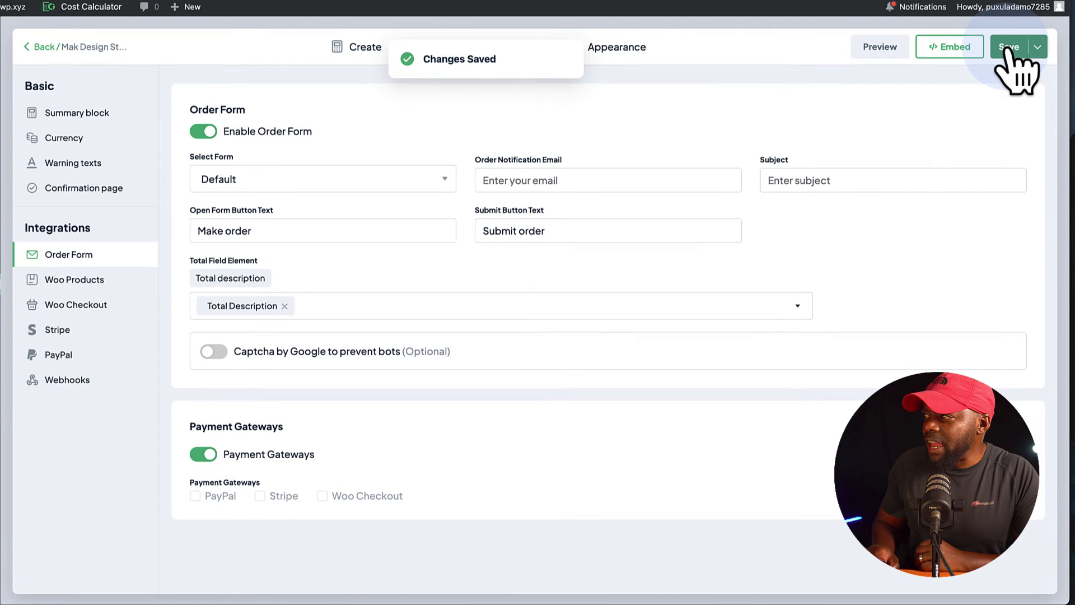
click(869, 47)
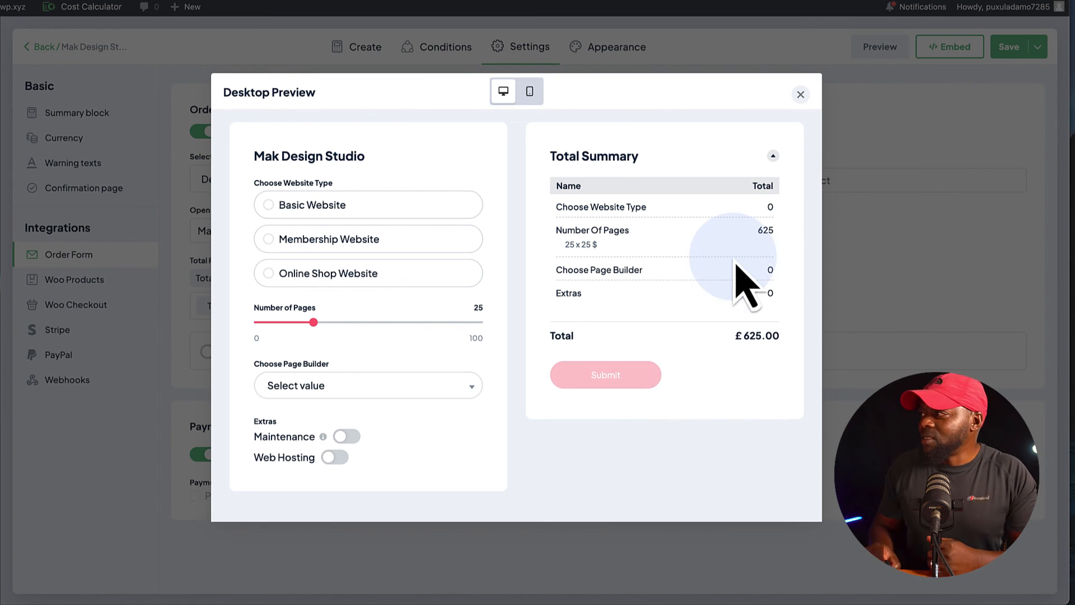
click(801, 94)
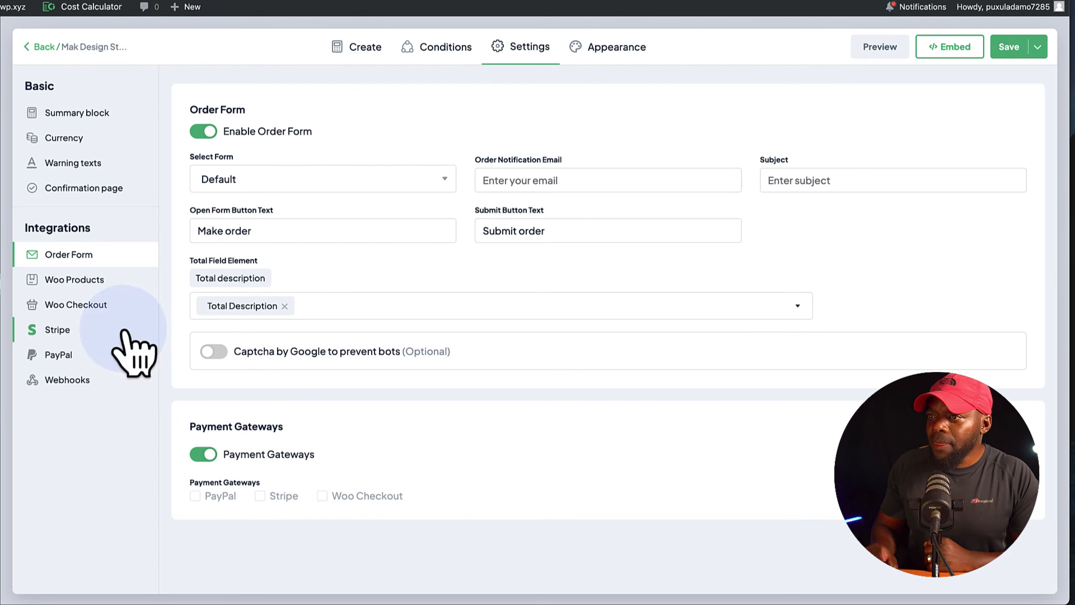
Copy the calculator's shortcode from the manual insert option in its embed options.
click(950, 47)
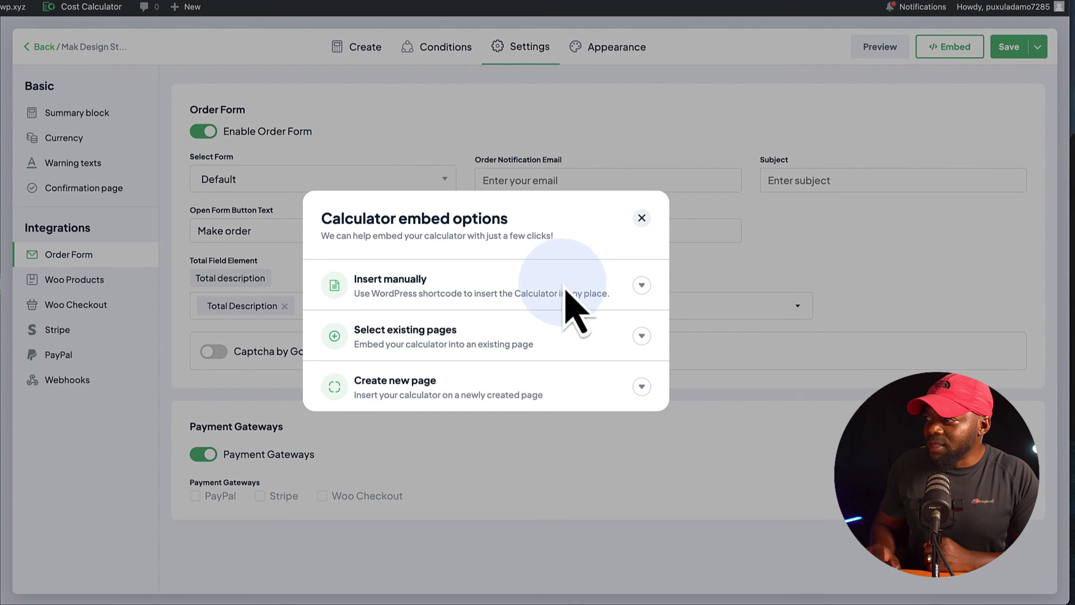
click(641, 285)
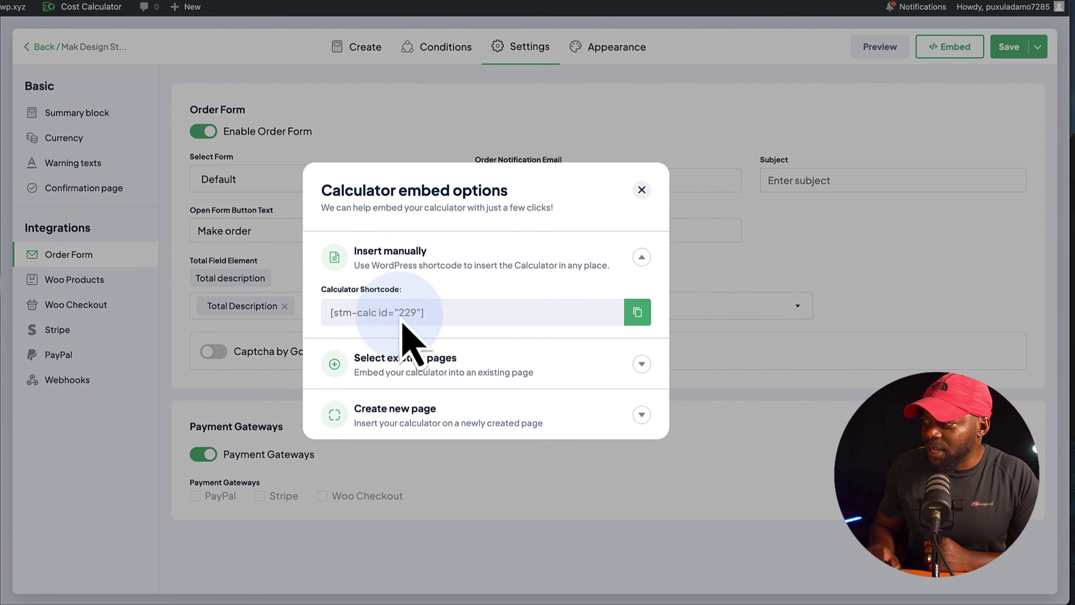
click(638, 313)
key(Return)
click(642, 190)
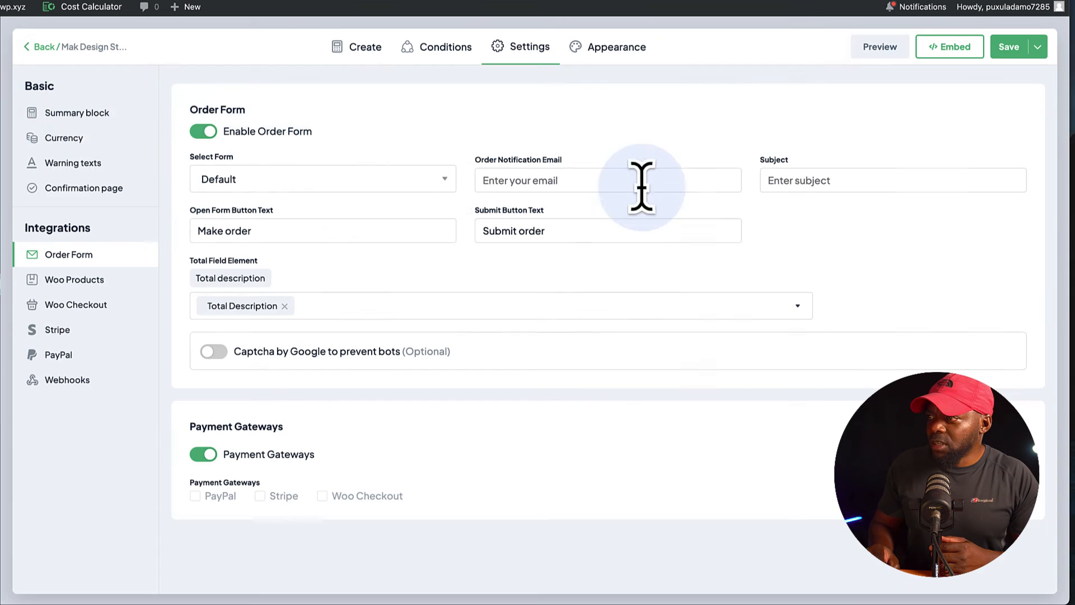
Create a new WordPress page titled "Test".
mouse_move(1, 175)
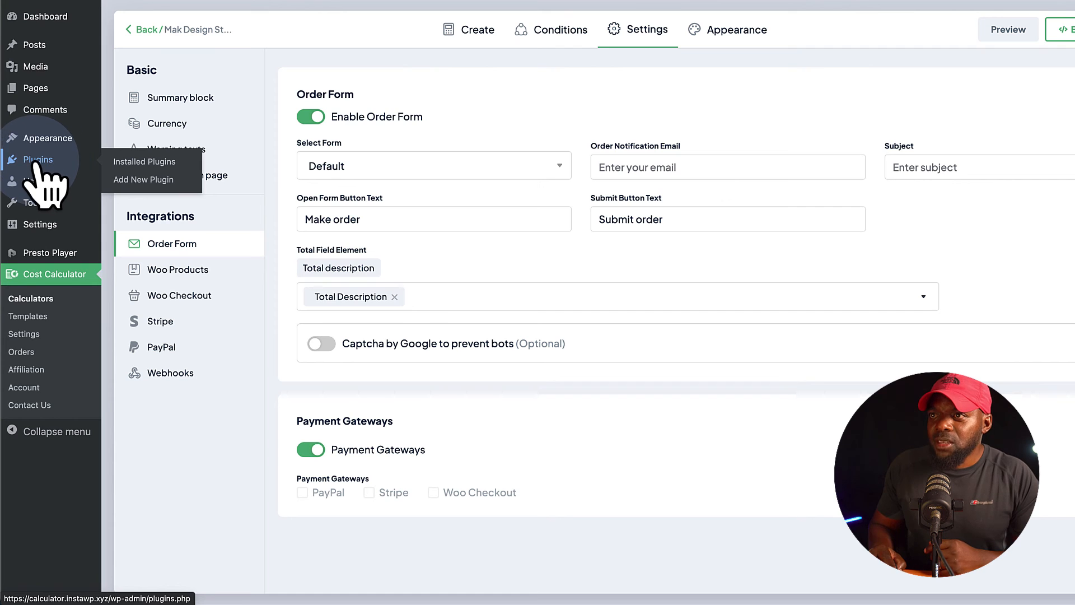
mouse_move(44, 213)
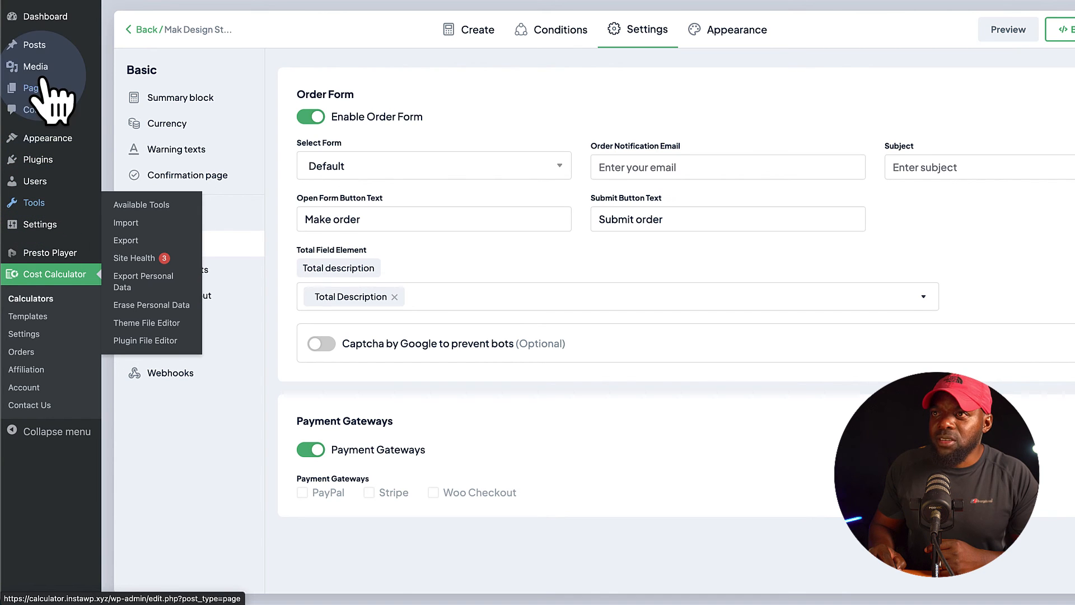
click(156, 107)
text(Test)
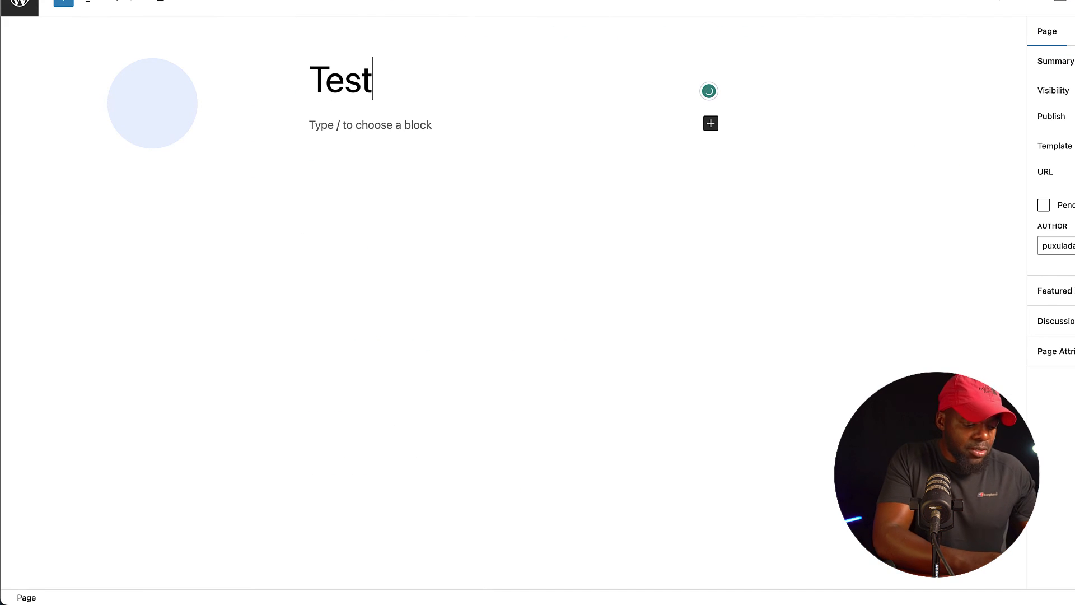
Add a Shortcode block containing [stm-calc id="229"] to the Test page, then publish and view the page.
click(710, 123)
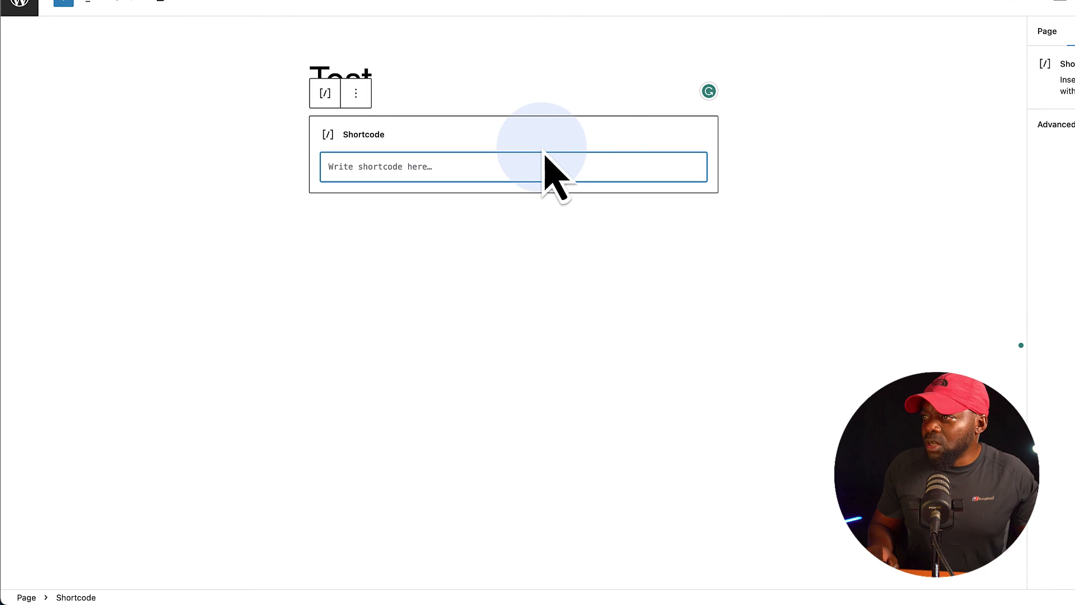
click(970, 58)
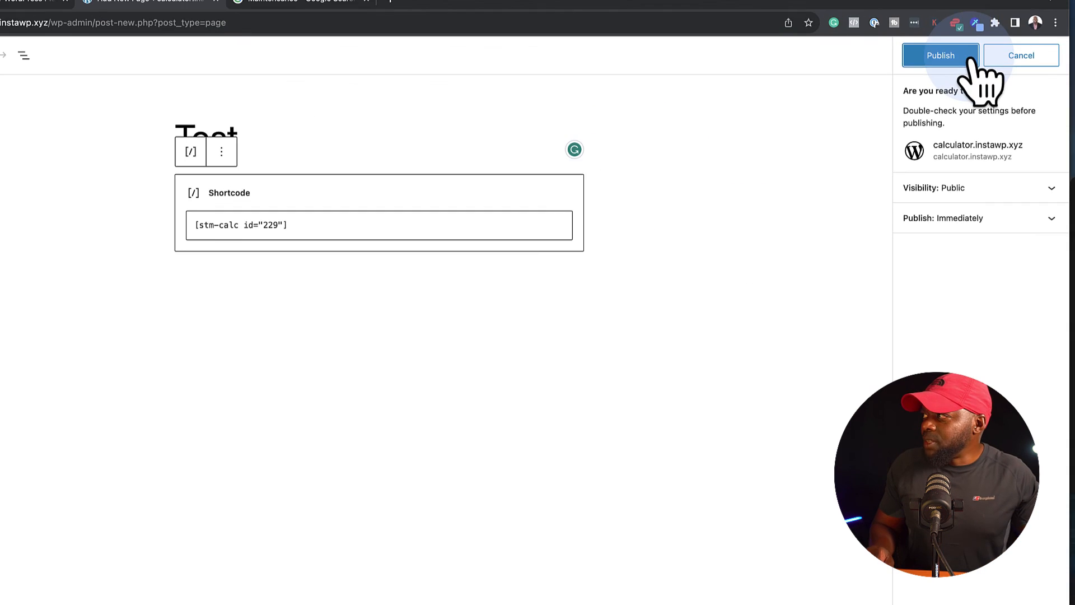
click(974, 56)
click(116, 580)
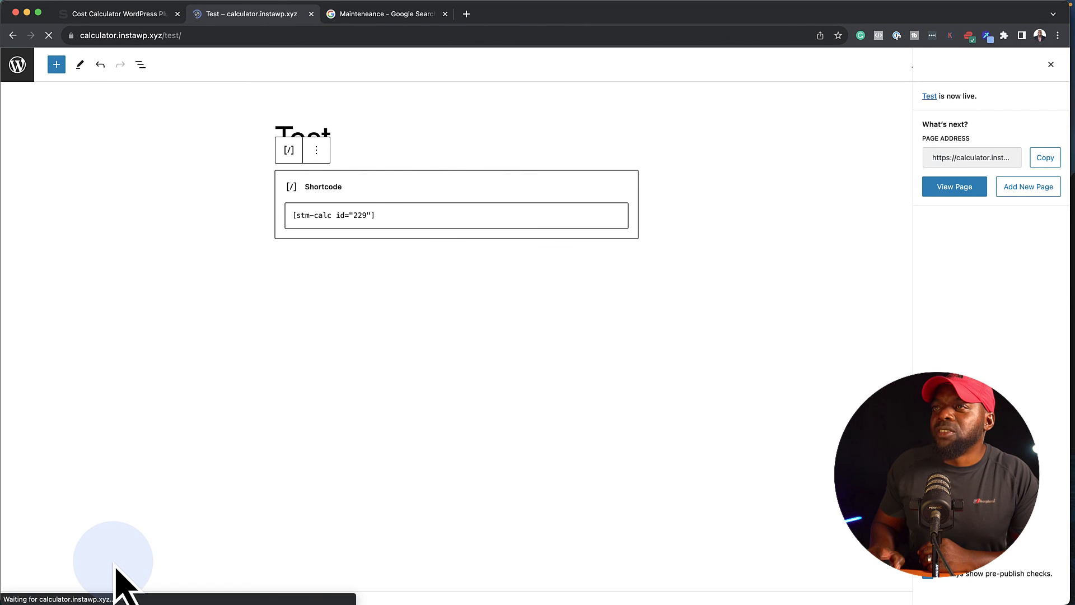
Test the published calculator by setting the number of pages to 0 and switching website types, ending on Membership Website.
scroll(194, 473, down, 3)
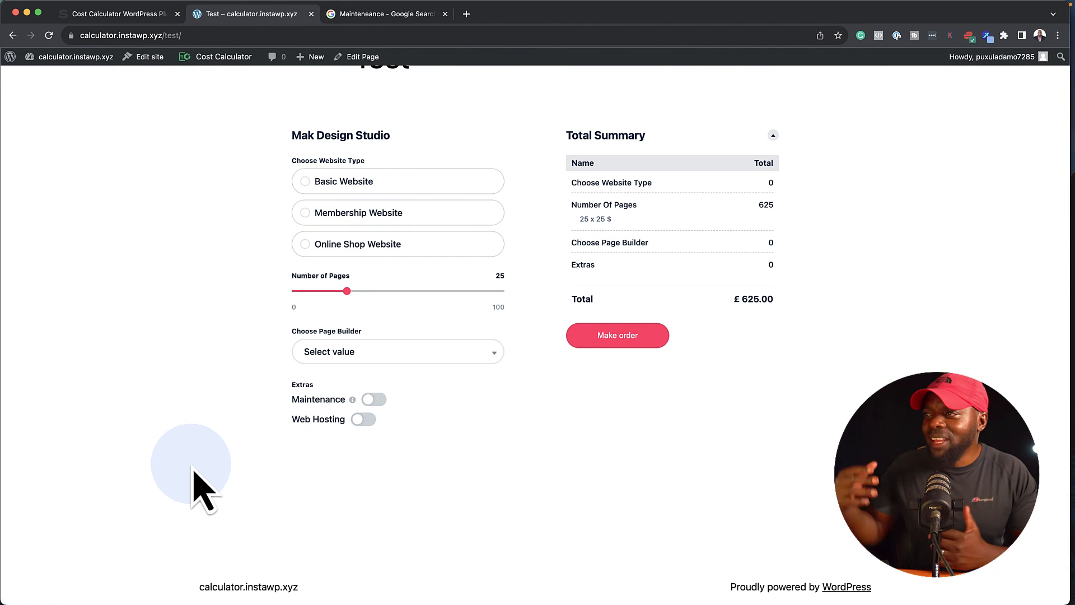
click(306, 214)
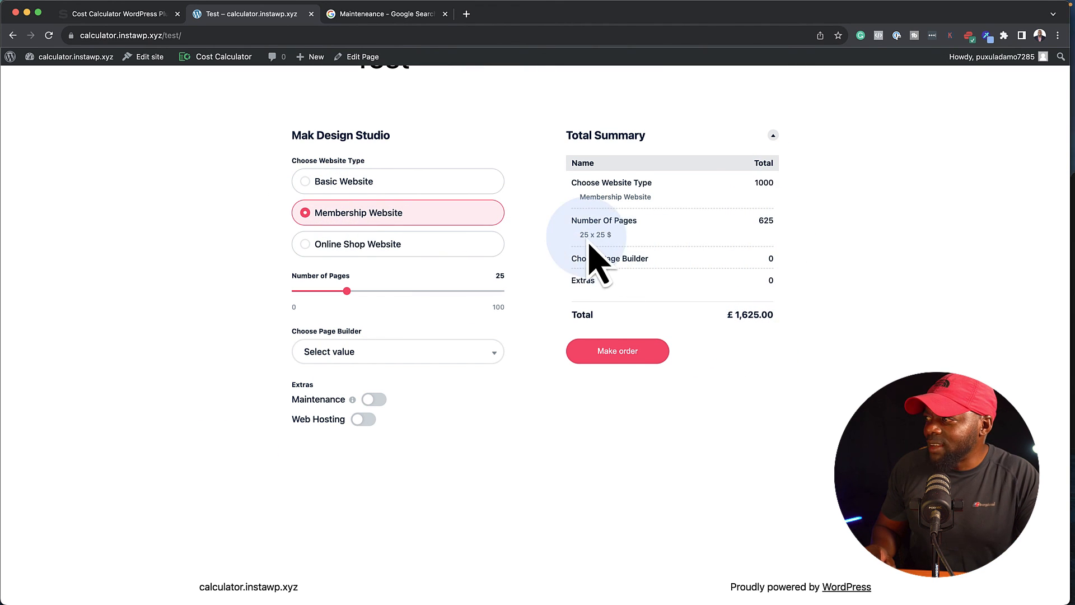
mouse_move(345, 293)
drag(345, 291, 266, 292)
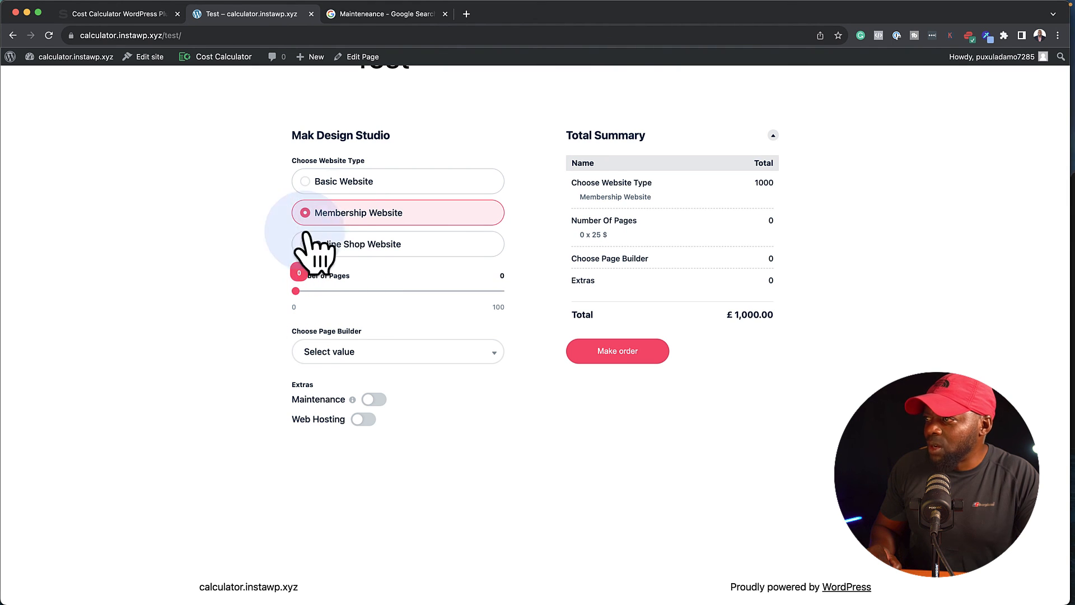
click(310, 183)
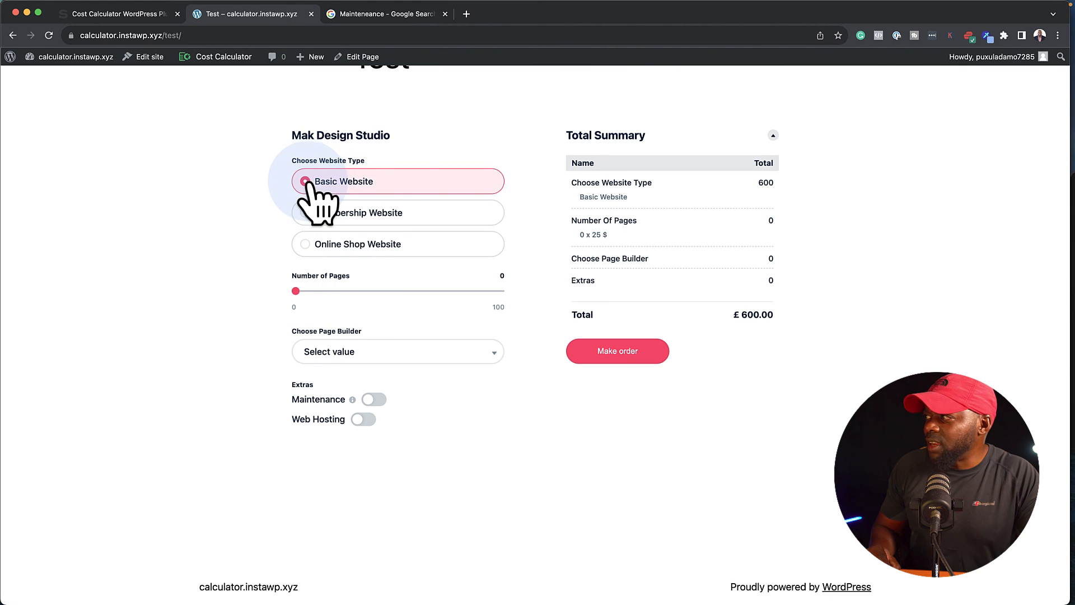
click(306, 213)
click(306, 245)
click(307, 214)
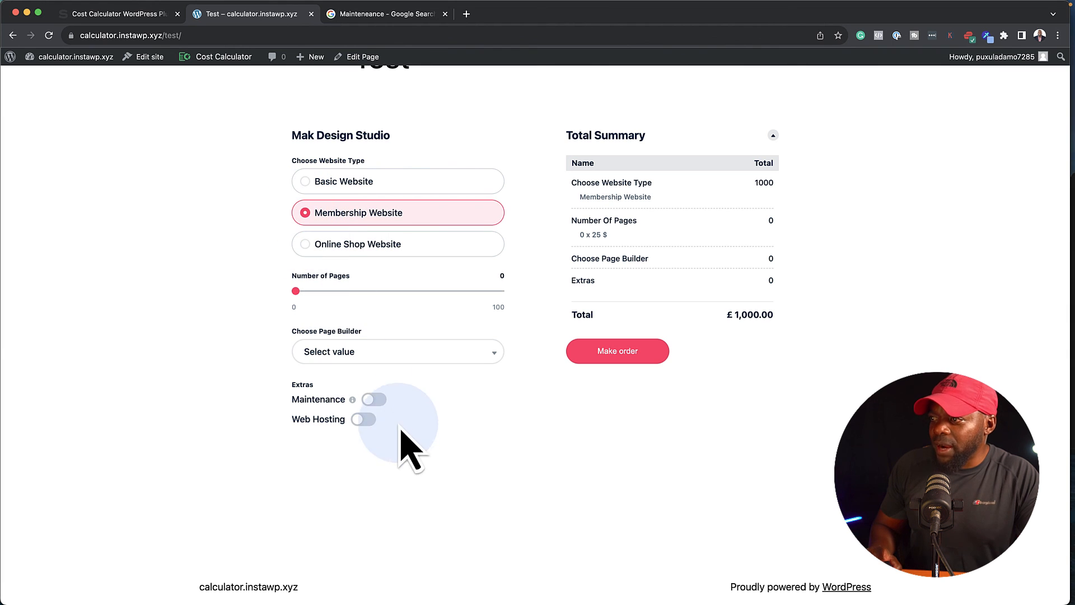
Test the calculator's remaining options by choosing Divi as page builder and enabling Maintenance and Web Hosting.
click(369, 353)
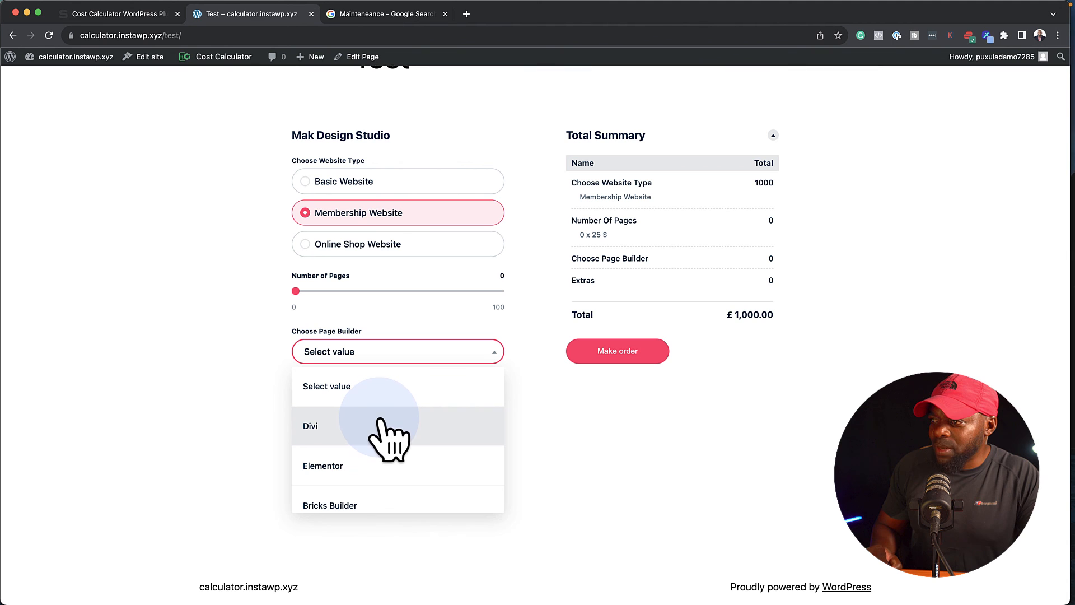
click(376, 425)
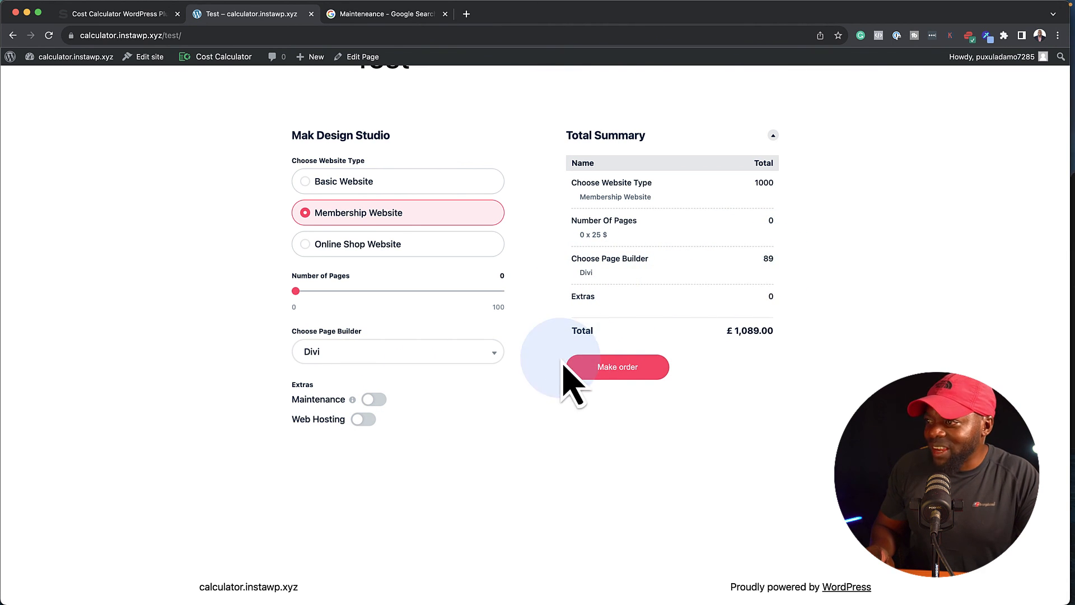
click(374, 399)
click(363, 419)
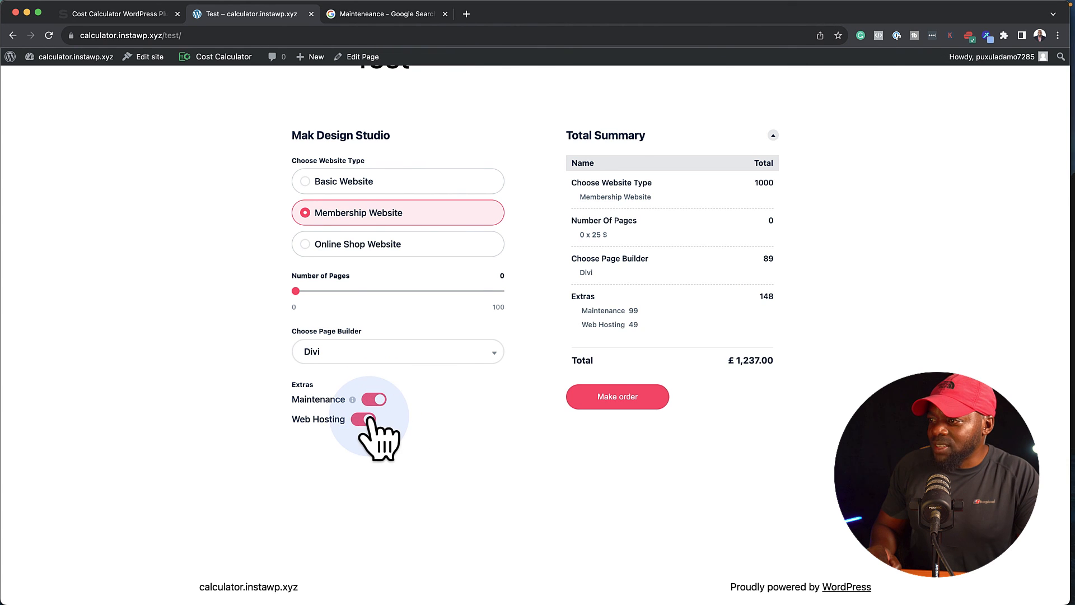
Open the calculator's order form and check its Name, Email, Phone and Message fields.
click(633, 401)
scroll(582, 425, down, 2)
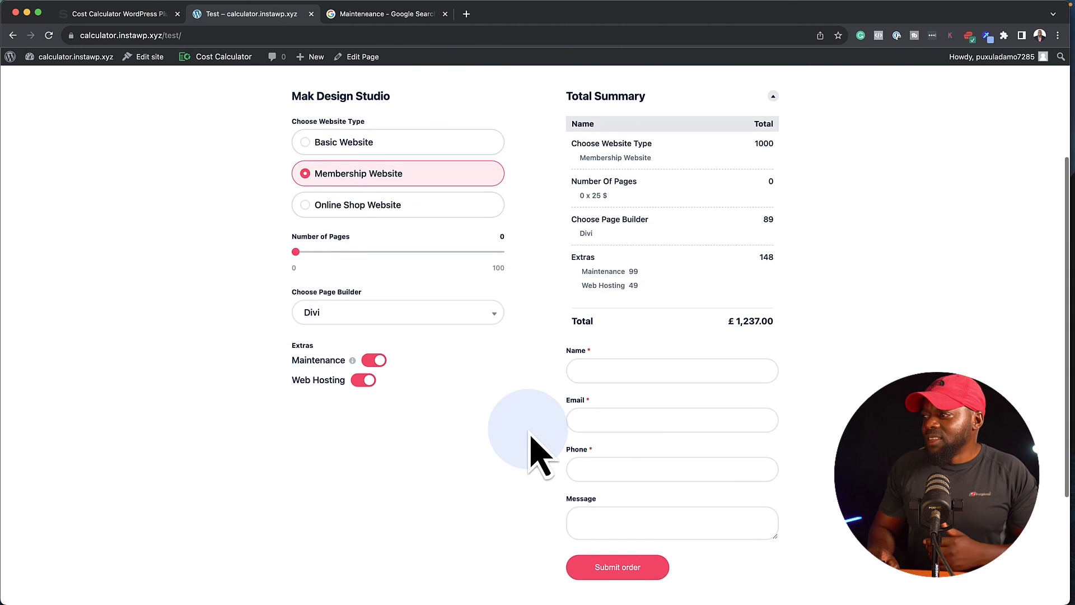
click(595, 363)
click(603, 412)
click(605, 460)
click(597, 512)
scroll(483, 491, up, 5)
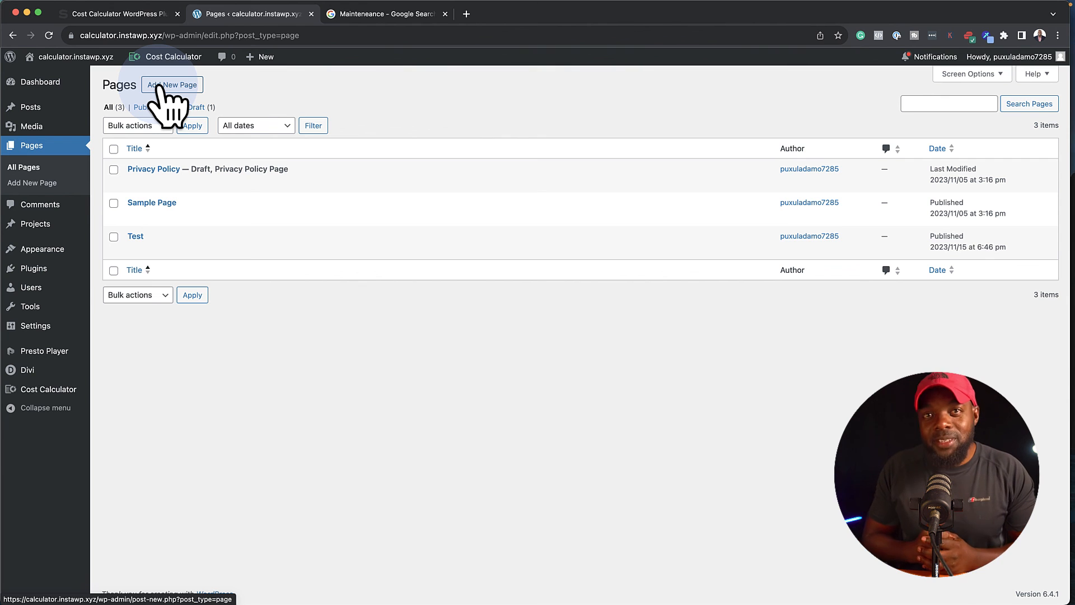
Create a new page titled "Freelance" and open it in the Divi visual builder.
click(167, 86)
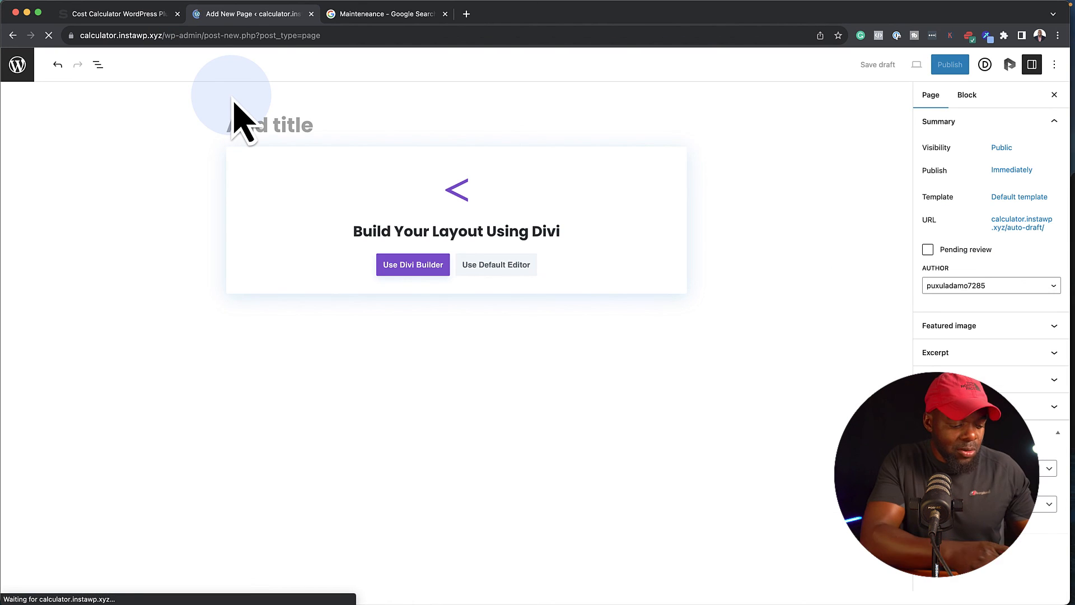
text(Freelance)
click(413, 264)
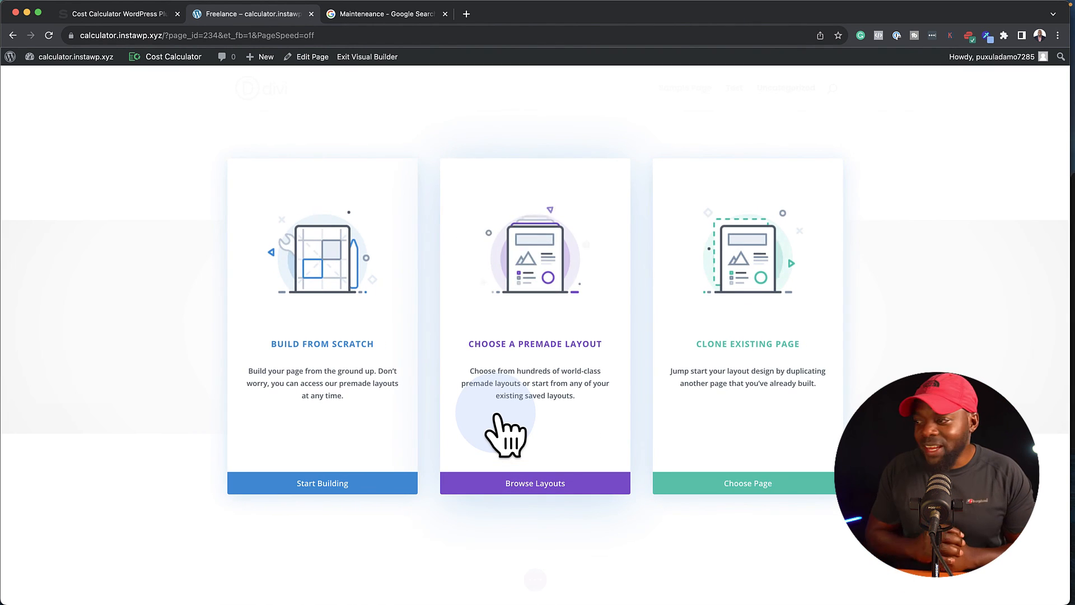
Search the premade Divi layouts for "portfolio" and load the Portfolio Landing Page layout into the page.
click(535, 483)
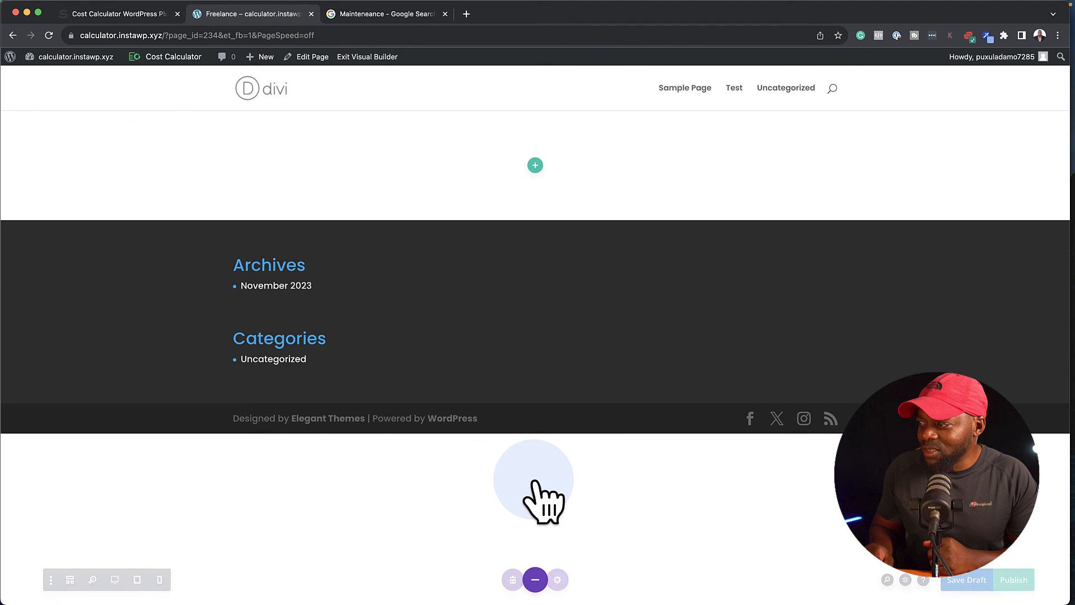
click(51, 206)
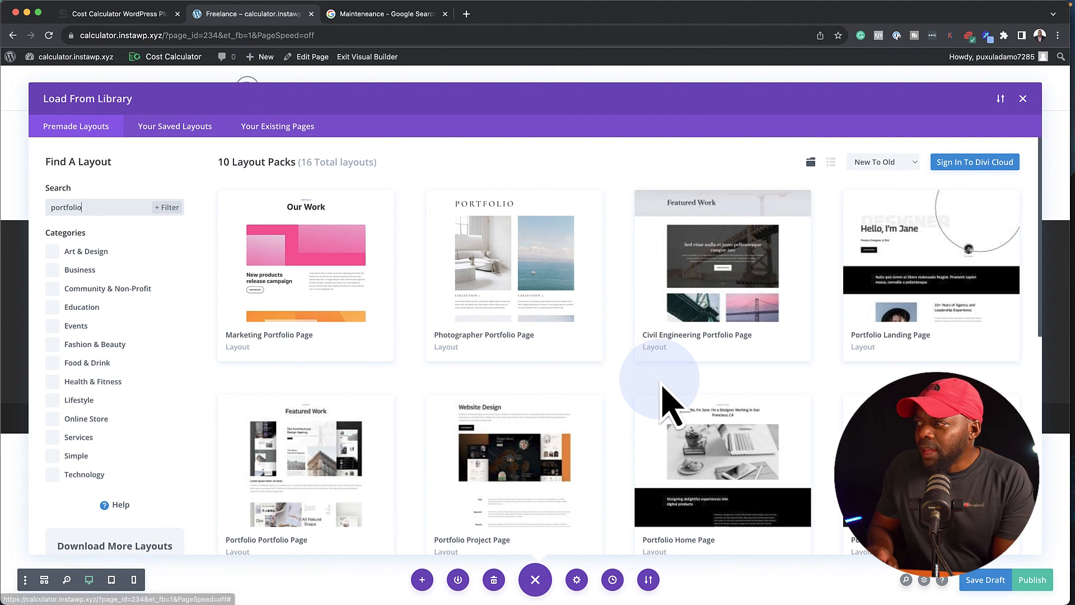
scroll(664, 392, down, 2)
scroll(669, 398, down, 5)
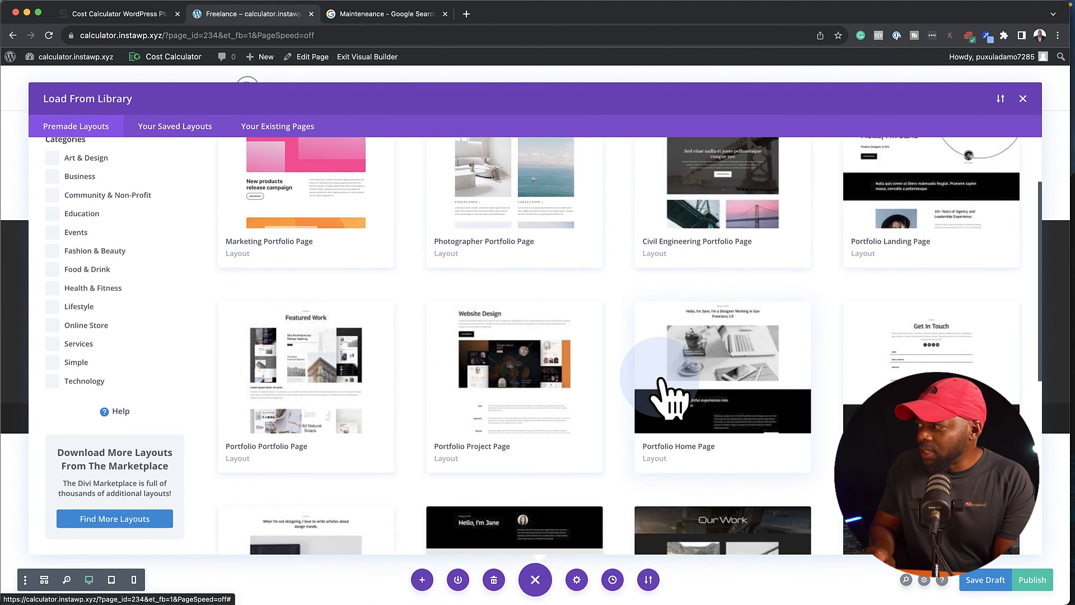
scroll(669, 394, down, 2)
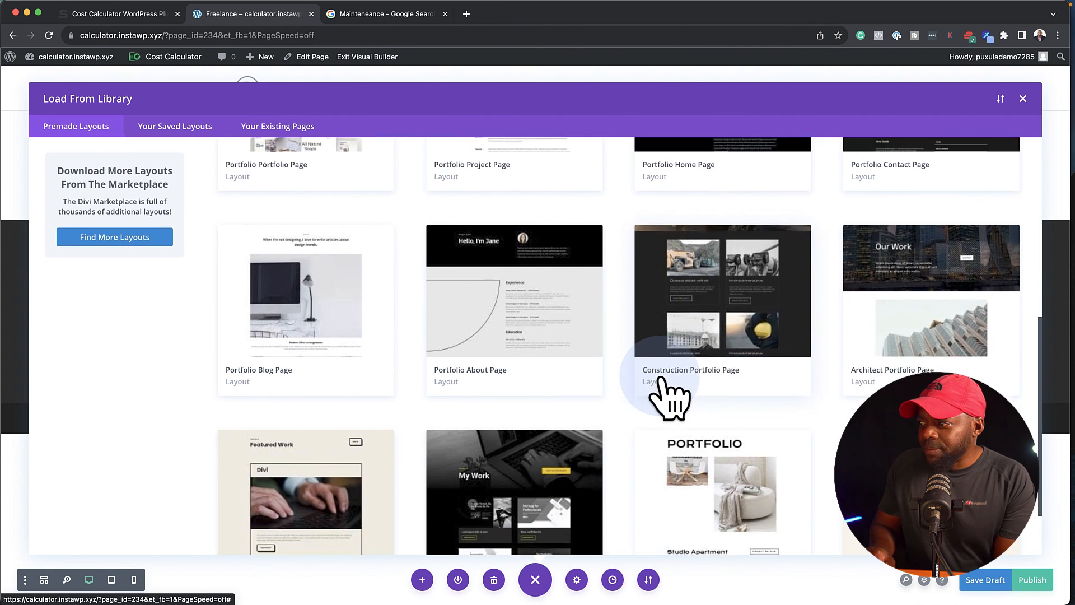
scroll(669, 394, up, 10)
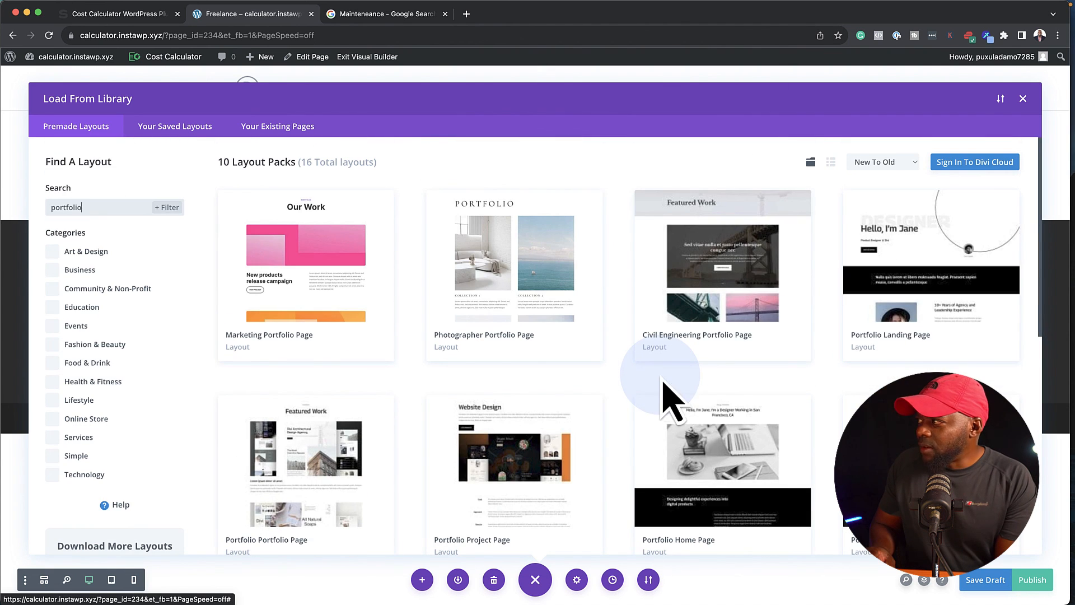
click(939, 251)
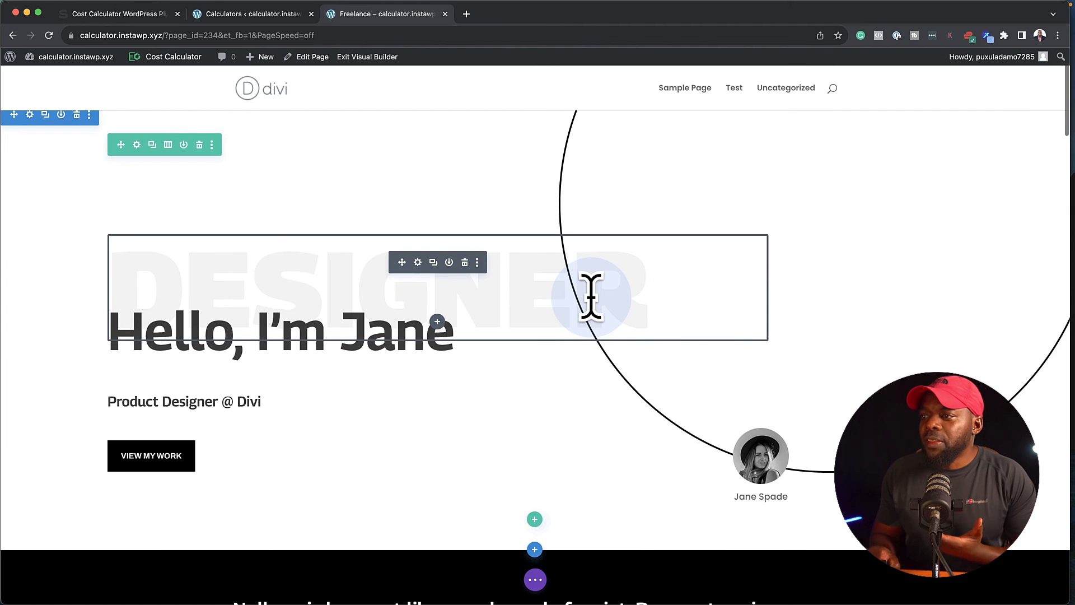
scroll(591, 297, down, 2)
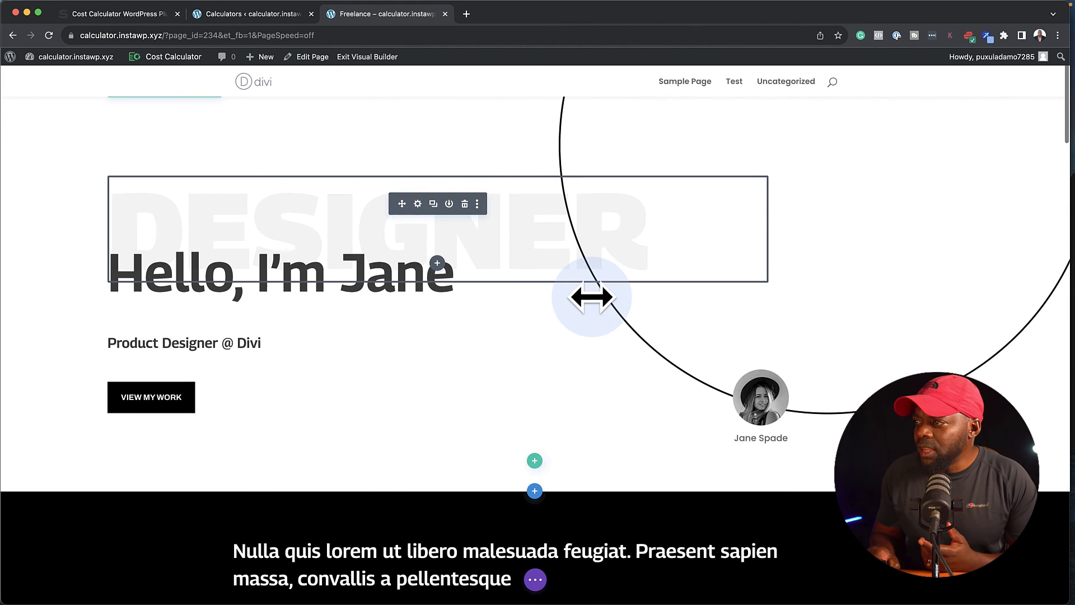
Insert a single-column row with a Text module below the heading in the black section.
scroll(591, 298, down, 3)
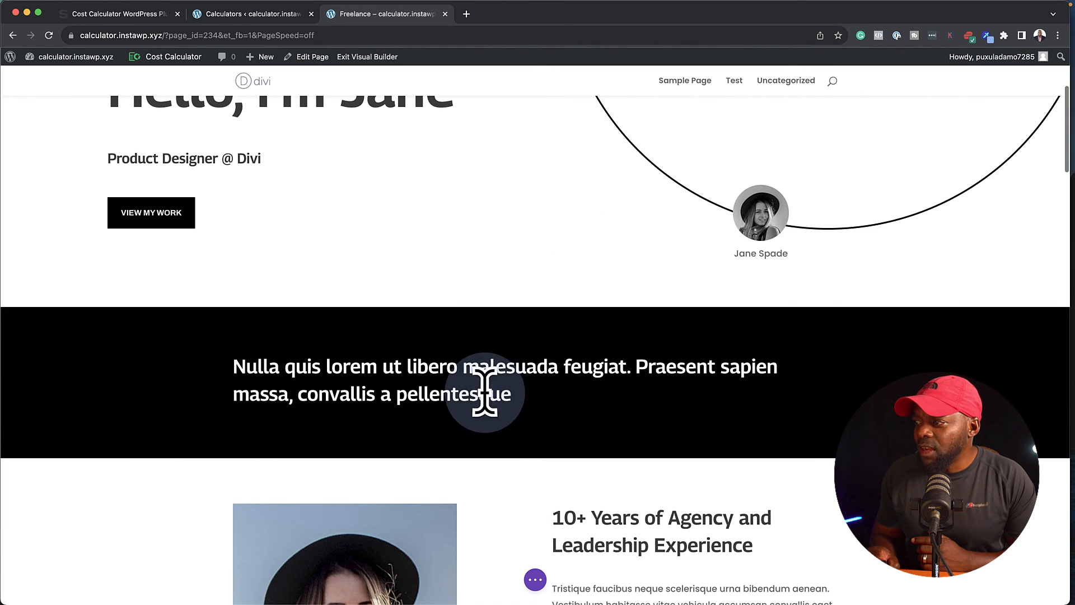
click(537, 427)
drag(539, 430, 530, 408)
click(535, 427)
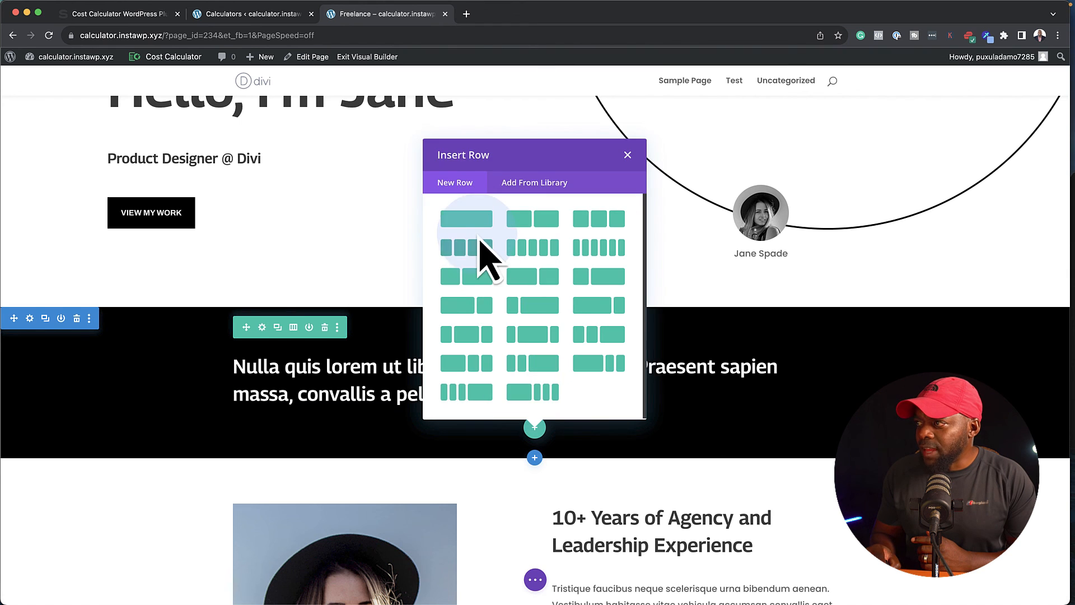
click(467, 218)
text(text)
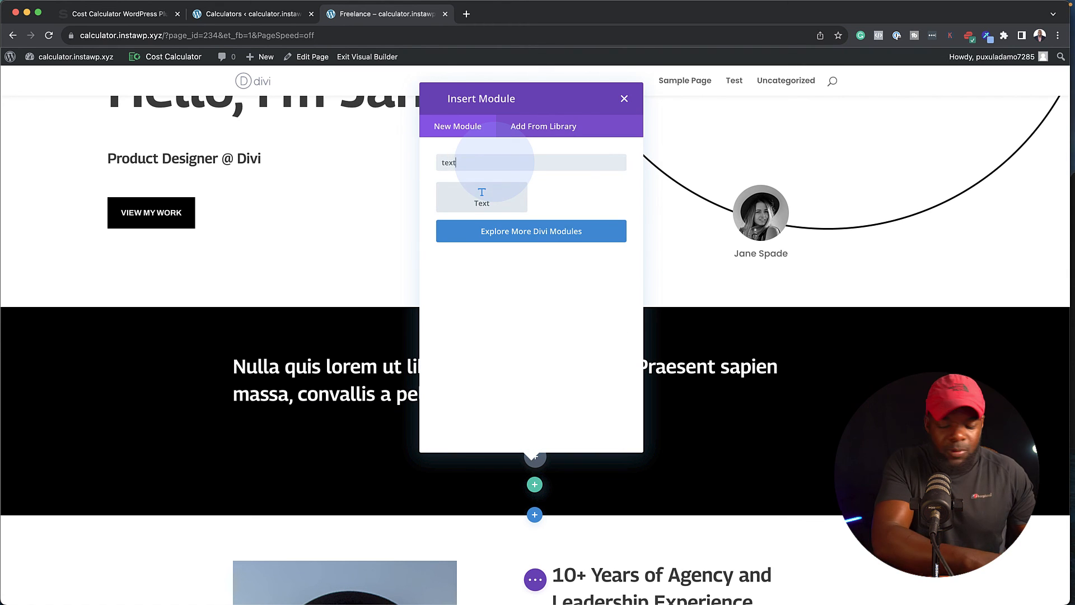
key(Return)
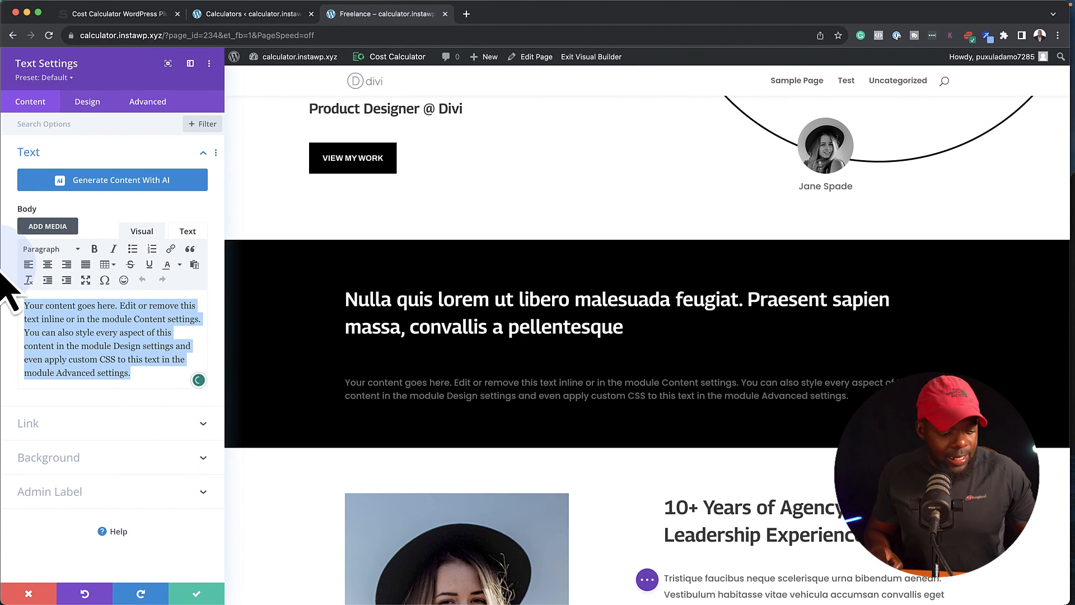
Replace the Text module's body with [stm-calc id="229"], save the module and exit the visual builder to view the calculator.
text([stm-calc id="229"])
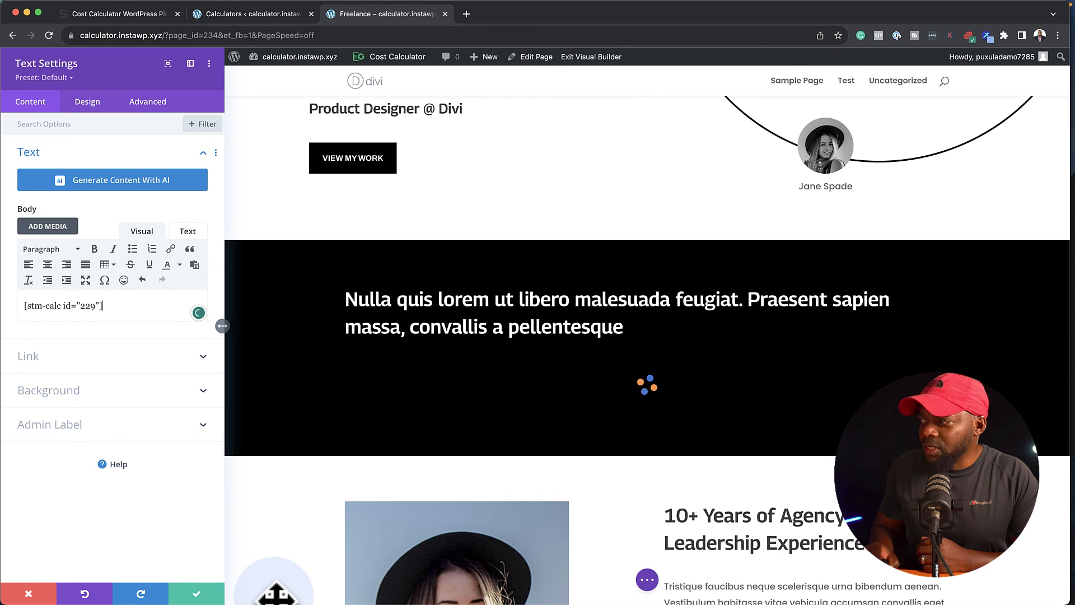
click(197, 594)
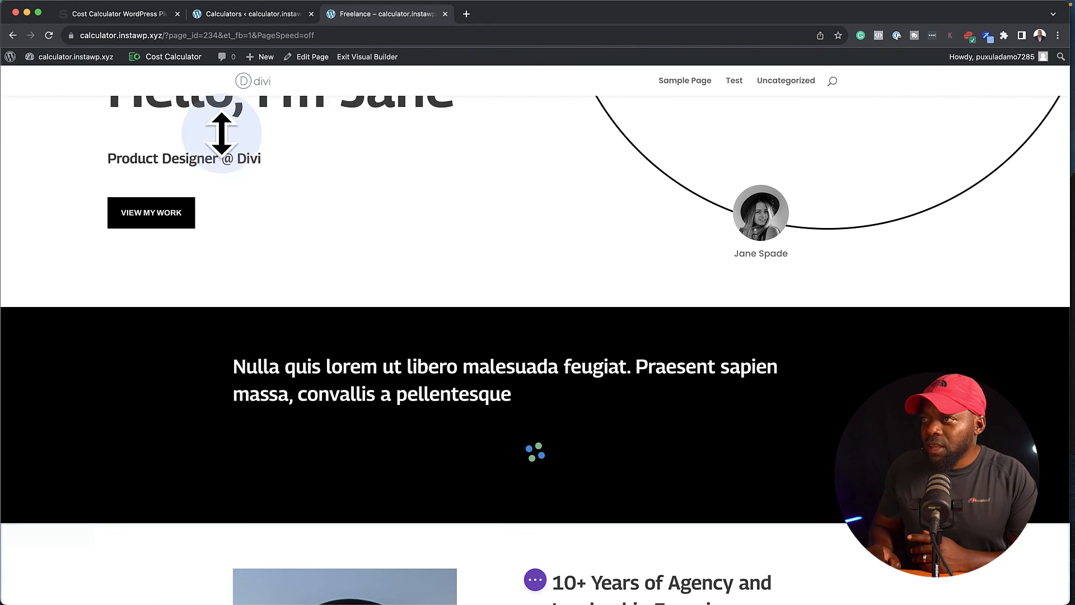
click(374, 57)
scroll(571, 379, down, 5)
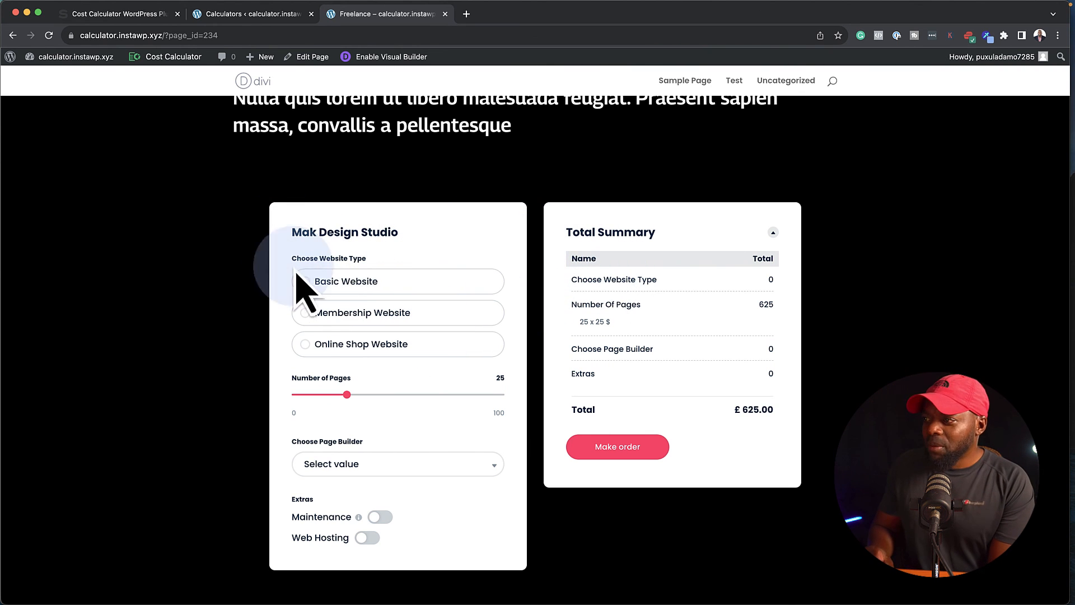
Fill in the calculator with Basic Website, 10 pages, Elementor as page builder, and both the Maintenance and Web Hosting extras enabled.
scroll(208, 317, up, 3)
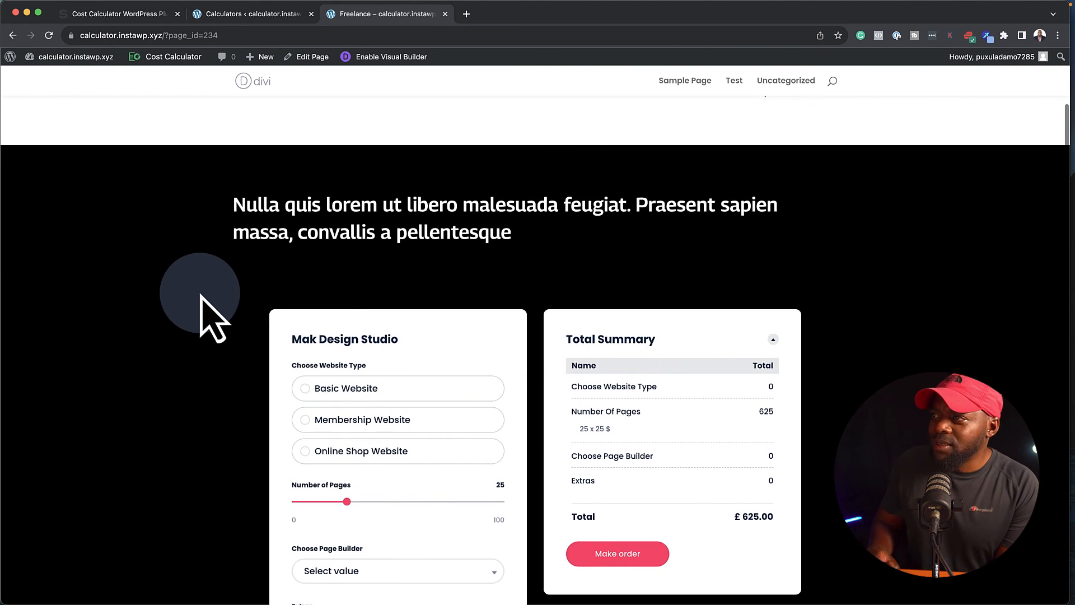
scroll(208, 317, down, 4)
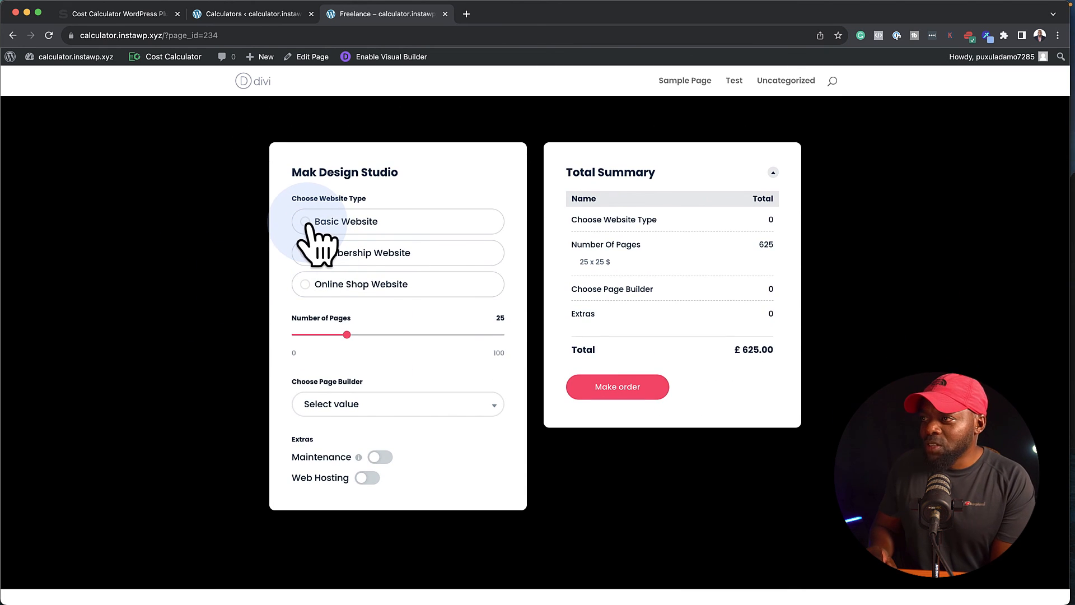
click(307, 222)
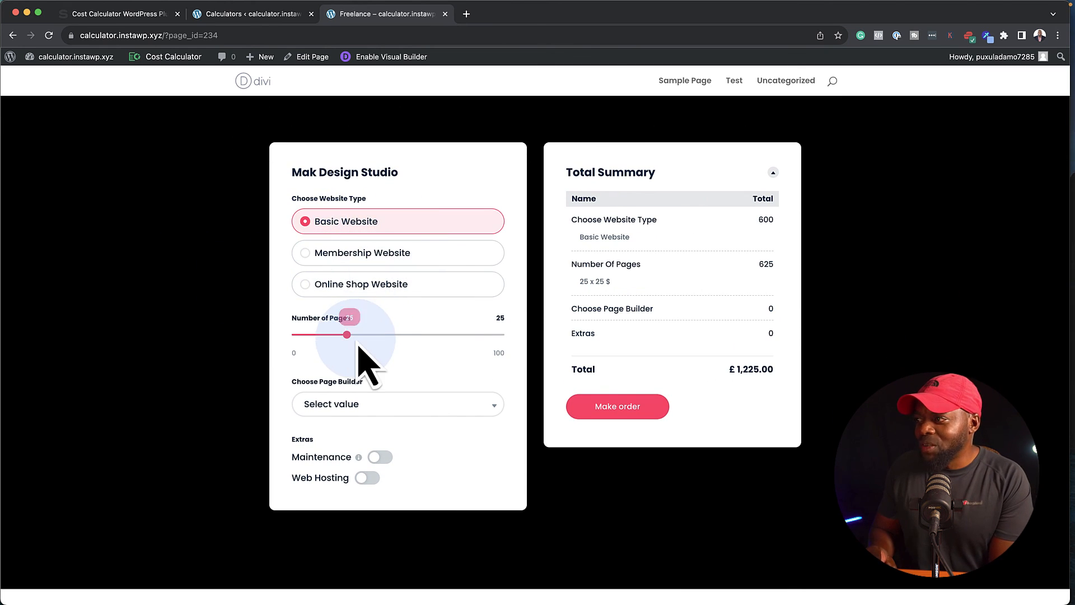
mouse_move(349, 334)
drag(359, 350, 332, 351)
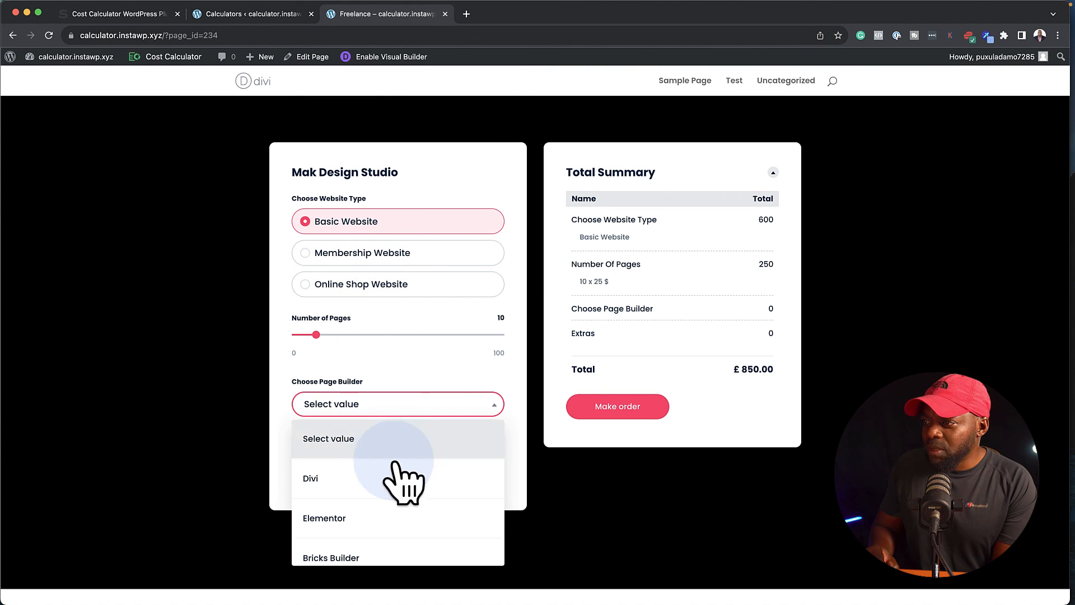
click(381, 517)
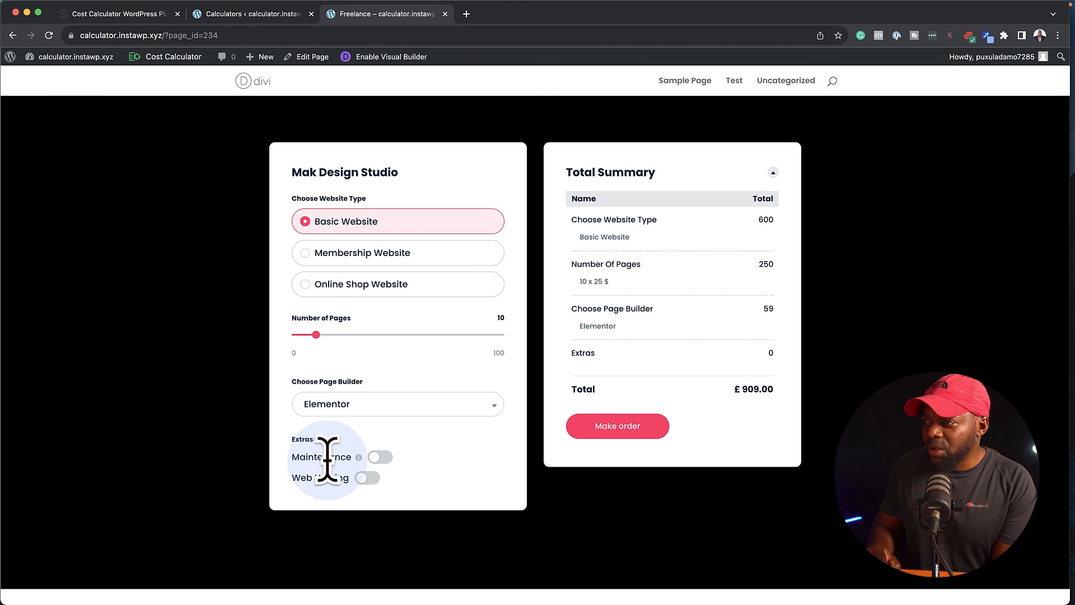
click(385, 458)
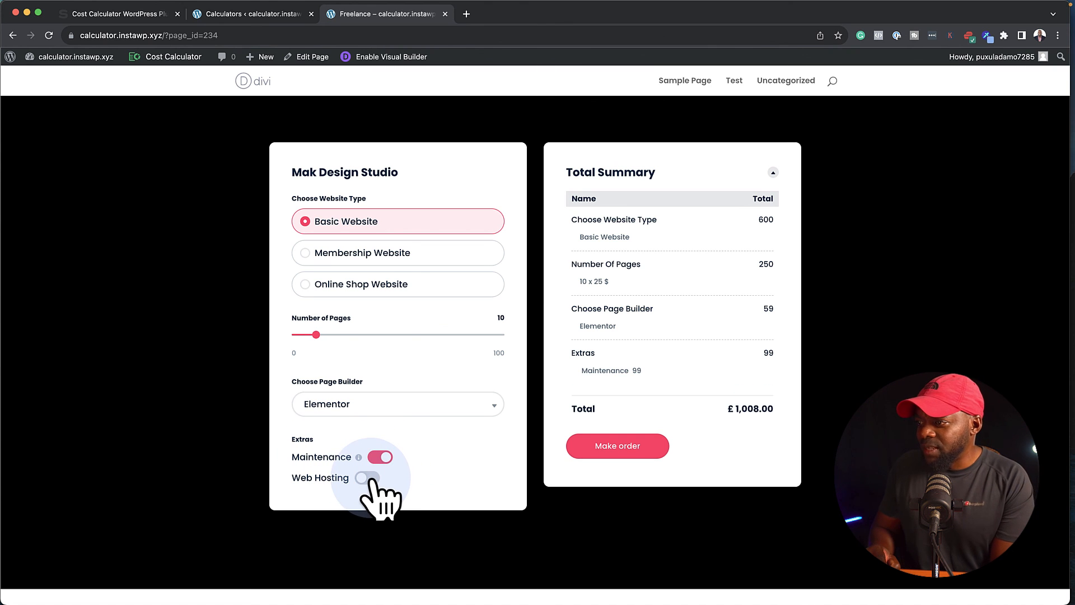
click(369, 477)
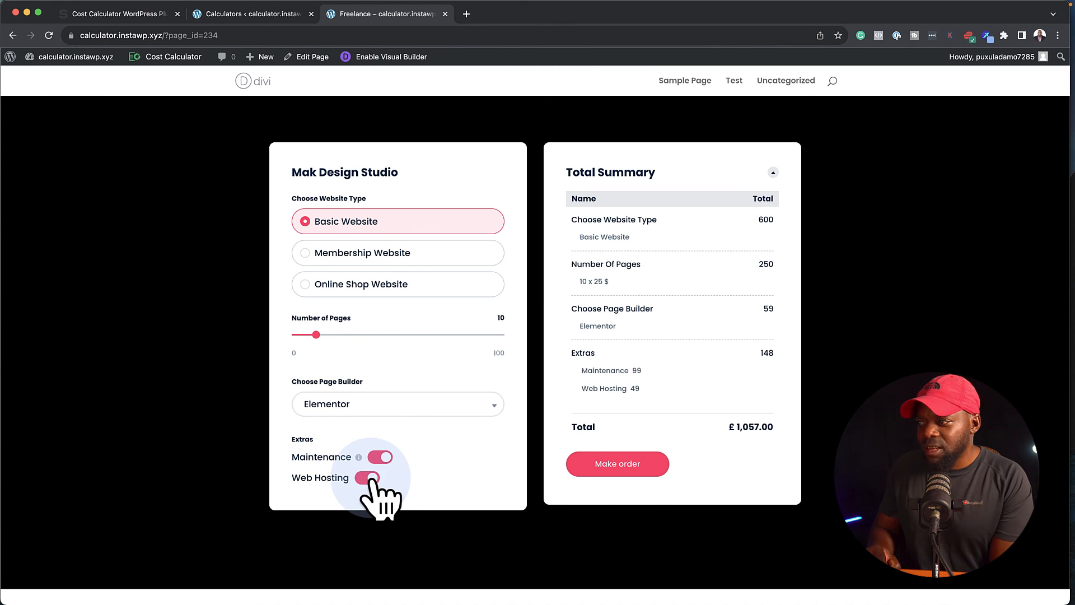
Proceed to make an order from the Total Summary and review the contact form below the total.
click(627, 467)
scroll(638, 470, down, 3)
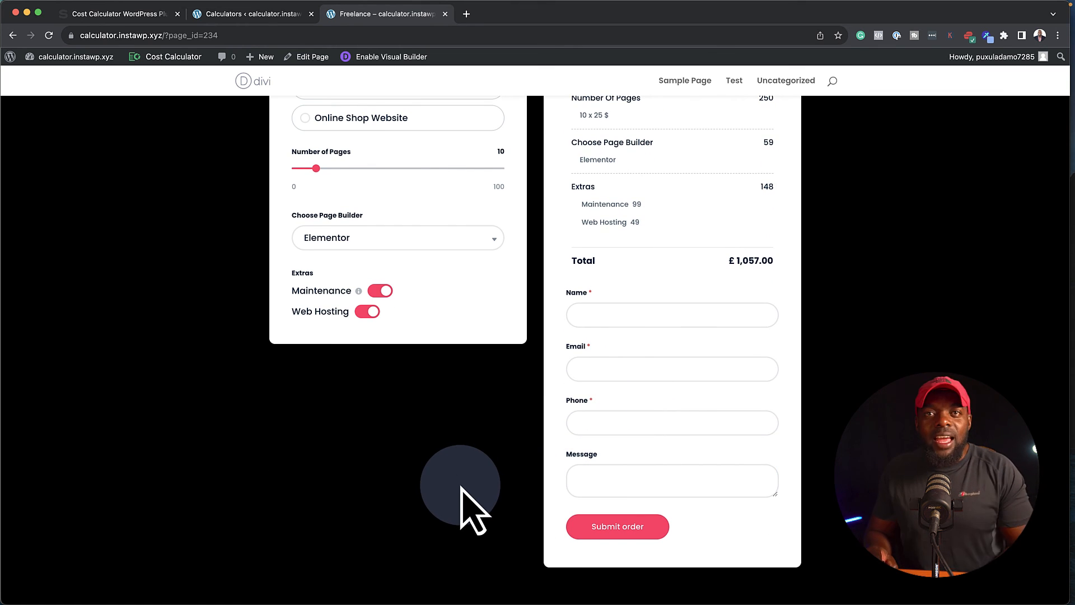
scroll(464, 488, up, 5)
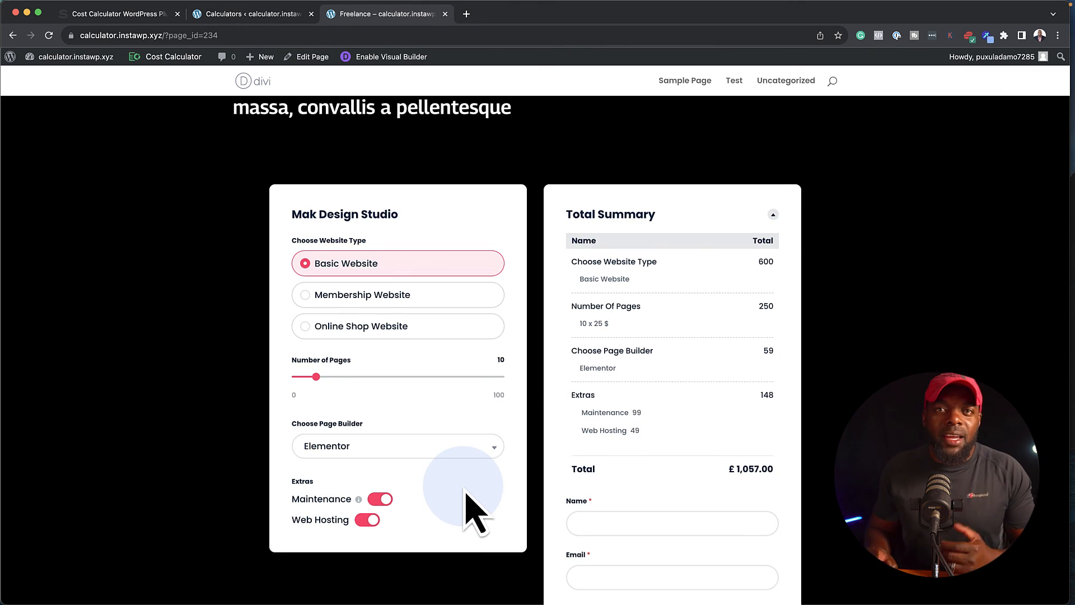